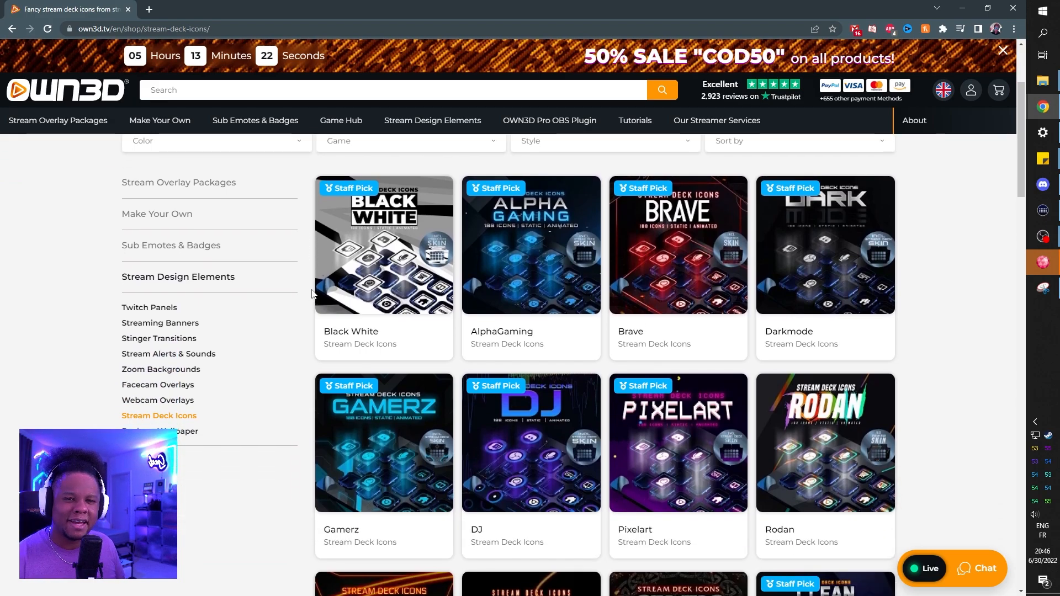
Step: Browse the Stream Deck icon designs, and open the Animated Emote Maker page
scroll(315, 288, "down", 1)
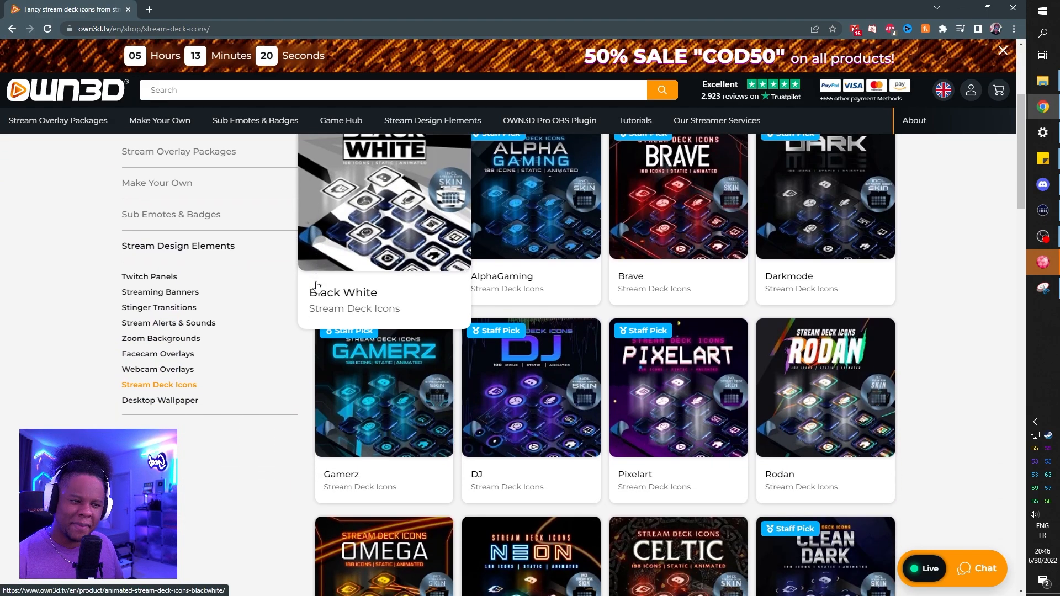
scroll(309, 395, "down", 3)
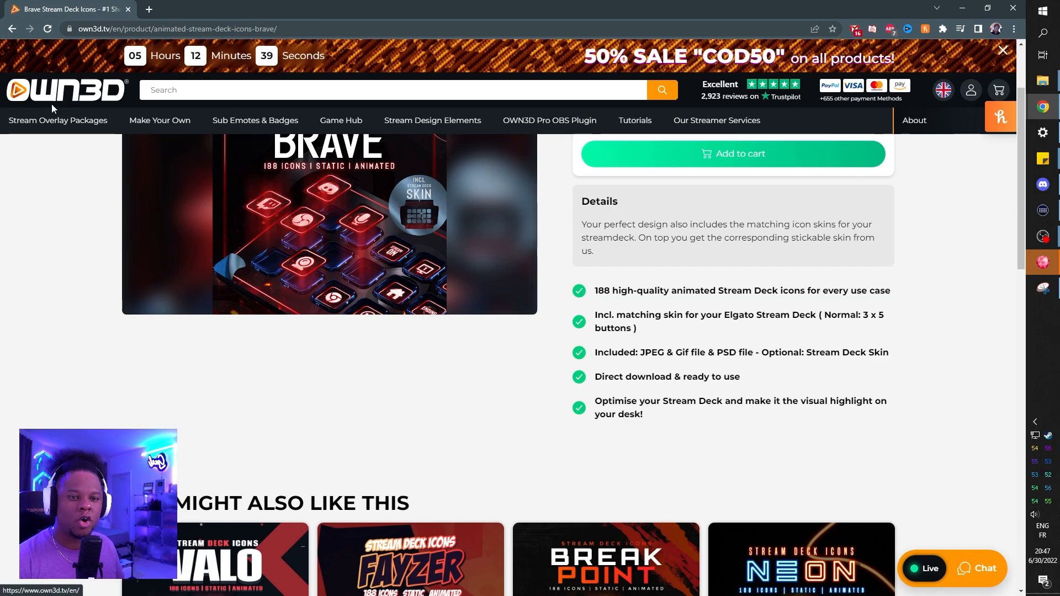
mouse_move(154, 114)
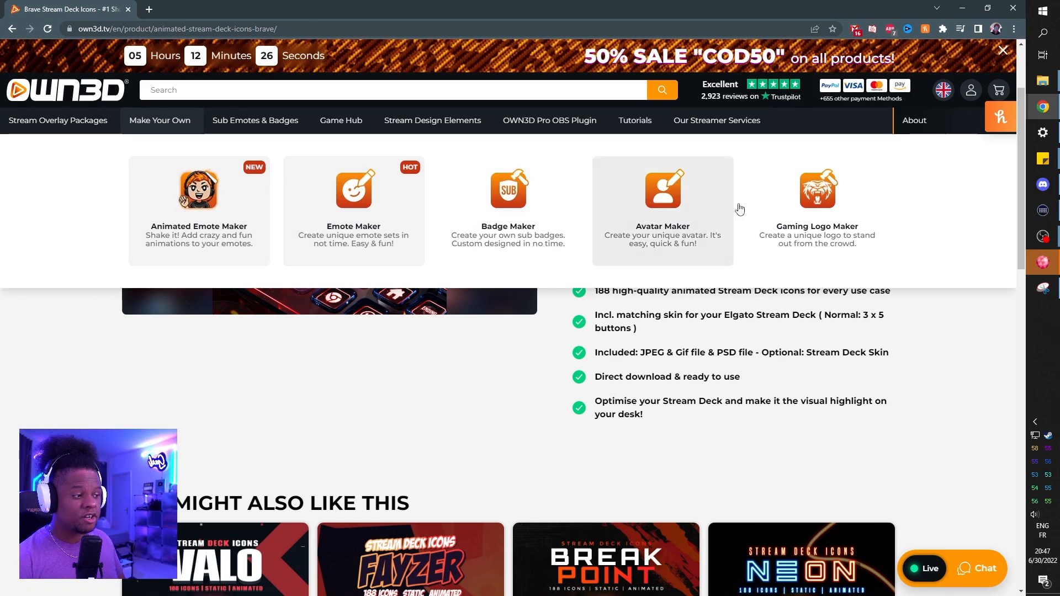
left_click(221, 216)
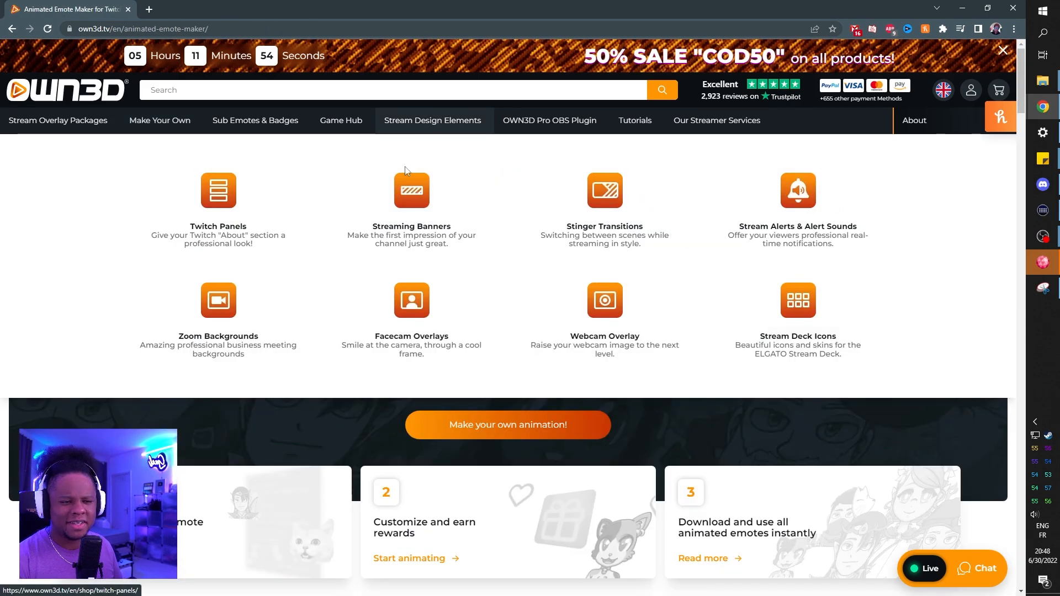
Step: Open the Zoom Backgrounds shop category and look through its designs
left_click(218, 298)
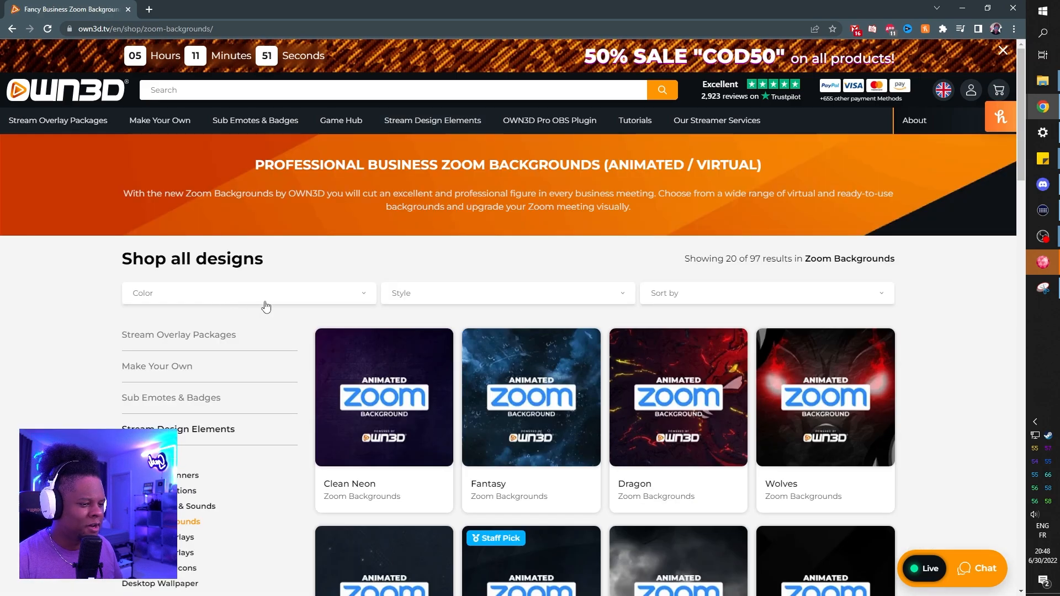
scroll(263, 307, "down", 3)
scroll(271, 304, "down", 4)
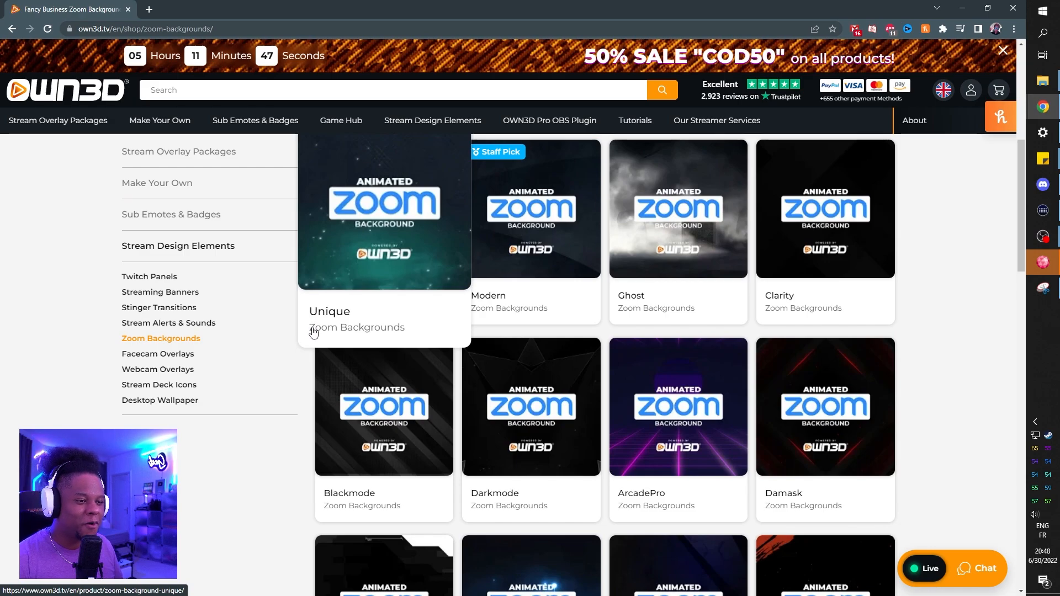
scroll(303, 378, "down", 4)
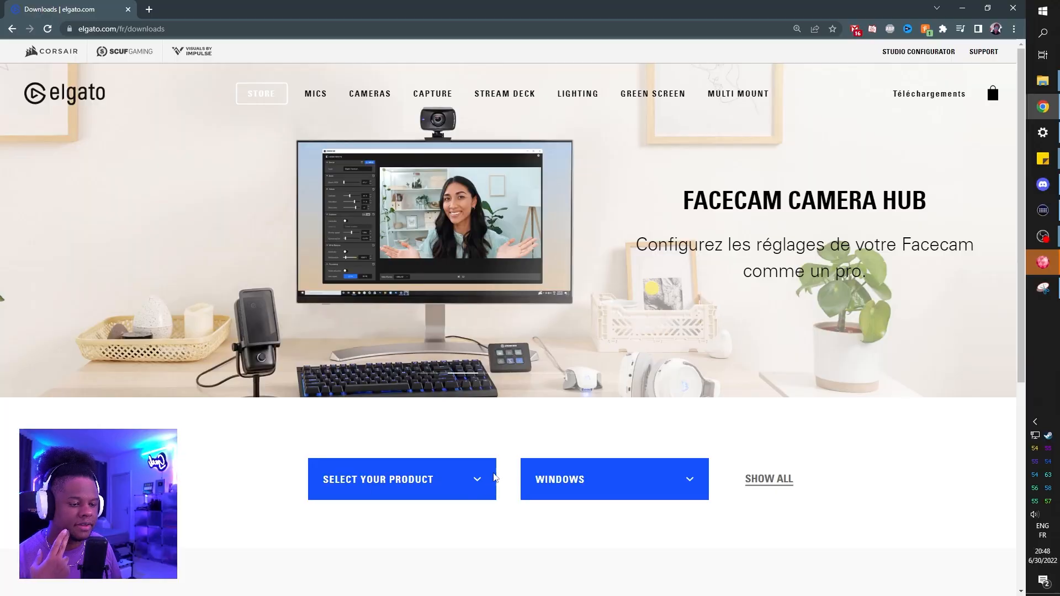
Step: Choose Stream Deck as the product on the Elgato downloads page and bring up its Windows software download
left_click(471, 480)
scroll(398, 511, "down", 10)
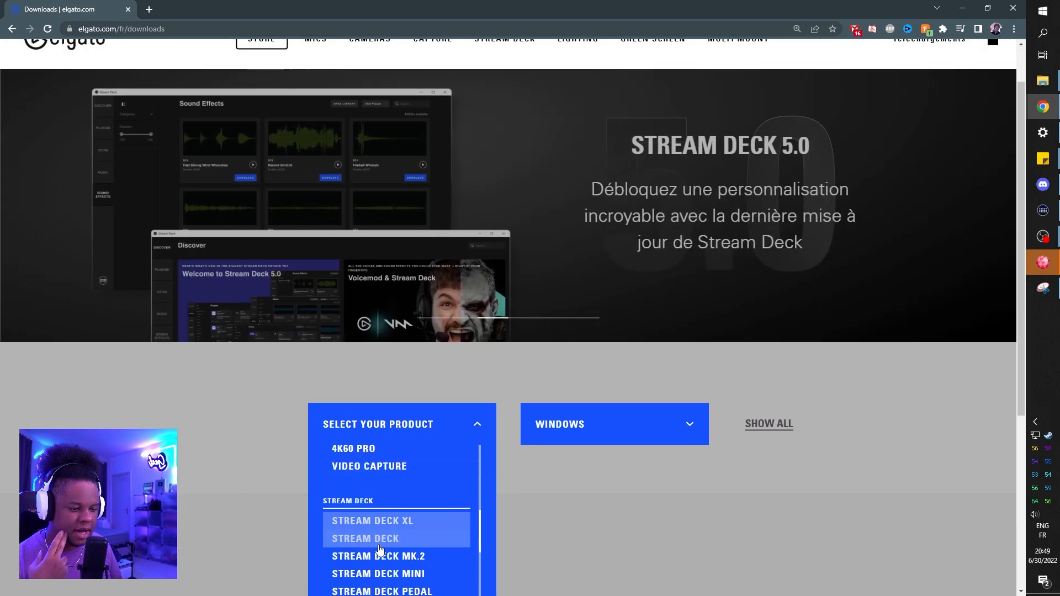
left_click(380, 539)
scroll(127, 359, "down", 6)
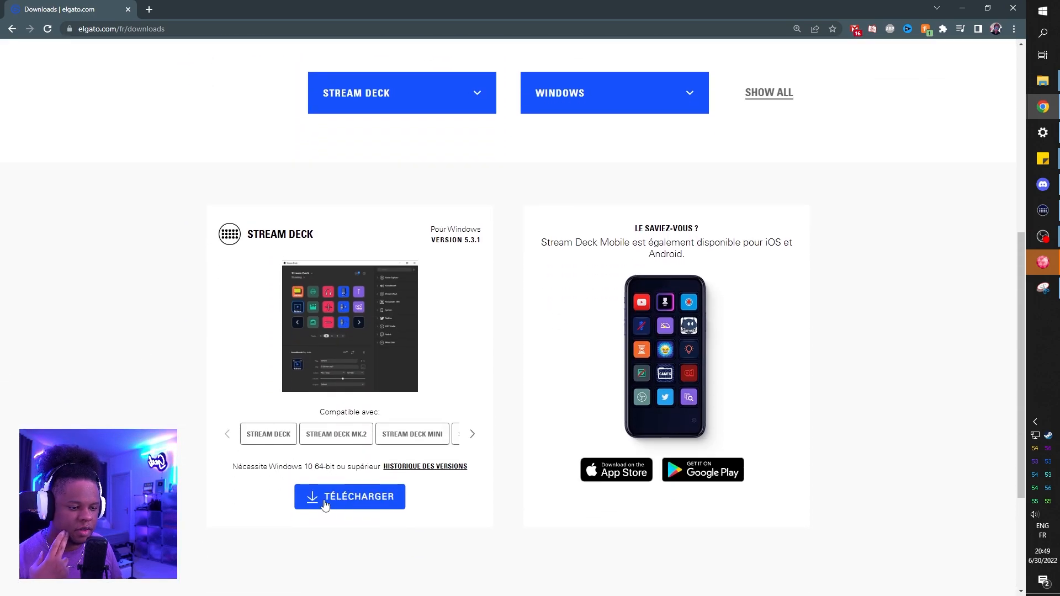
left_click_drag(464, 241, 481, 240)
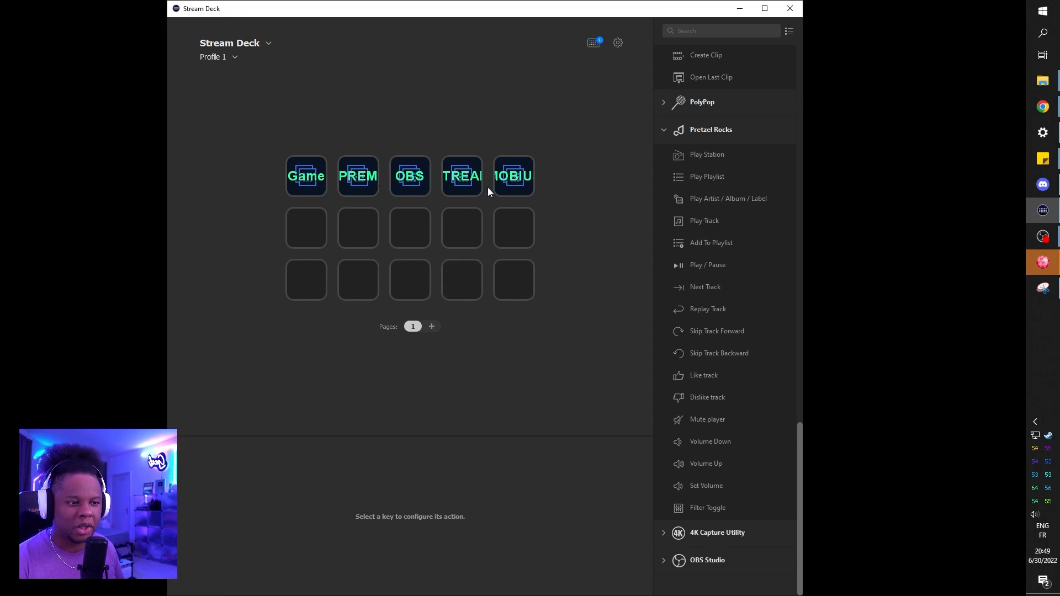
Step: Review the Stream Deck profile list and the default profile's settings in the preferences, and close them
left_click(230, 55)
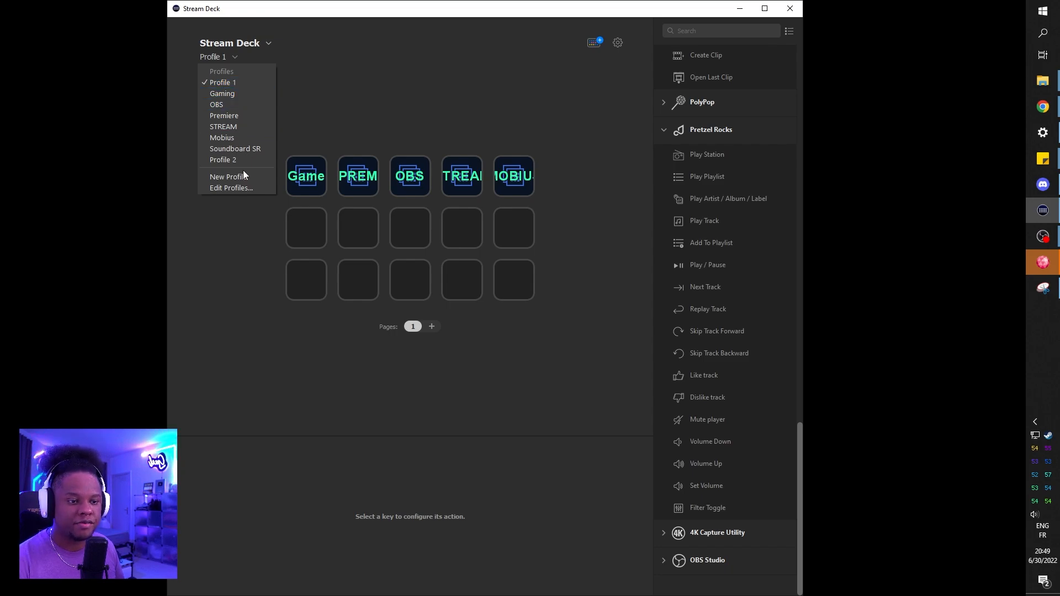
left_click(238, 186)
left_click(461, 236)
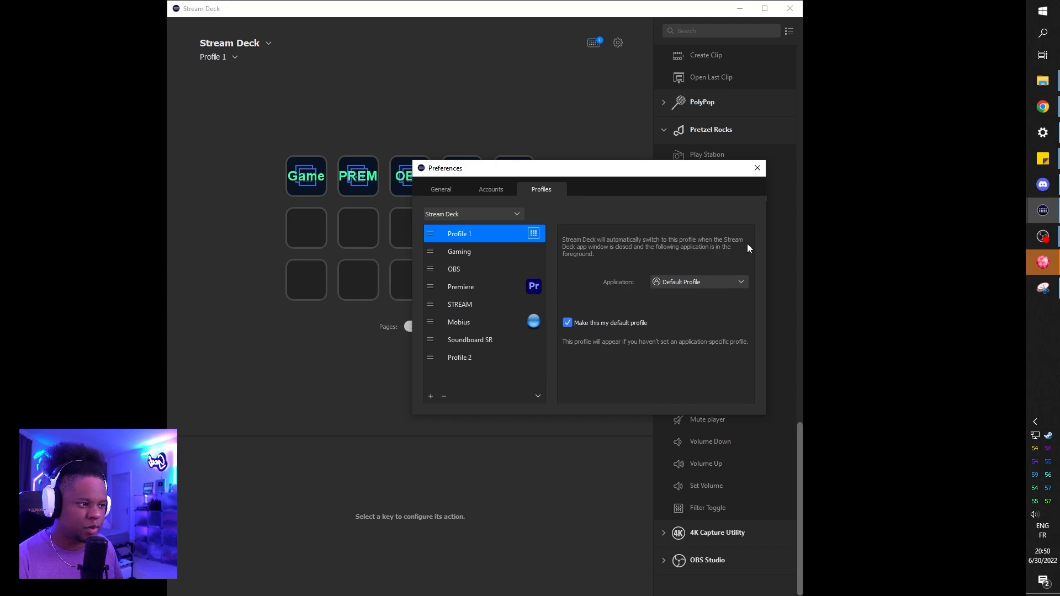
left_click(757, 168)
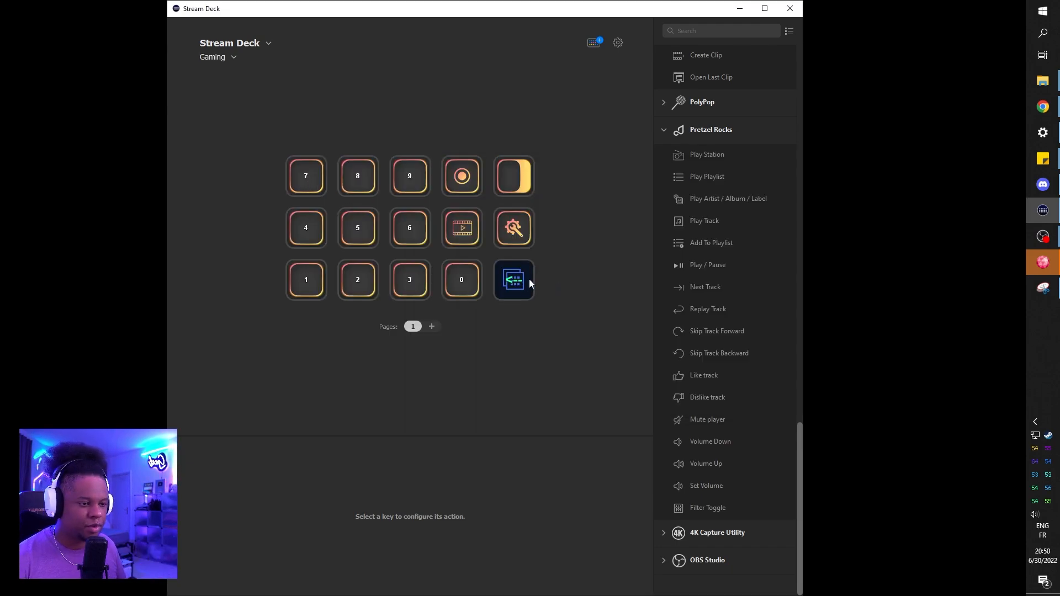
Step: Look through the Gaming, Premiere, OBS, STREAM and Mobius profiles using their profile-switching keys
double_click(529, 280)
double_click(302, 183)
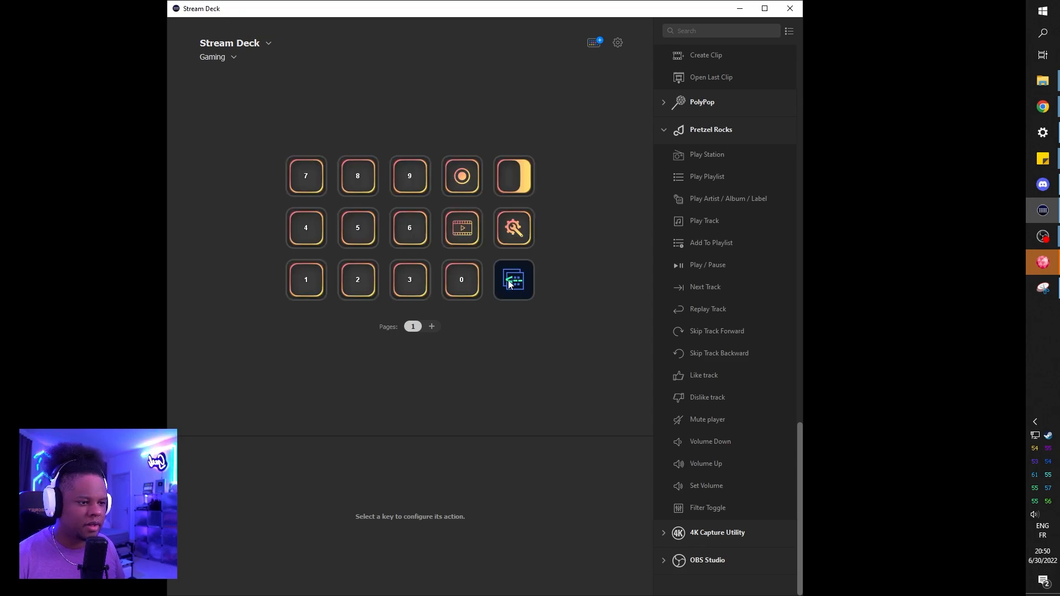
double_click(521, 283)
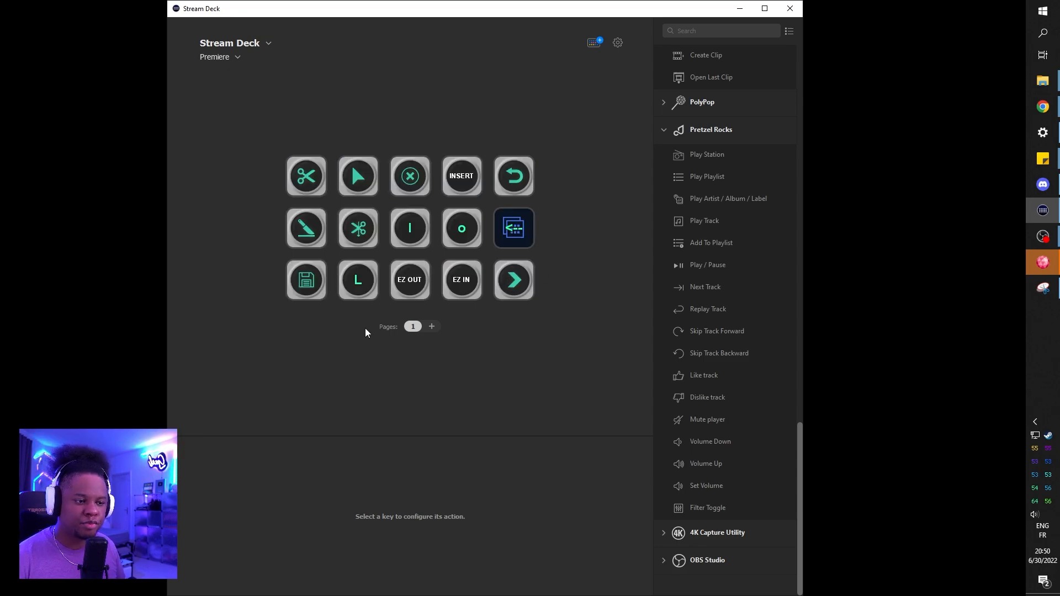
double_click(516, 231)
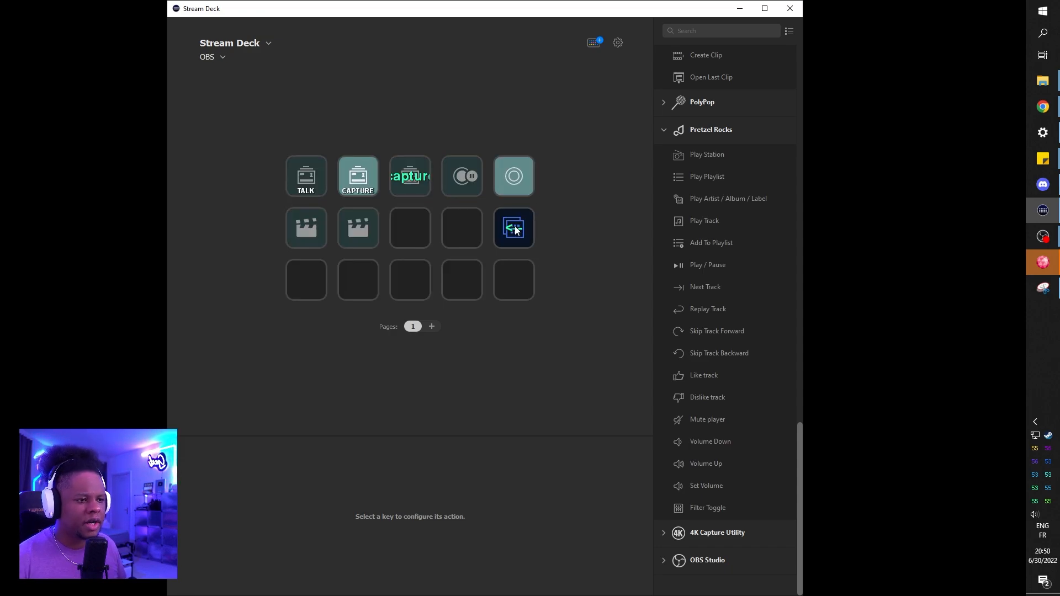
double_click(515, 228)
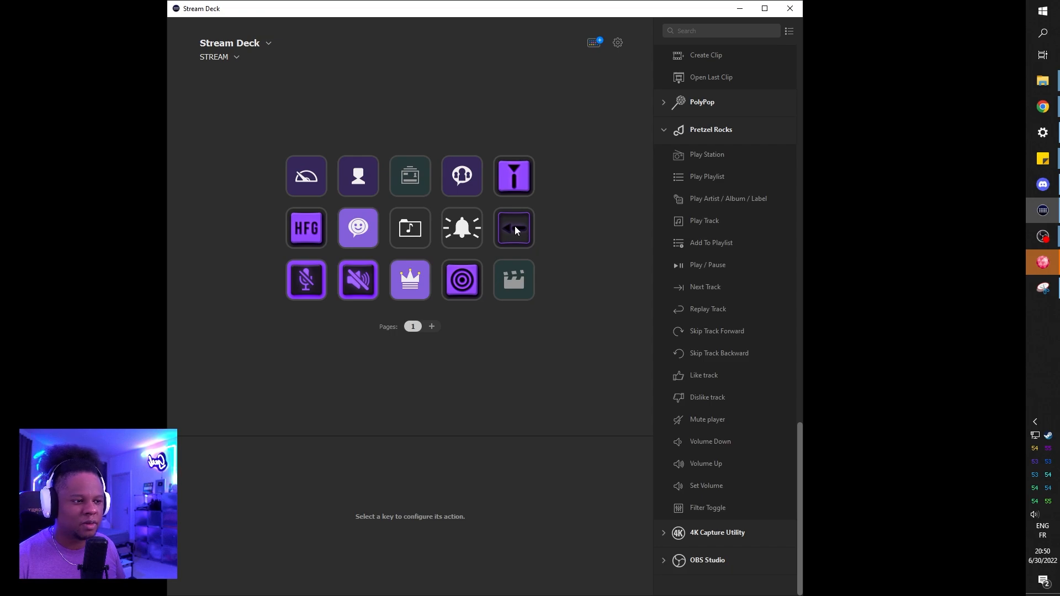
double_click(515, 227)
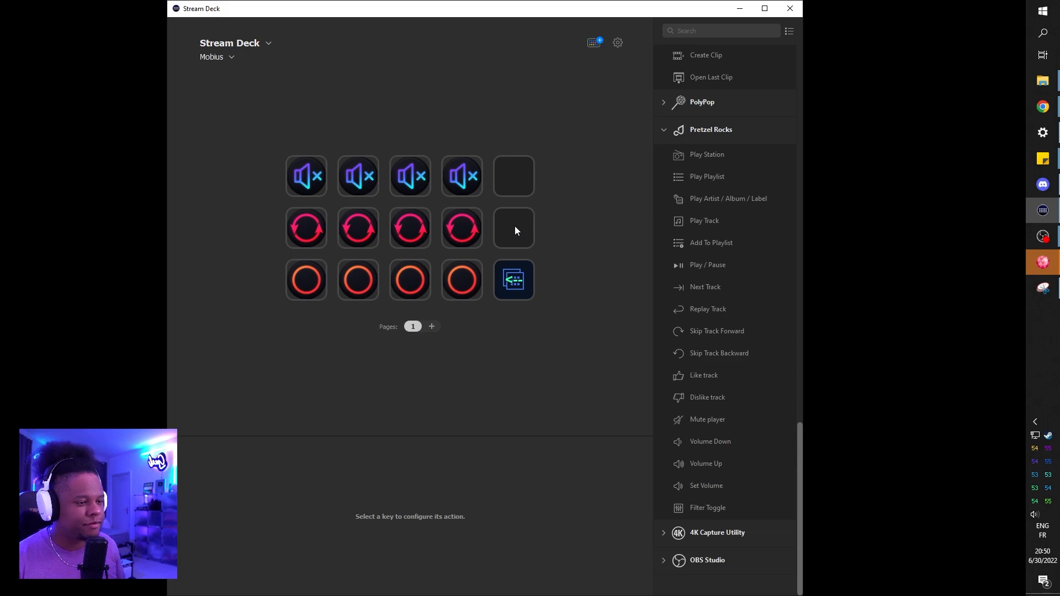
Step: Assign a Switch Profile action to the first key of the second row in Profile 1
left_click(296, 236)
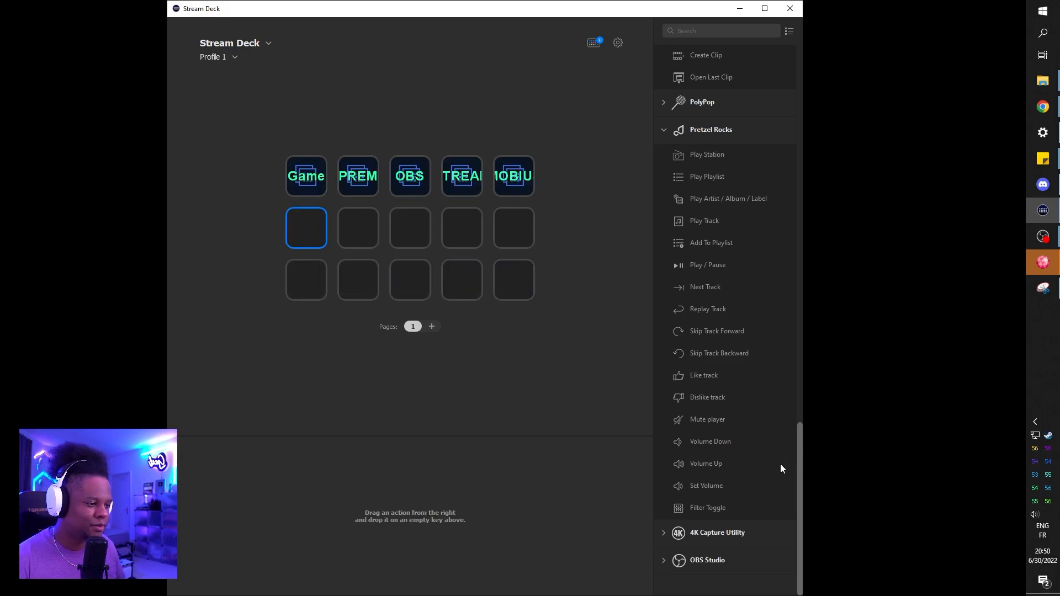
scroll(746, 453, "up", 10)
scroll(661, 307, "up", 8)
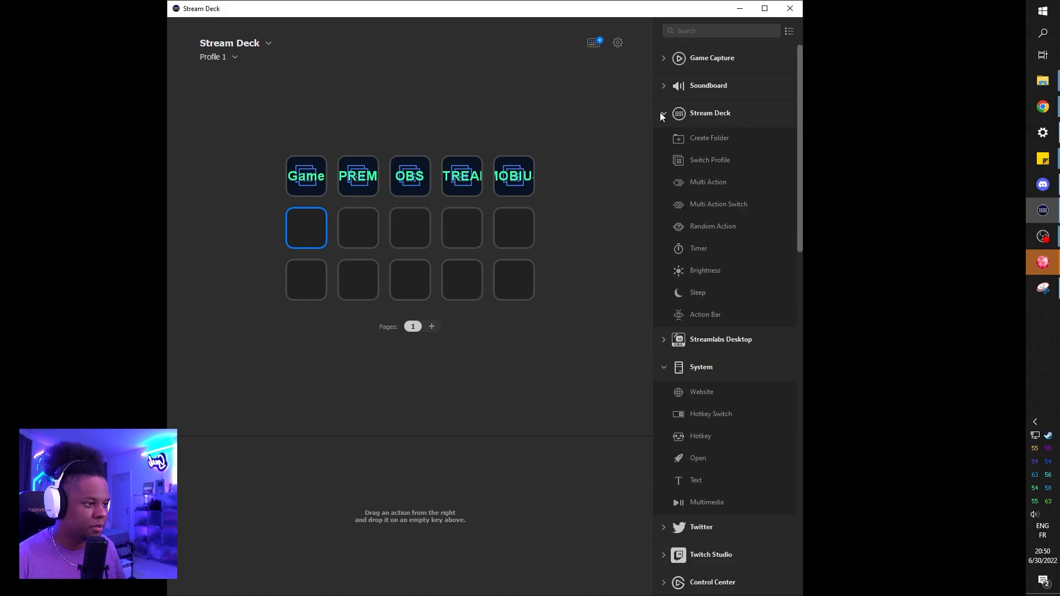
left_click_drag(710, 164, 315, 232)
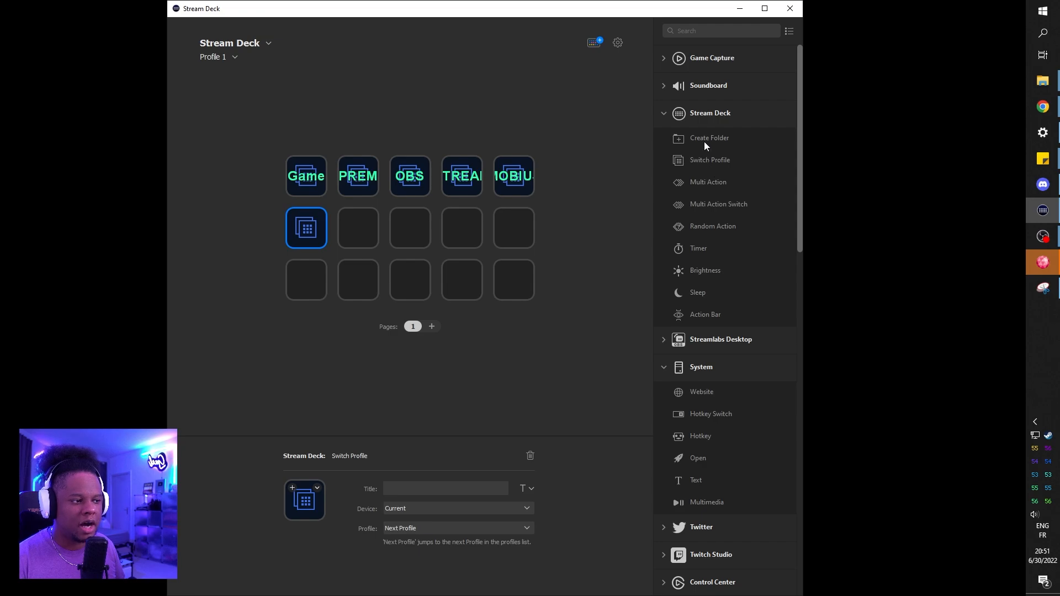
Step: Create a folder on the second key of the second row, and look inside it before returning to Profile 1
left_click_drag(707, 137, 365, 230)
double_click(365, 229)
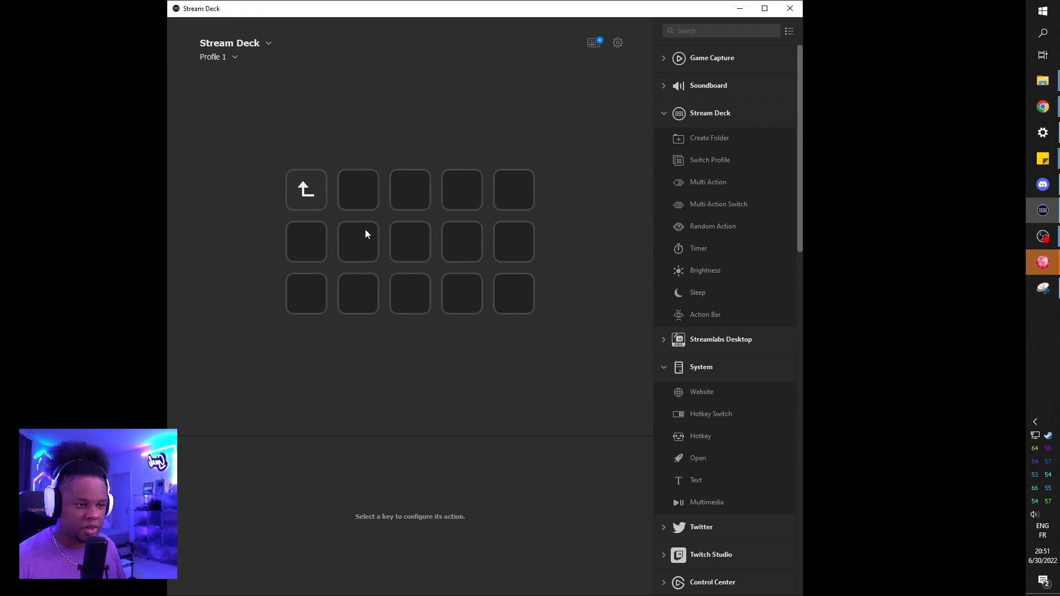
left_click(316, 197)
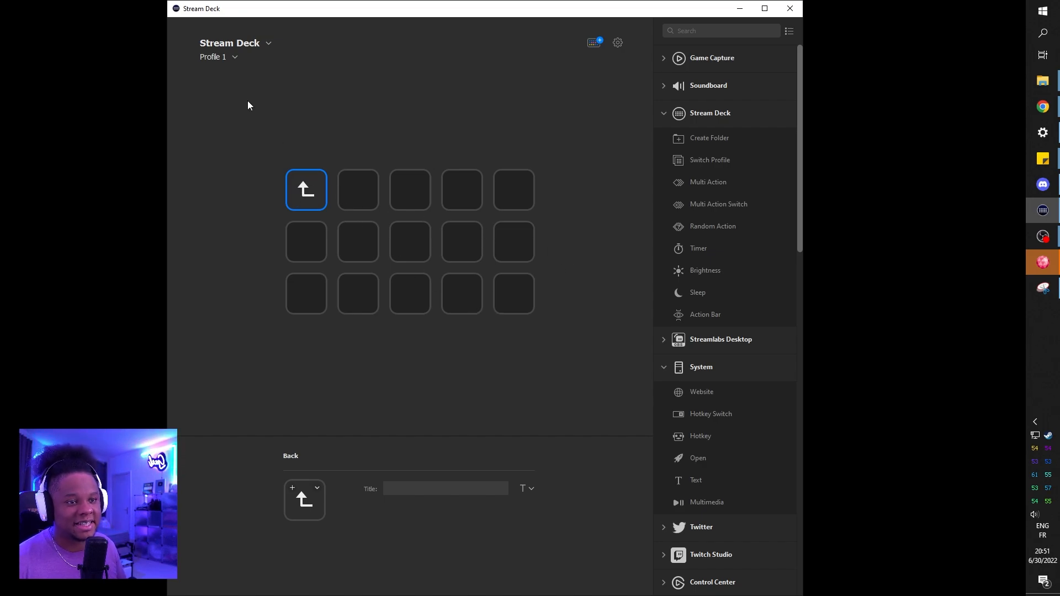
double_click(323, 185)
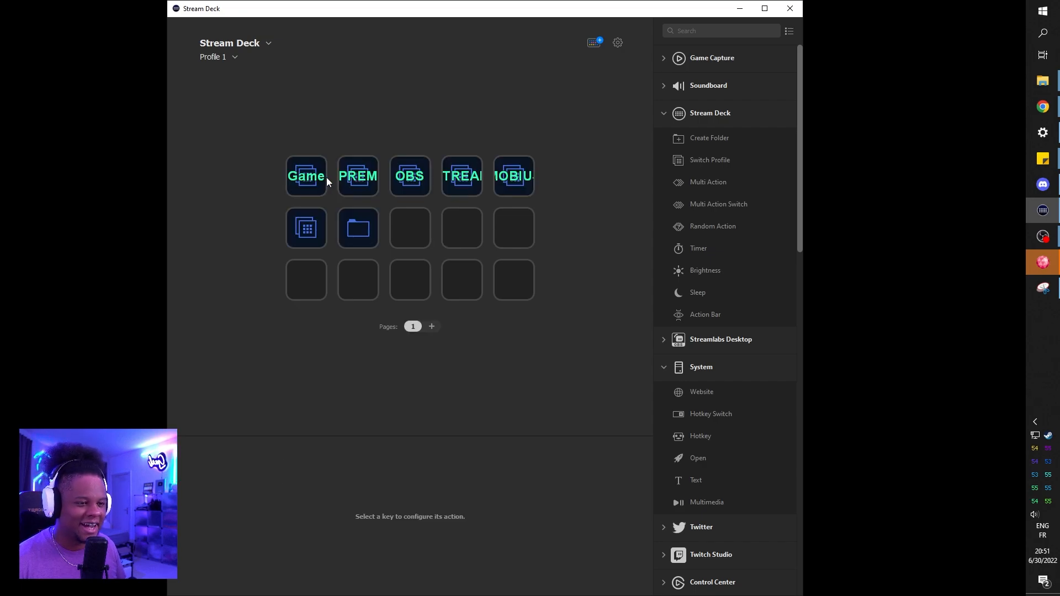
Step: Delete the folder from the second key of the second row
left_click(360, 229)
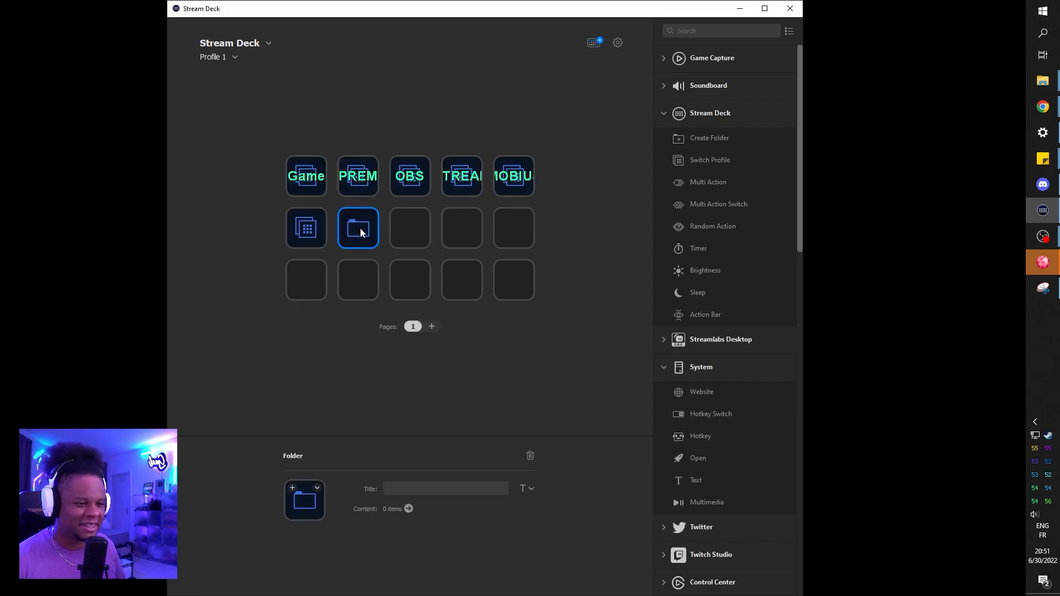
left_click(532, 457)
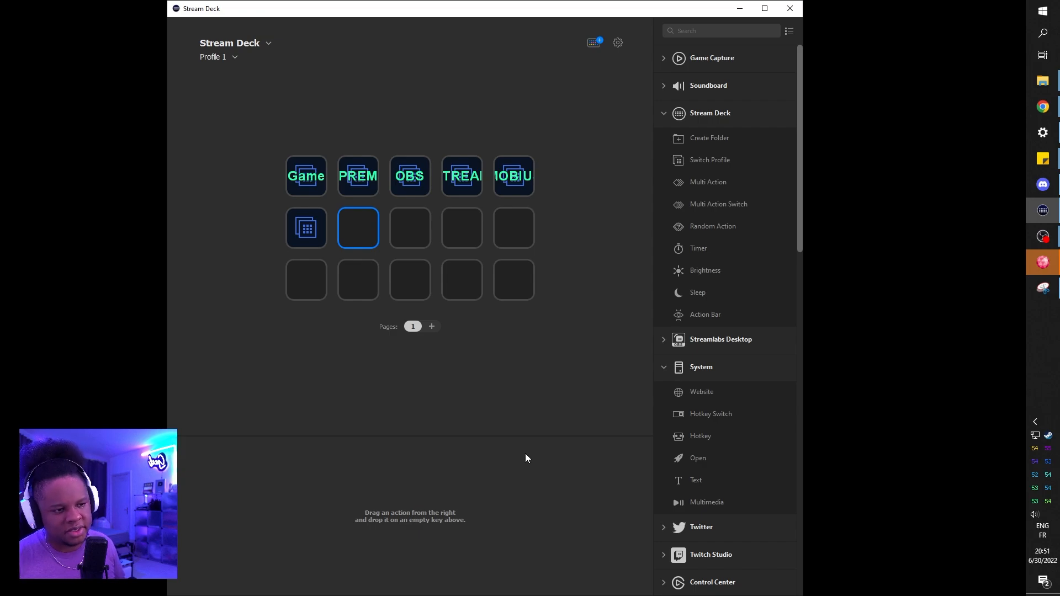
Step: Title the new Switch Profile key "test"
left_click(301, 237)
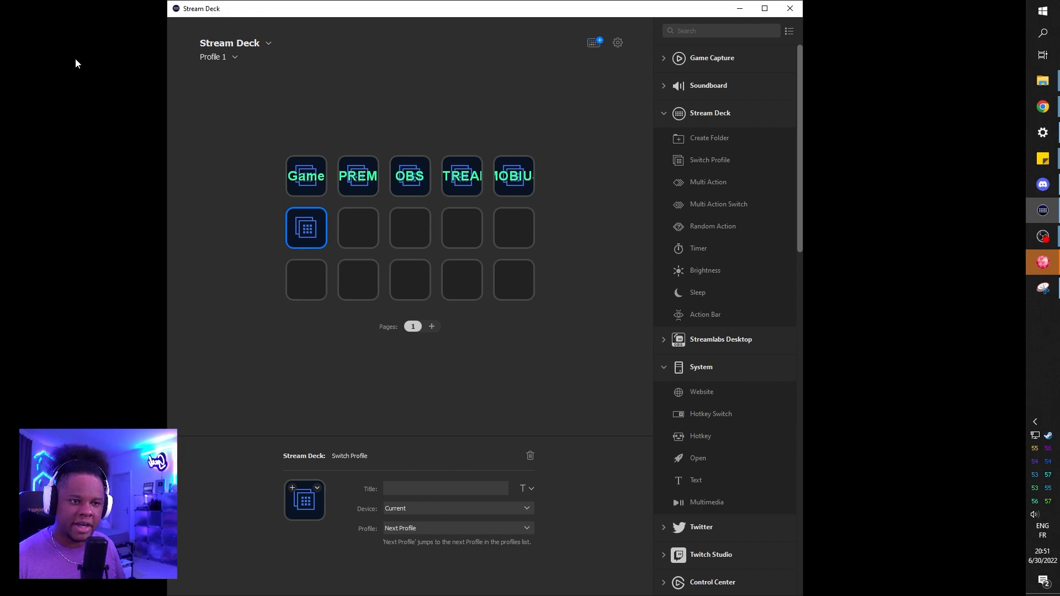
left_click(401, 487)
type("test")
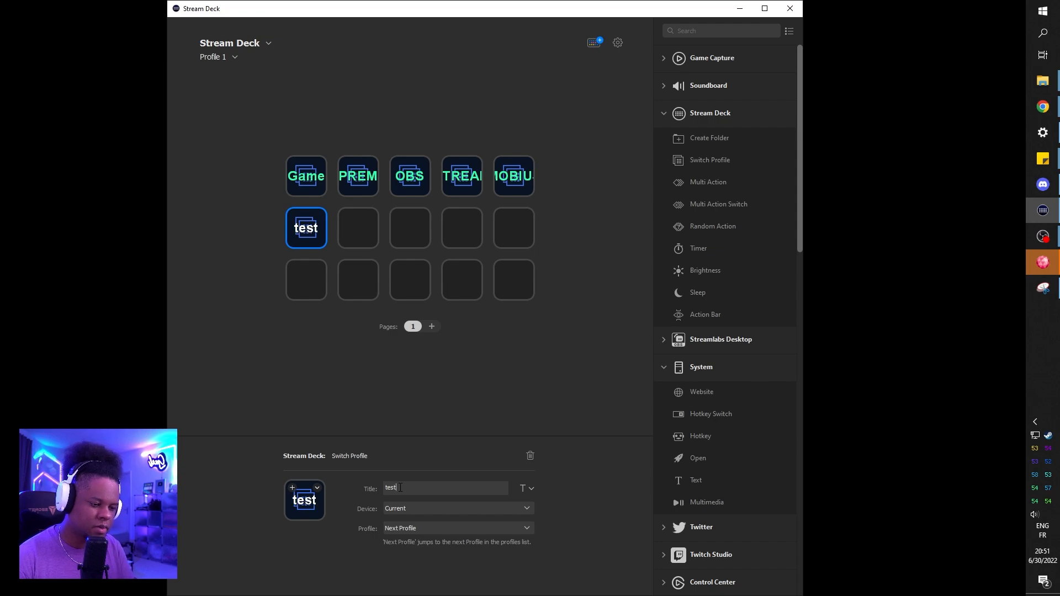
Step: Check the available devices and target profiles for the "test" key, leaving both settings as they are
left_click(528, 508)
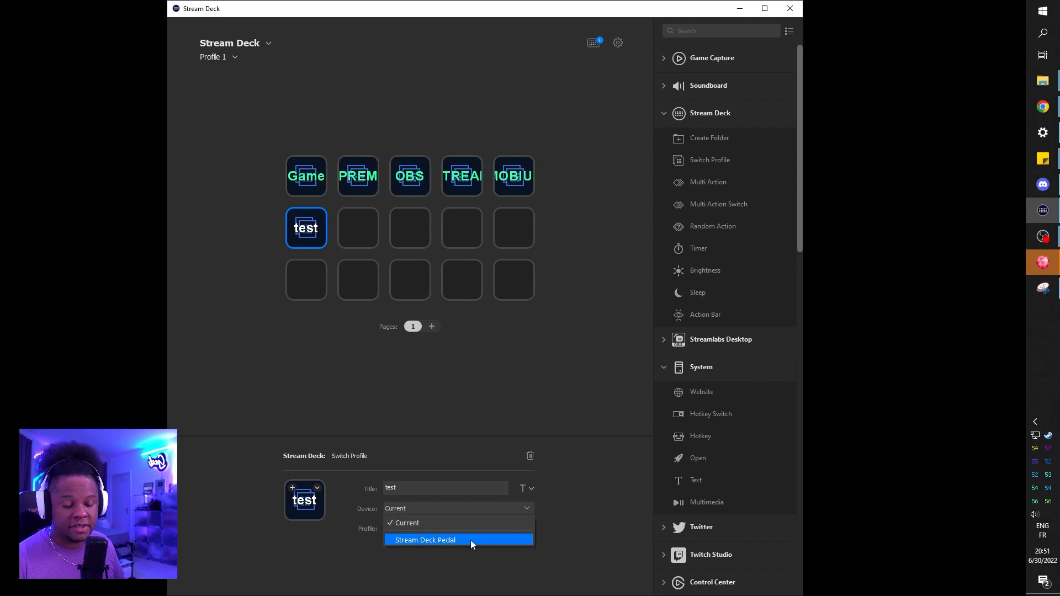
left_click(578, 486)
left_click(527, 528)
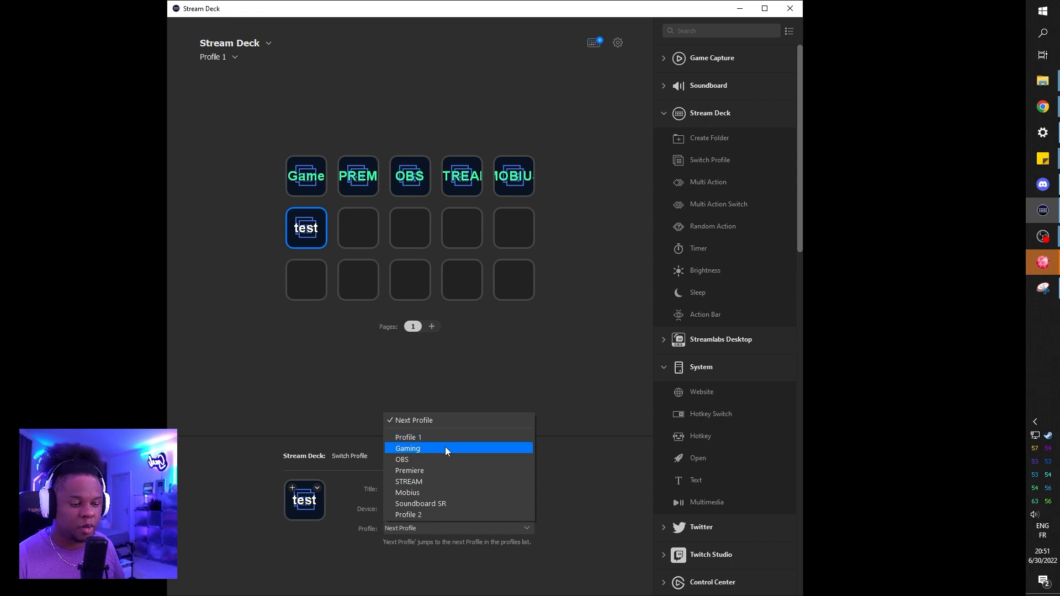
left_click(191, 47)
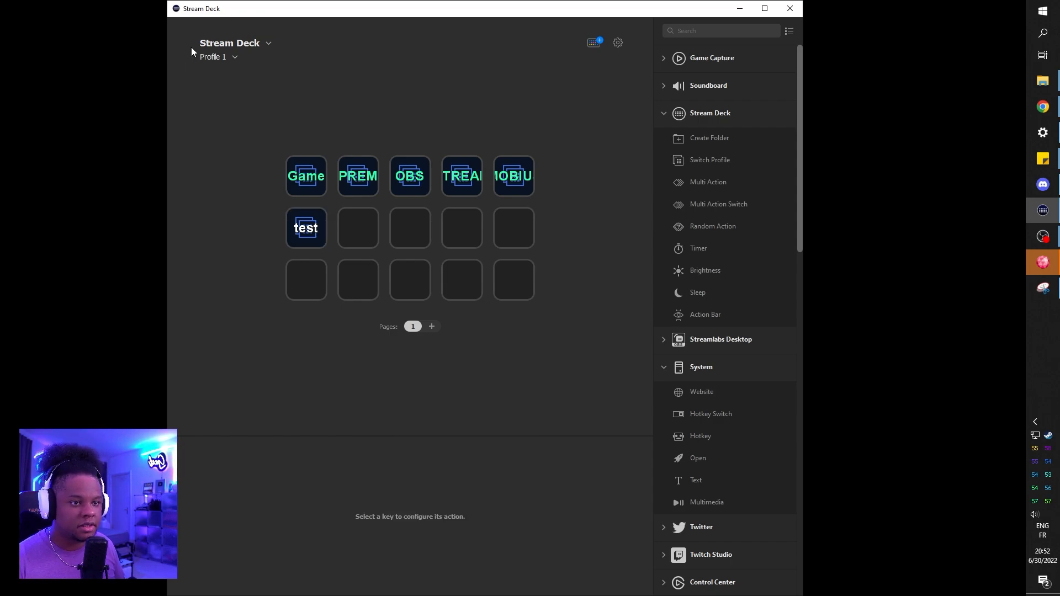
Step: Add a new profile in the profile preferences and rename it "TWITCH"
left_click(234, 56)
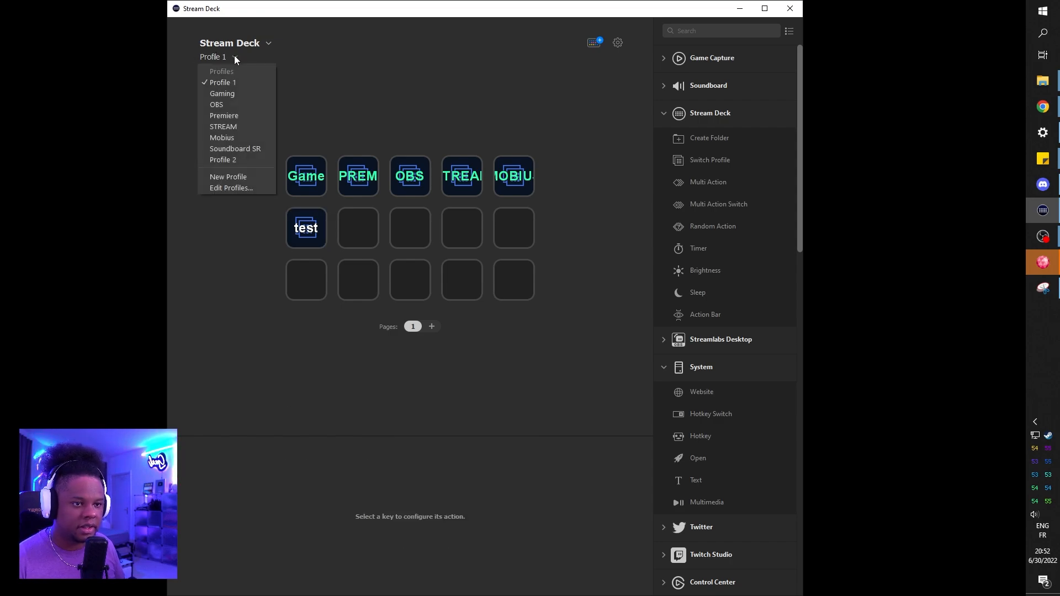
left_click(239, 188)
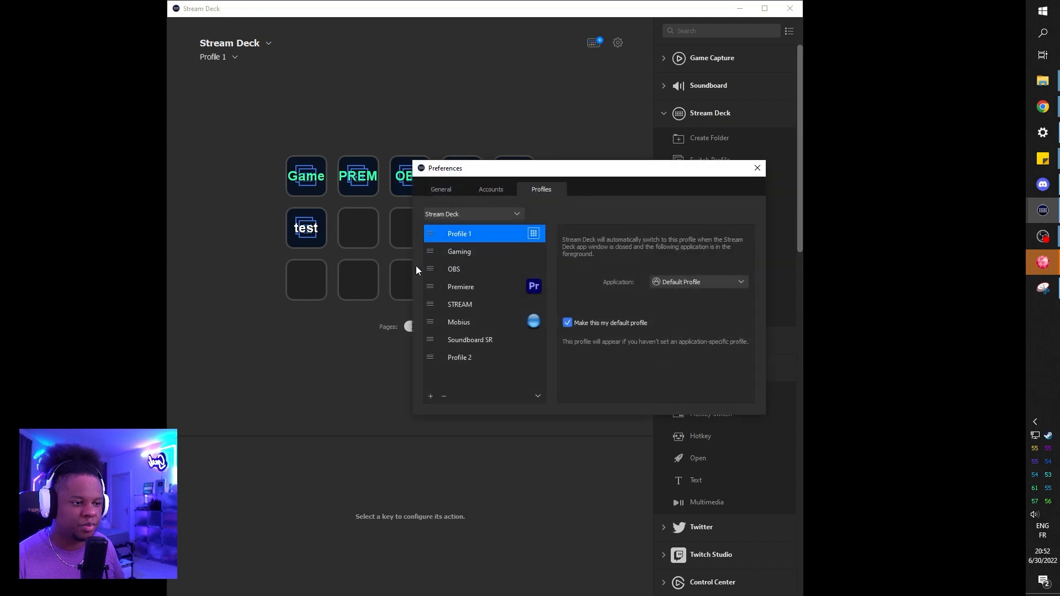
left_click(431, 397)
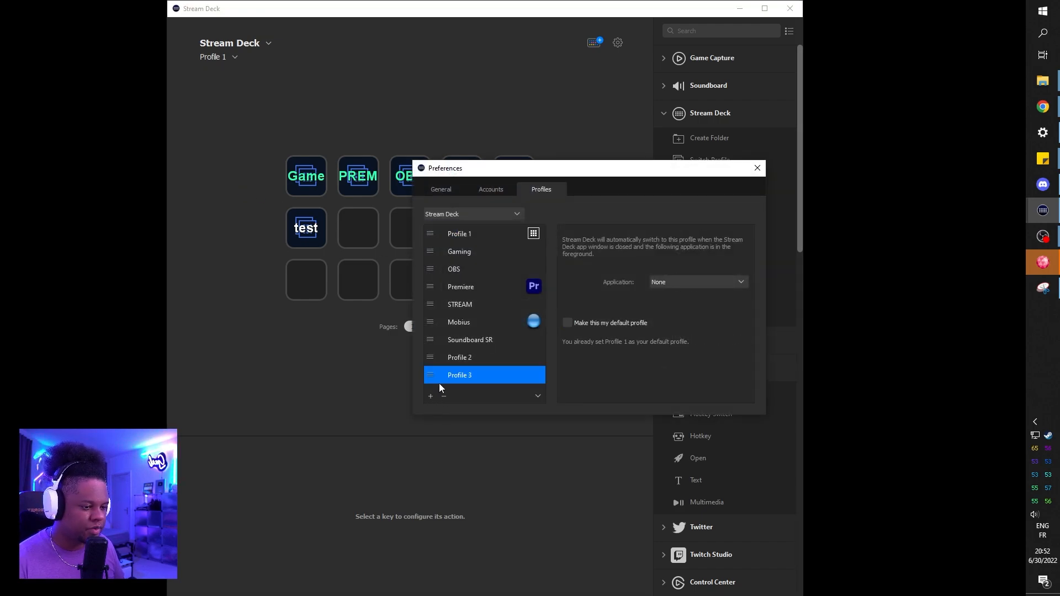
right_click(464, 377)
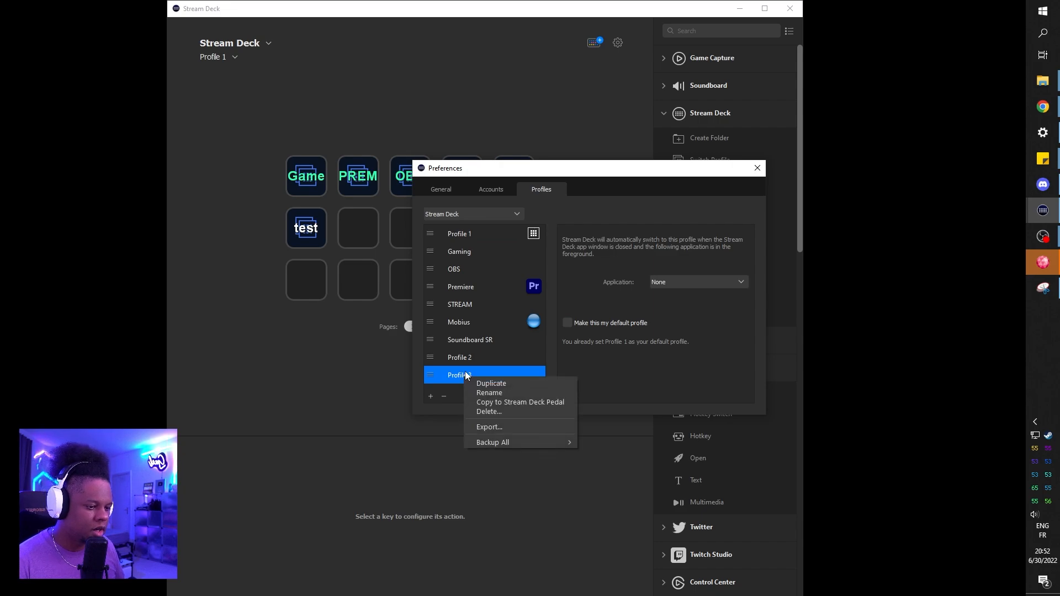
left_click(489, 393)
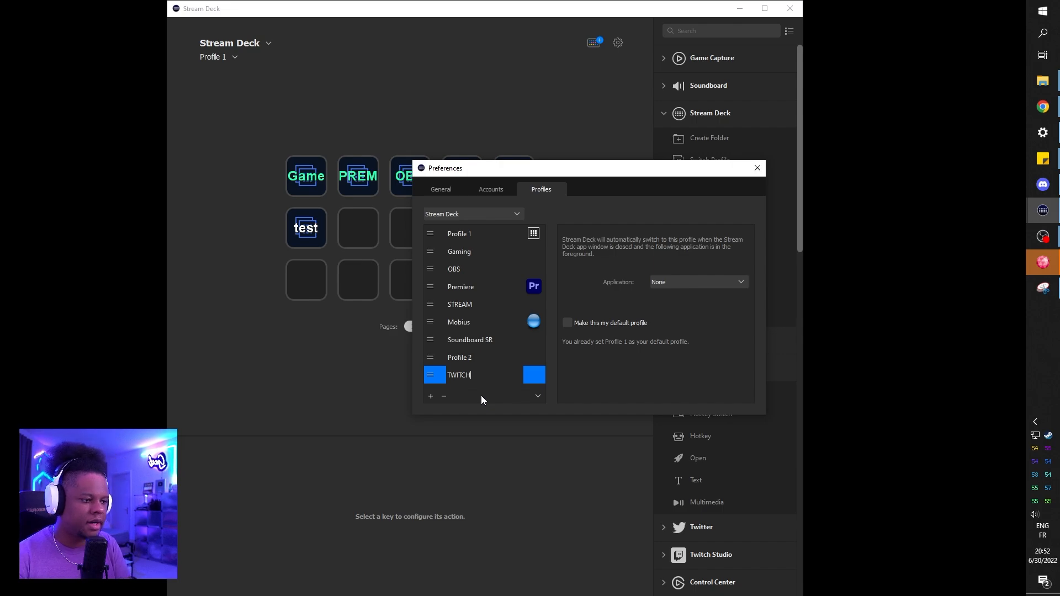
key("Return")
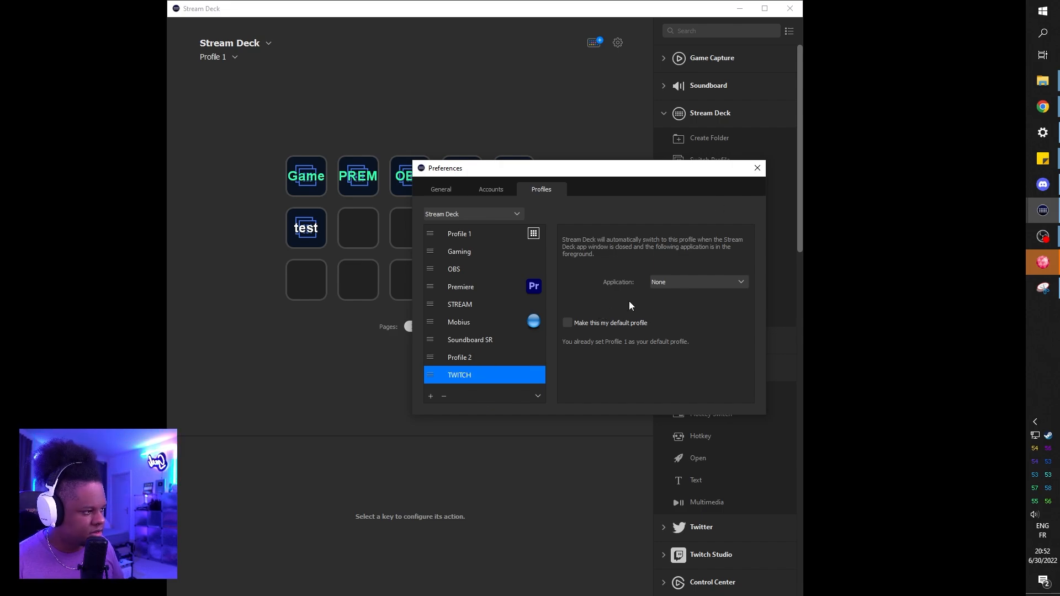
Step: Check which applications can trigger the TWITCH profile, leave the application as None, and close the preferences
left_click(720, 285)
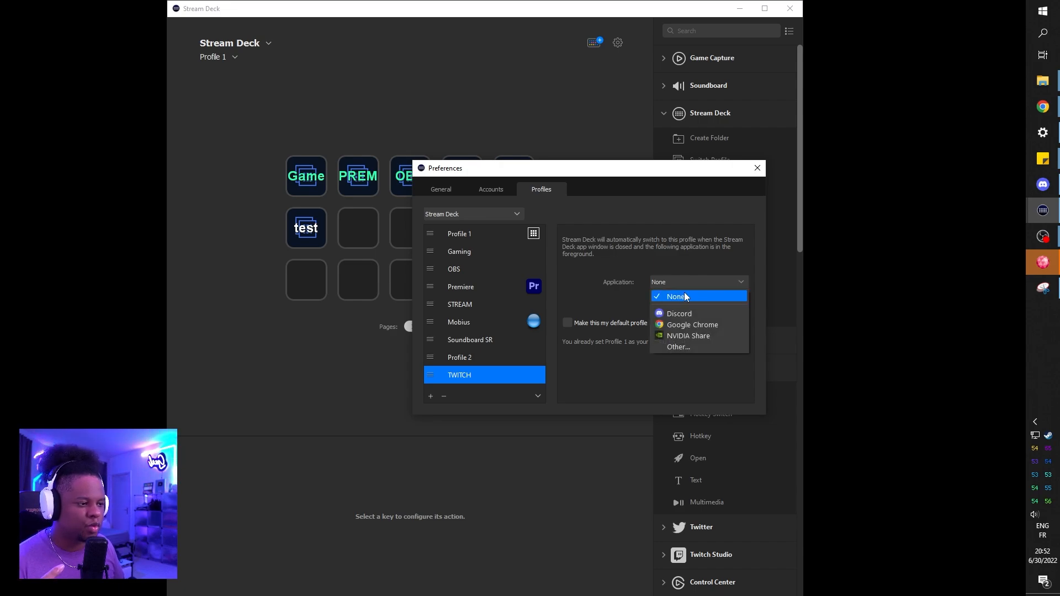
left_click(576, 295)
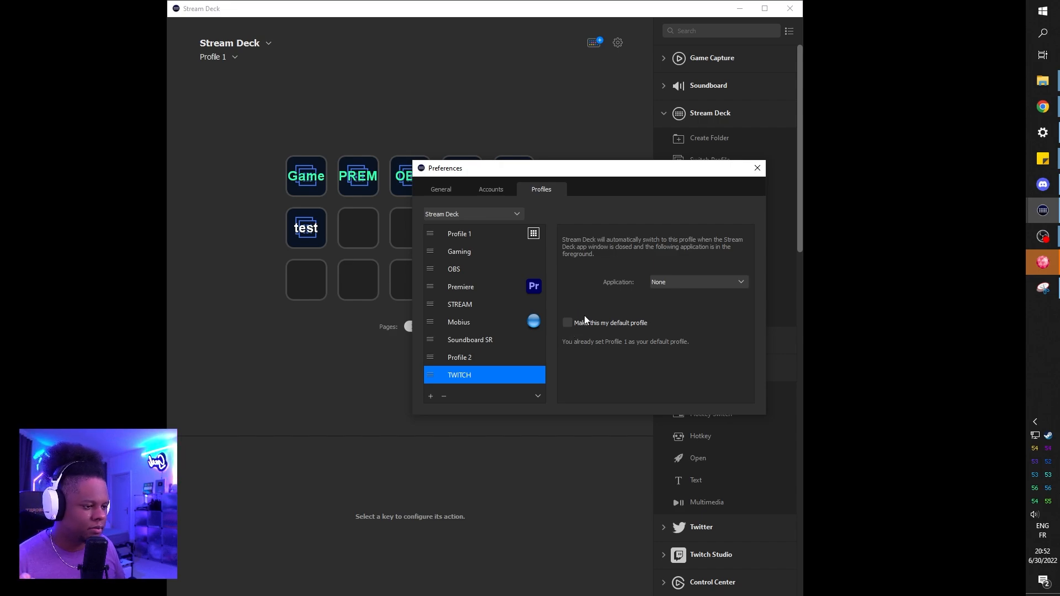
left_click(757, 169)
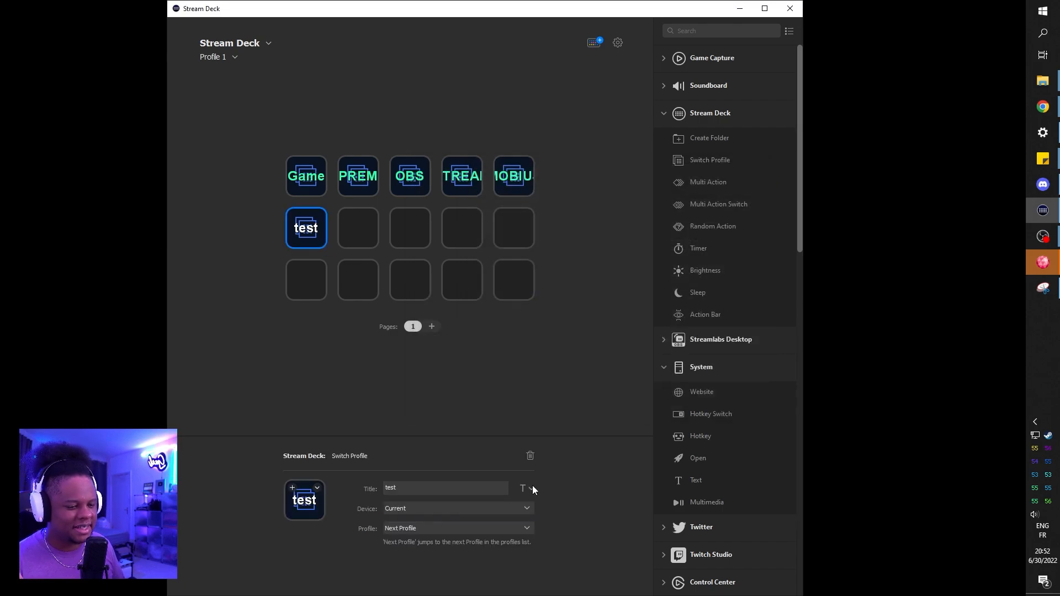
Step: Set the target profile of the "test" Switch Profile key to TWITCH
left_click(525, 525)
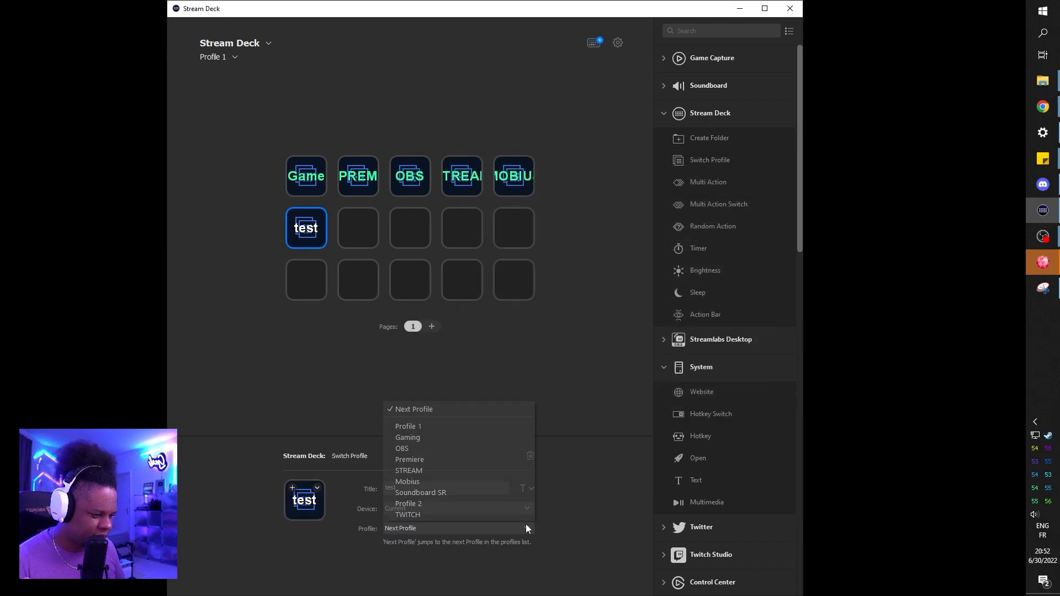
left_click(470, 516)
left_click(302, 368)
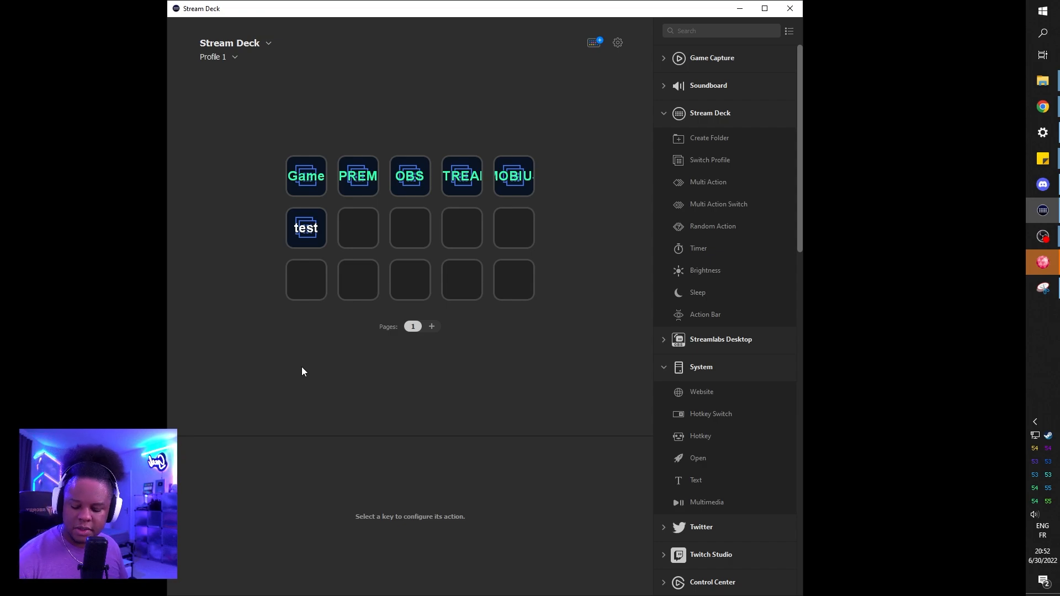
Step: Delete the WELCOME website key from the TWITCH profile and select the first key of the top row
left_click(405, 232)
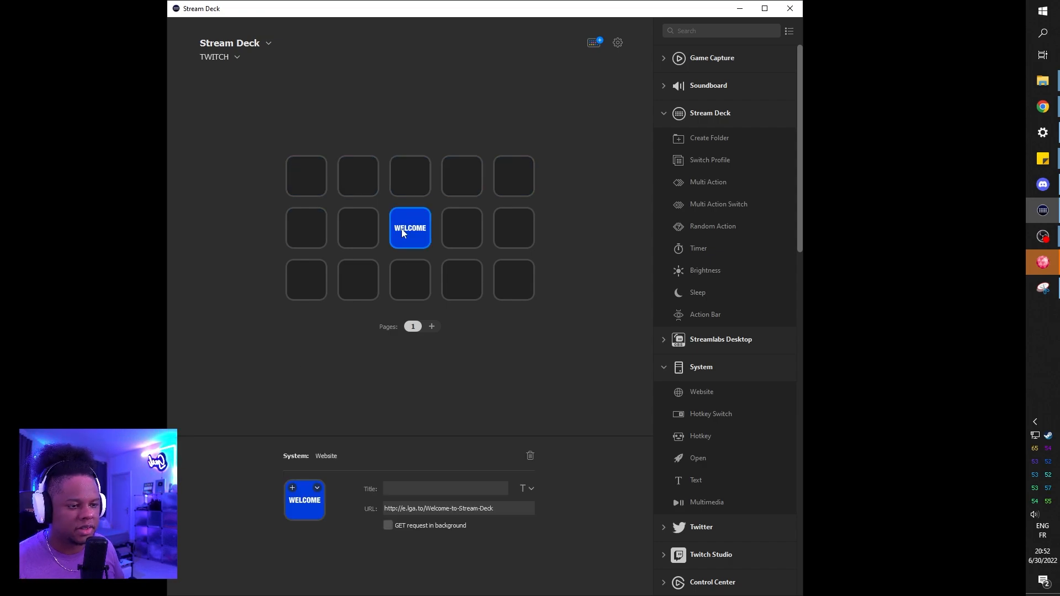
left_click(530, 456)
left_click(303, 173)
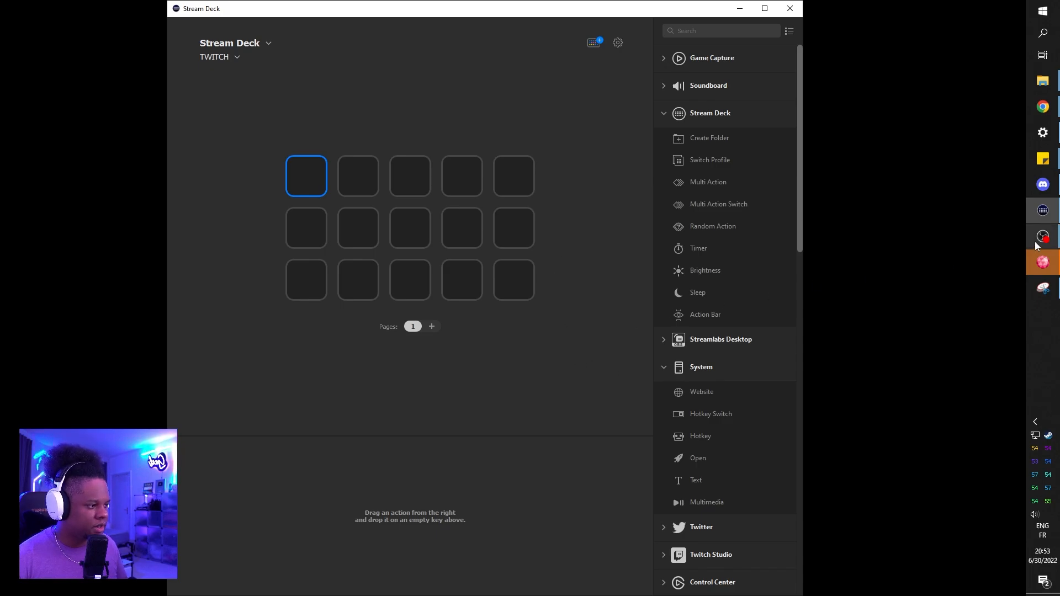
Step: Switch to OBS and go through several of its scenes to see what each one shows
mouse_move(1042, 236)
left_click(944, 197)
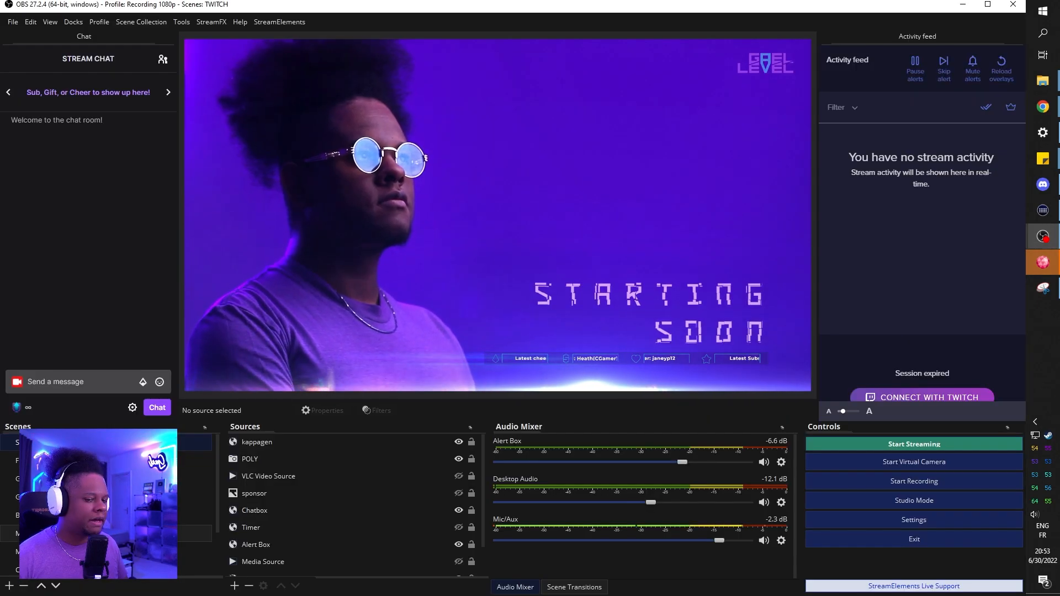
left_click(61, 461)
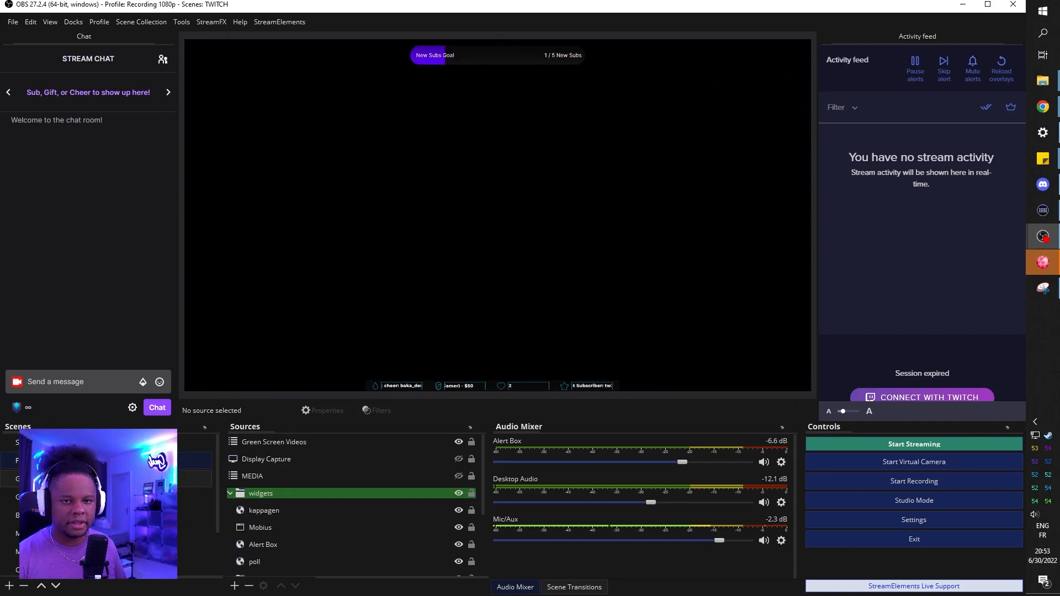
left_click(66, 479)
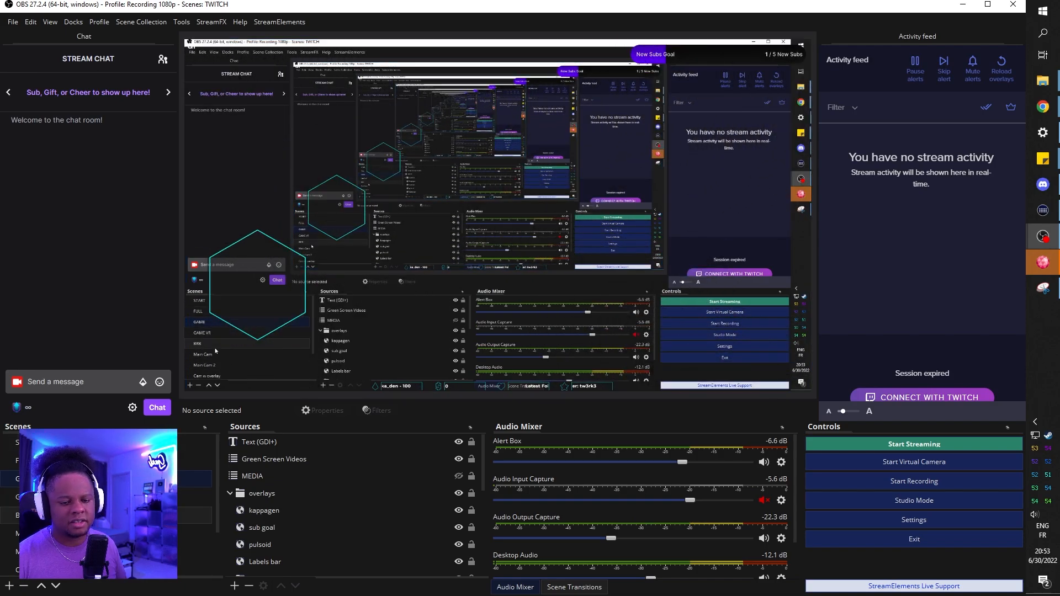
left_click(71, 515)
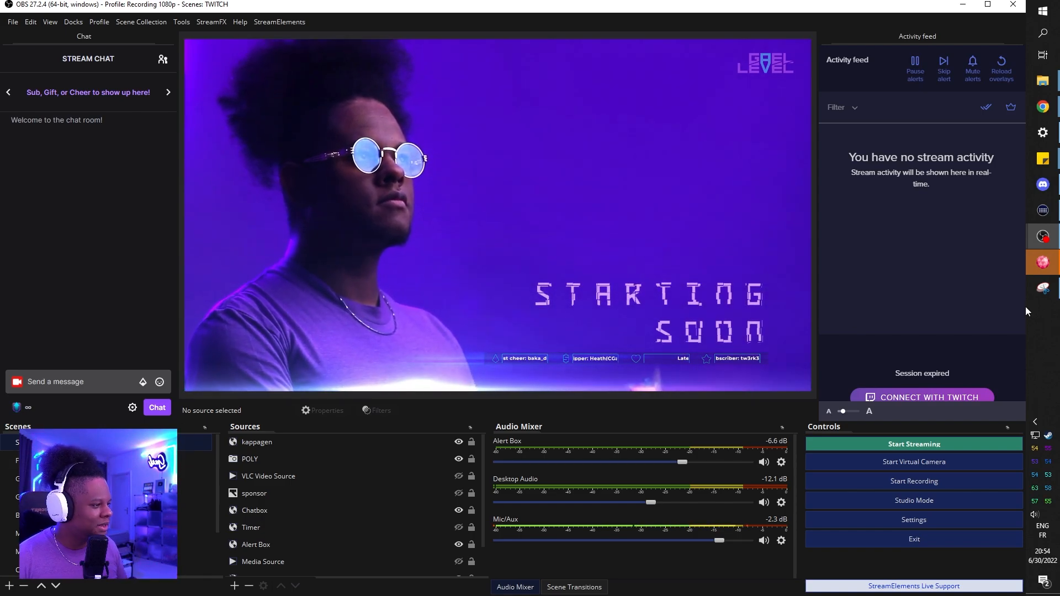
Step: Return to Stream Deck and place an OBS Studio Scene action on each of the first four keys of the top row
left_click(1043, 215)
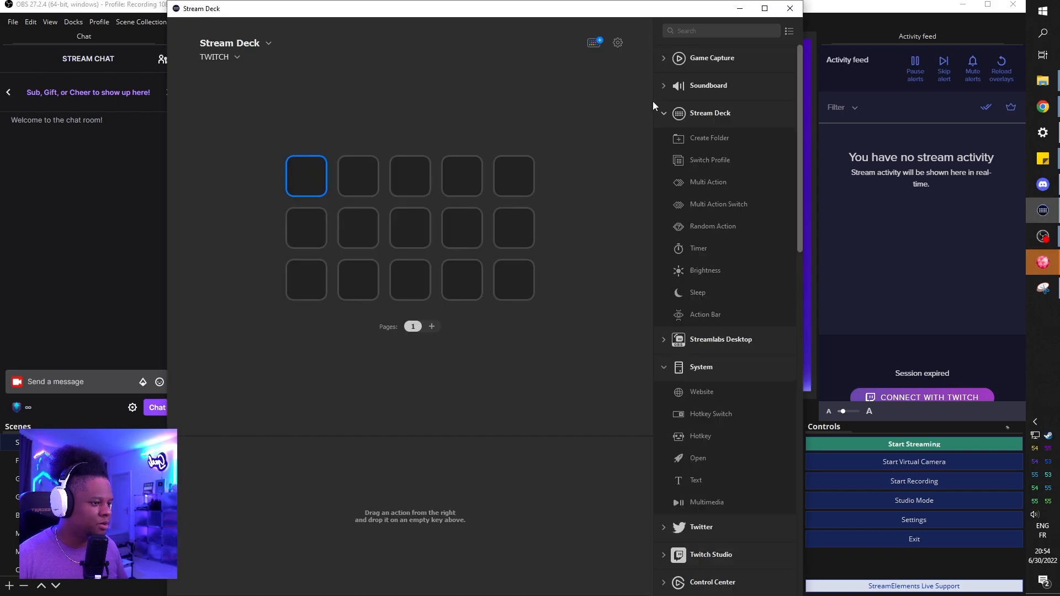
scroll(719, 218, "down", 10)
scroll(719, 221, "down", 5)
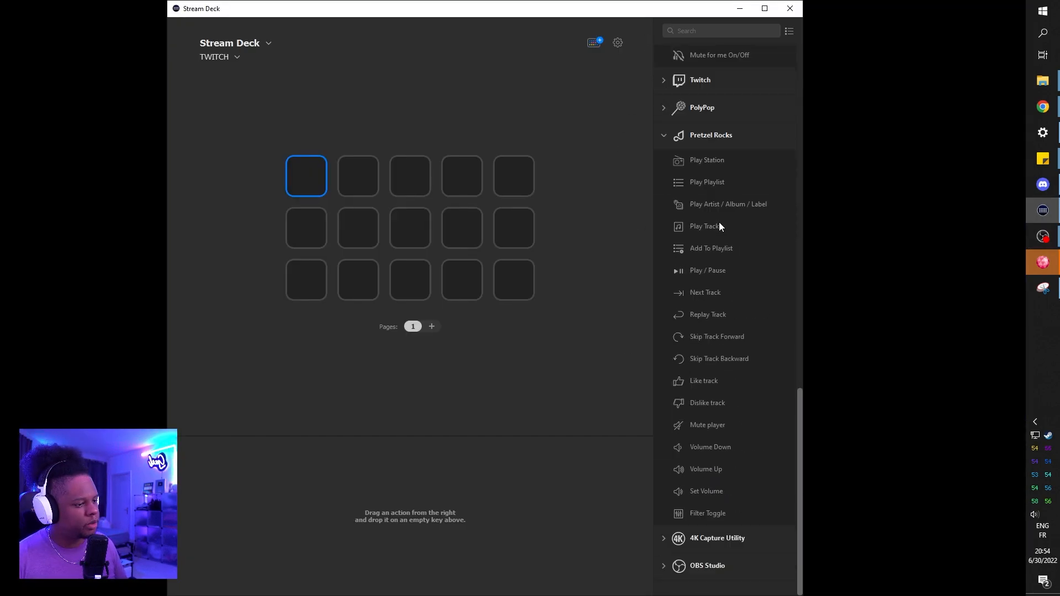
left_click(674, 135)
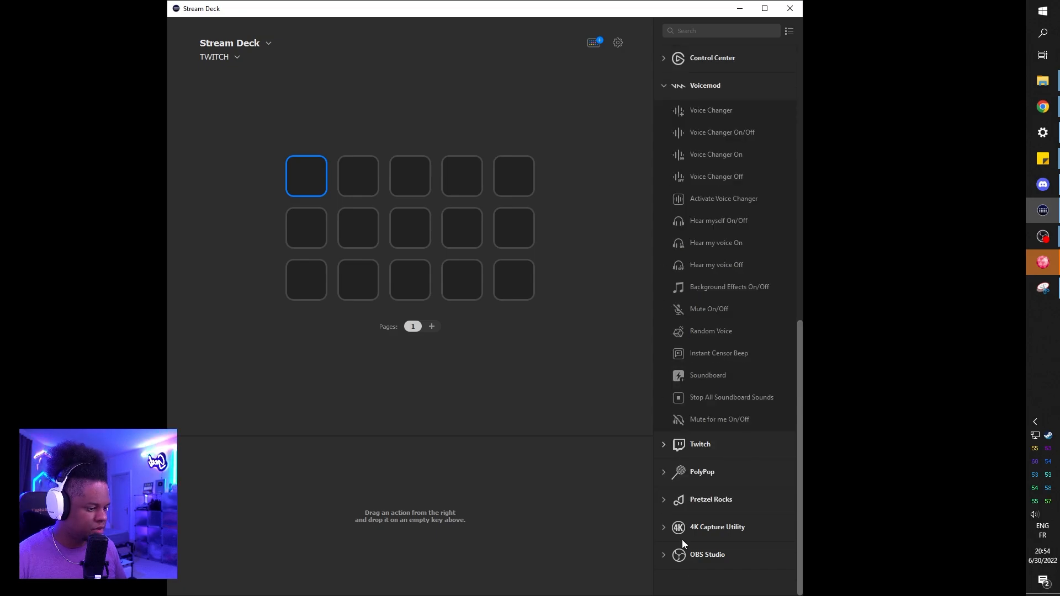
left_click(662, 555)
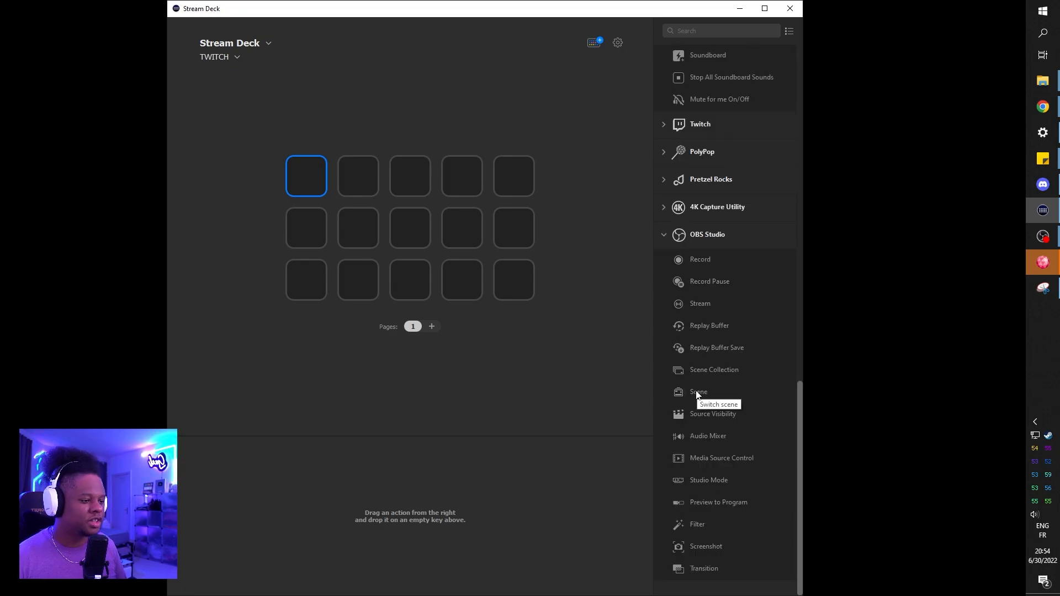
left_click_drag(697, 392, 306, 181)
left_click_drag(699, 393, 358, 177)
left_click_drag(700, 393, 404, 175)
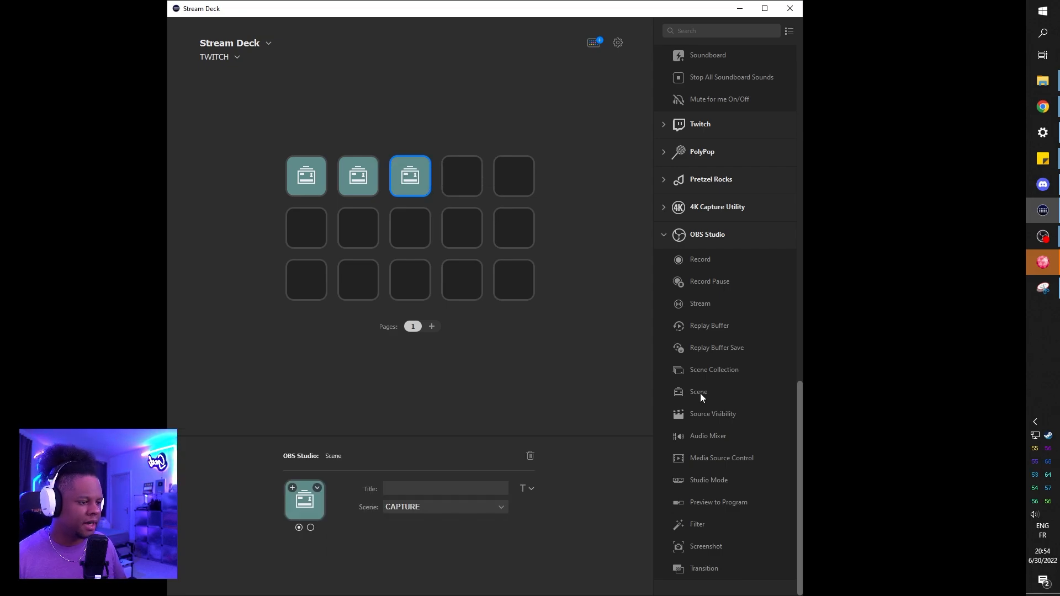
left_click_drag(700, 393, 462, 187)
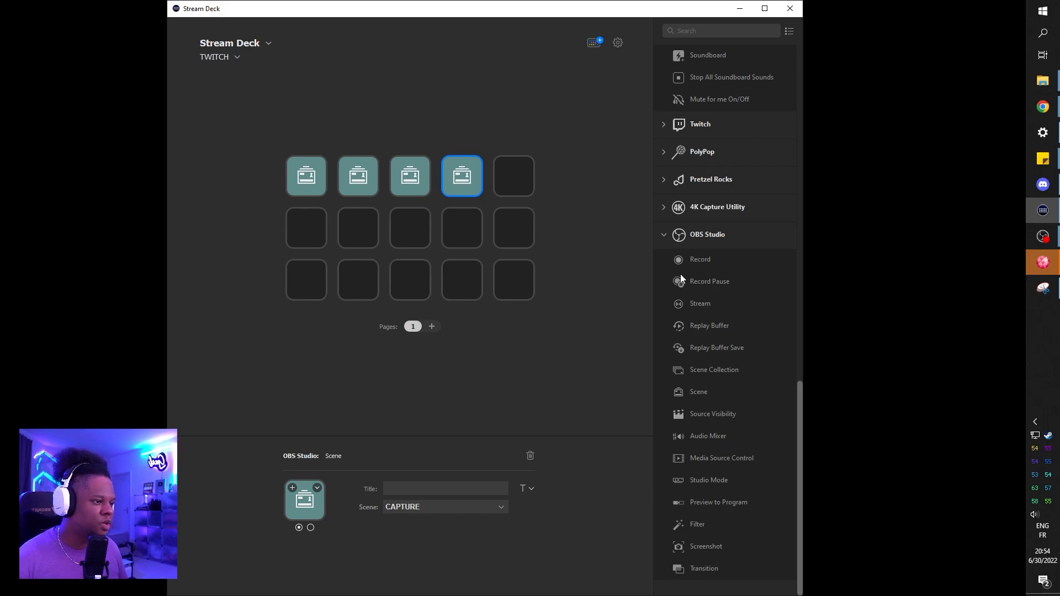
Step: Place a Twitch Create Stream Marker action on the fifth key of the top row
scroll(736, 293, "up", 6)
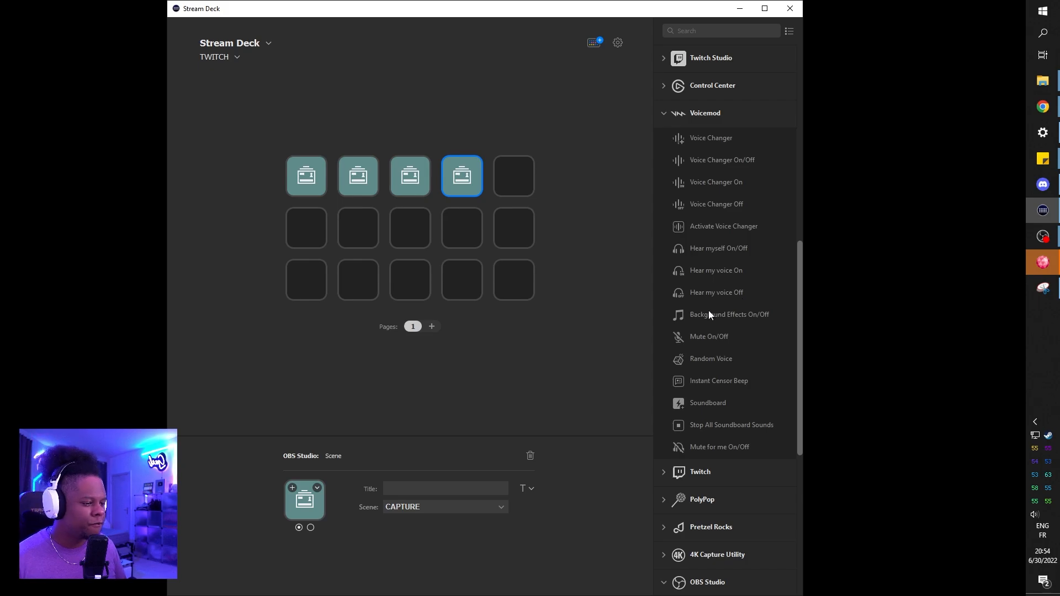
scroll(684, 315, "down", 4)
left_click(664, 256)
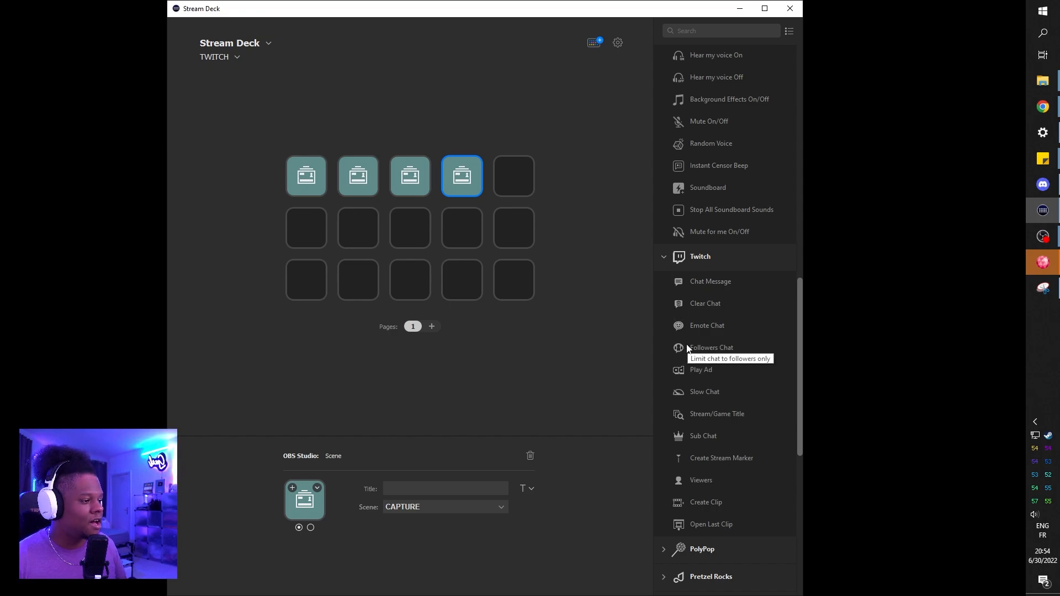
scroll(750, 340, "down", 4)
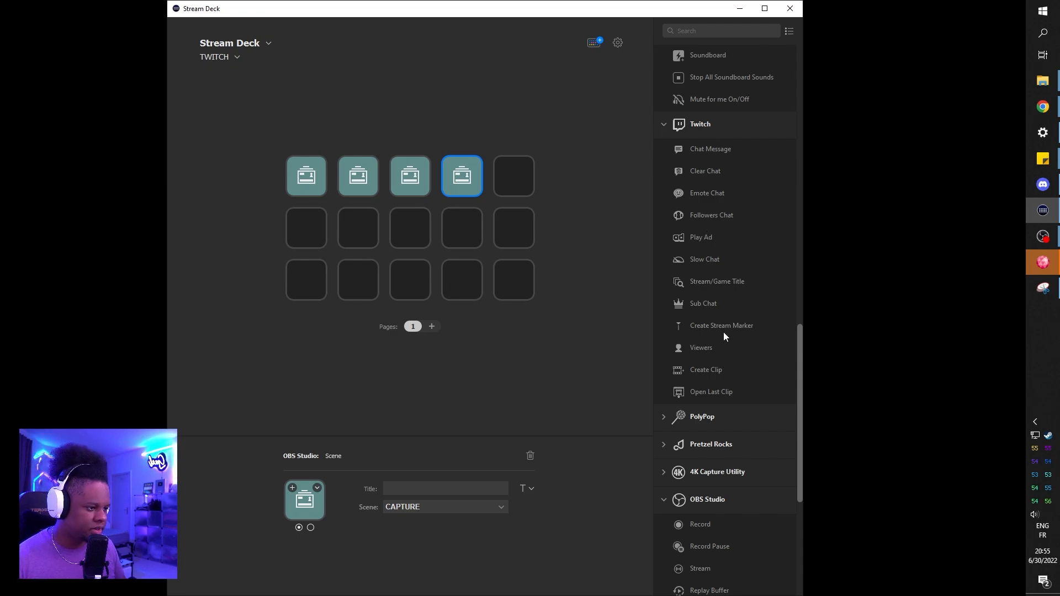
left_click_drag(724, 326, 519, 175)
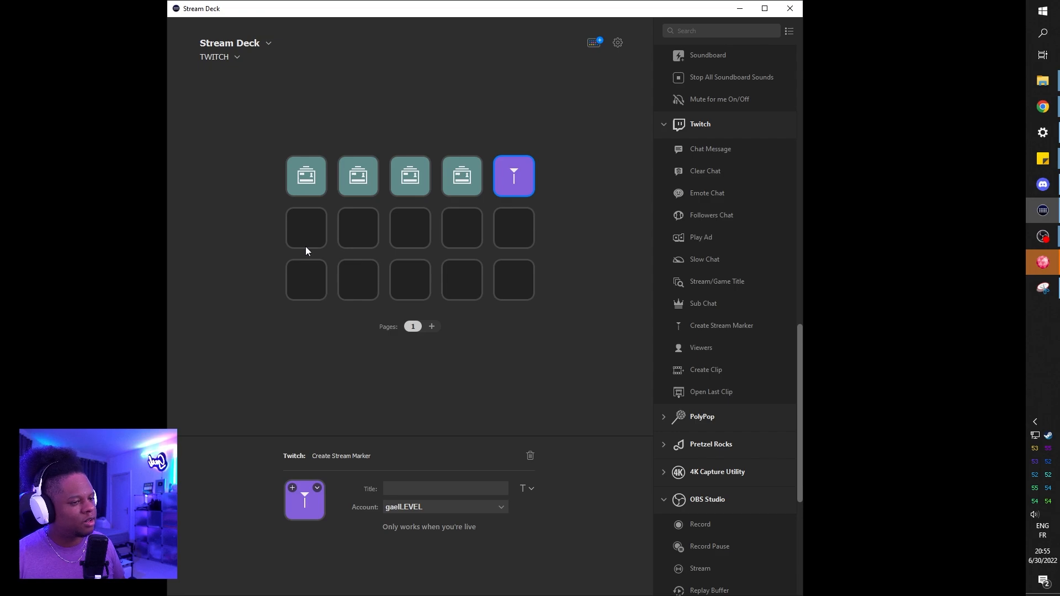
Step: Select the empty first key of the second row and look through the available Voicemod and Twitch actions
left_click(302, 232)
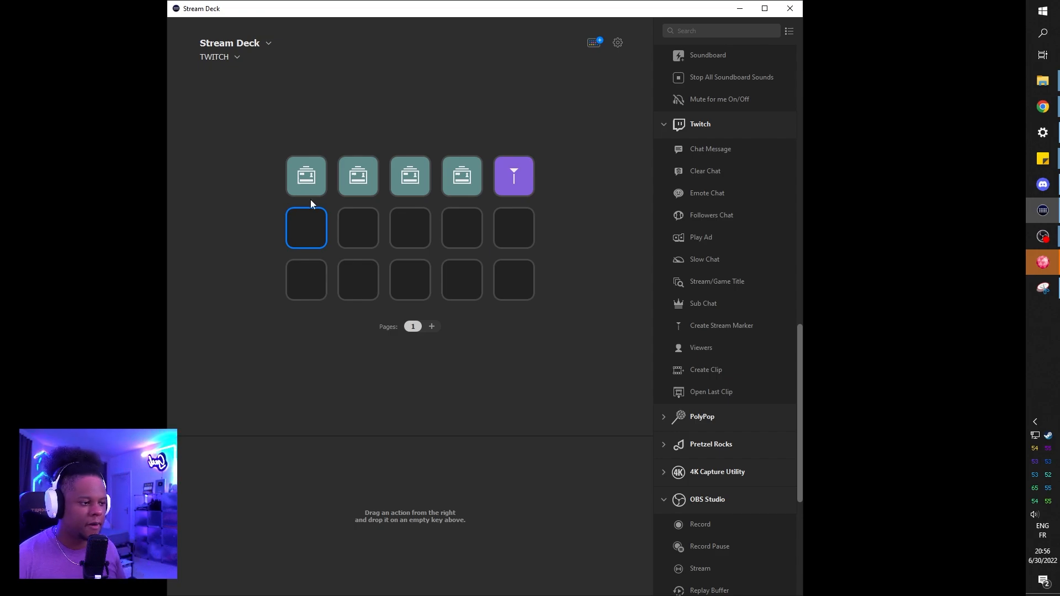
scroll(667, 190, "up", 5)
scroll(657, 281, "down", 1)
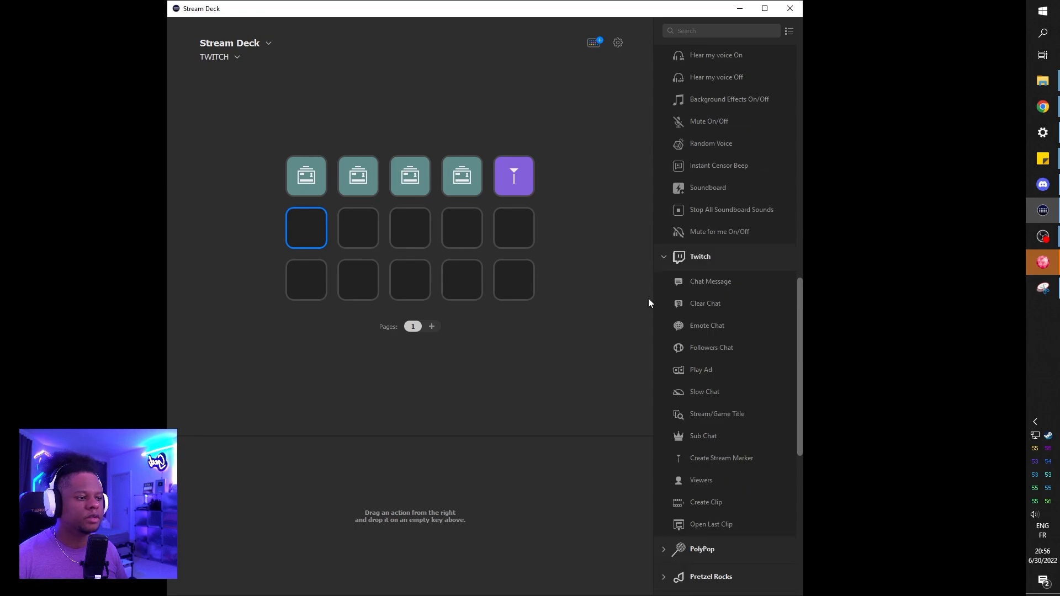
scroll(701, 342, "up", 8)
scroll(696, 343, "down", 3)
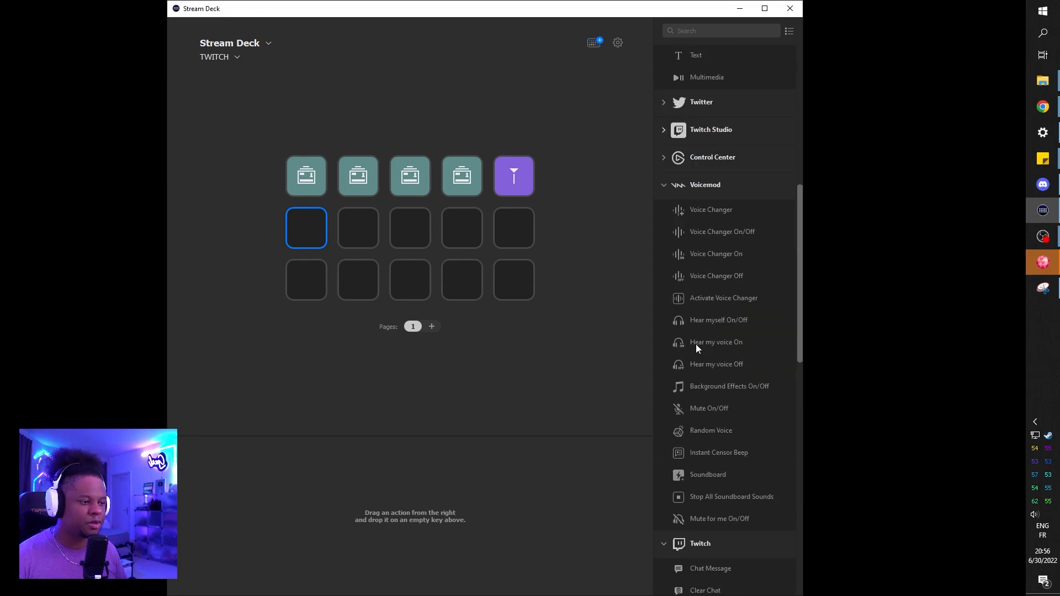
scroll(671, 233, "down", 1)
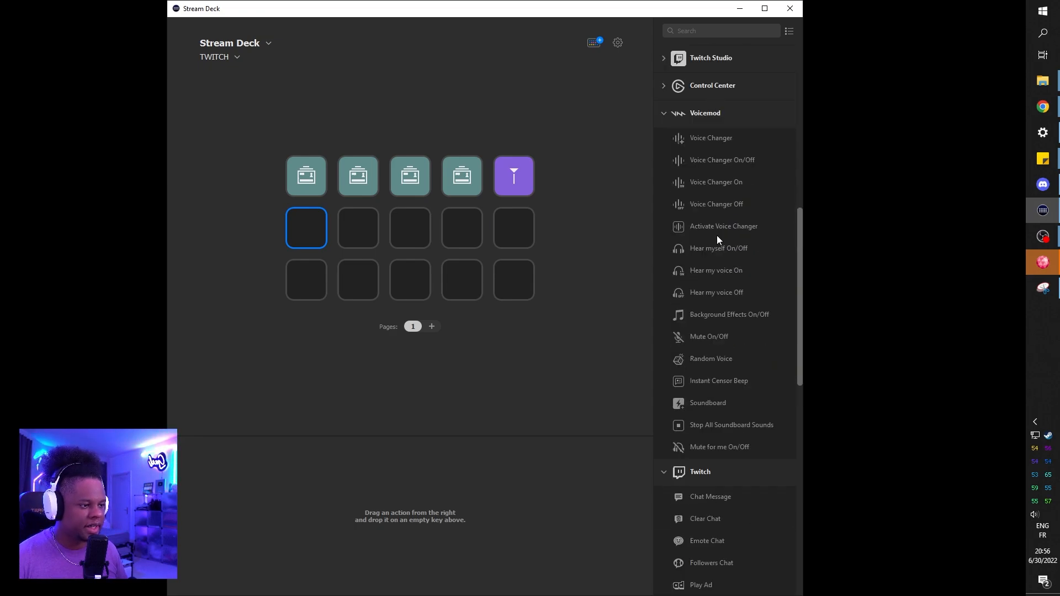
Step: Browse the Discover page of the Stream Deck store to its end, then close the store
left_click(594, 43)
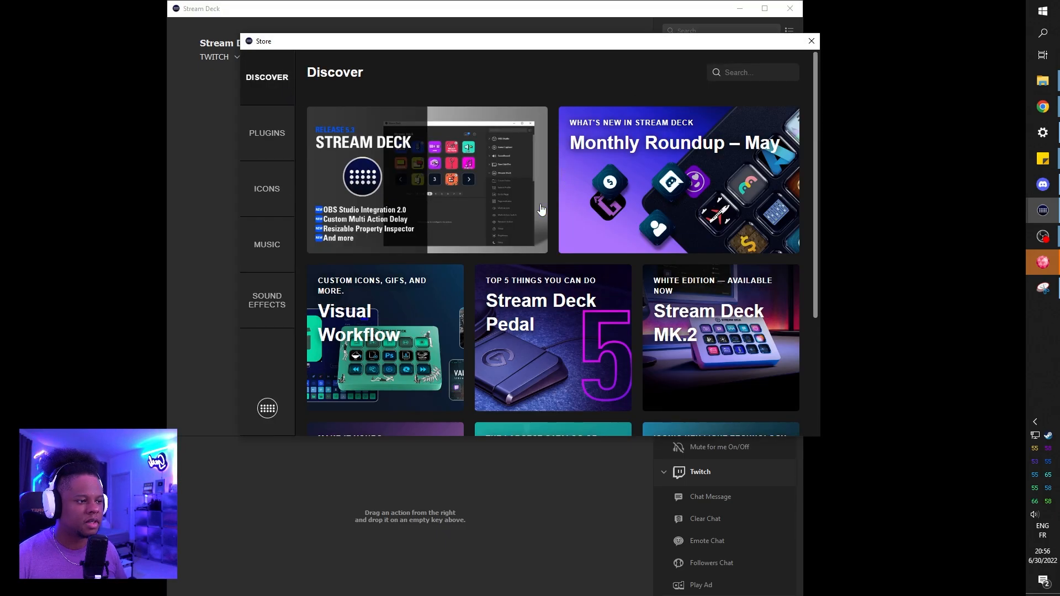
scroll(540, 201, "down", 1)
scroll(539, 200, "down", 14)
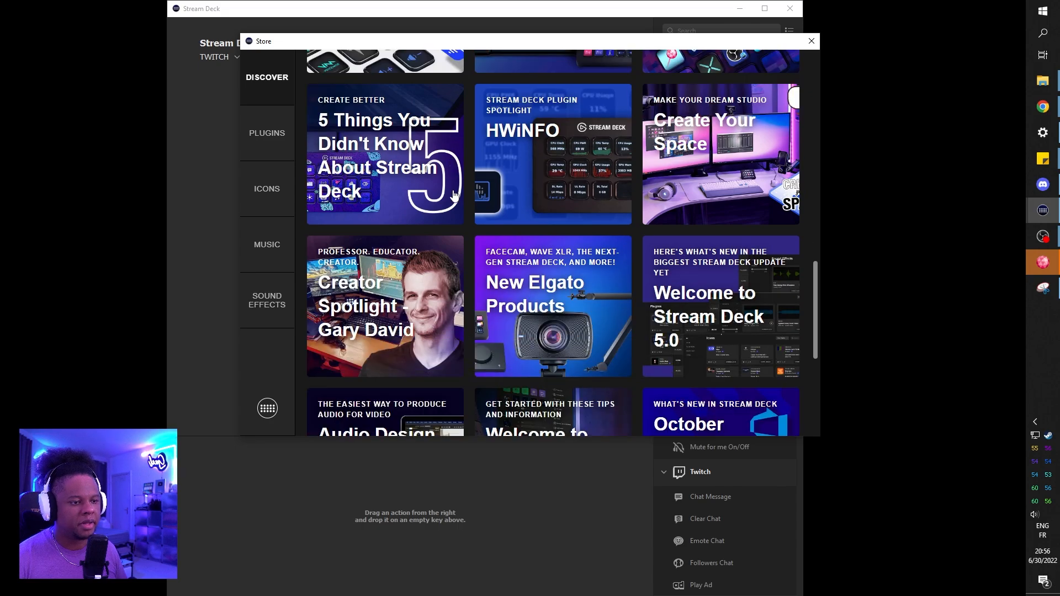
scroll(477, 199, "down", 7)
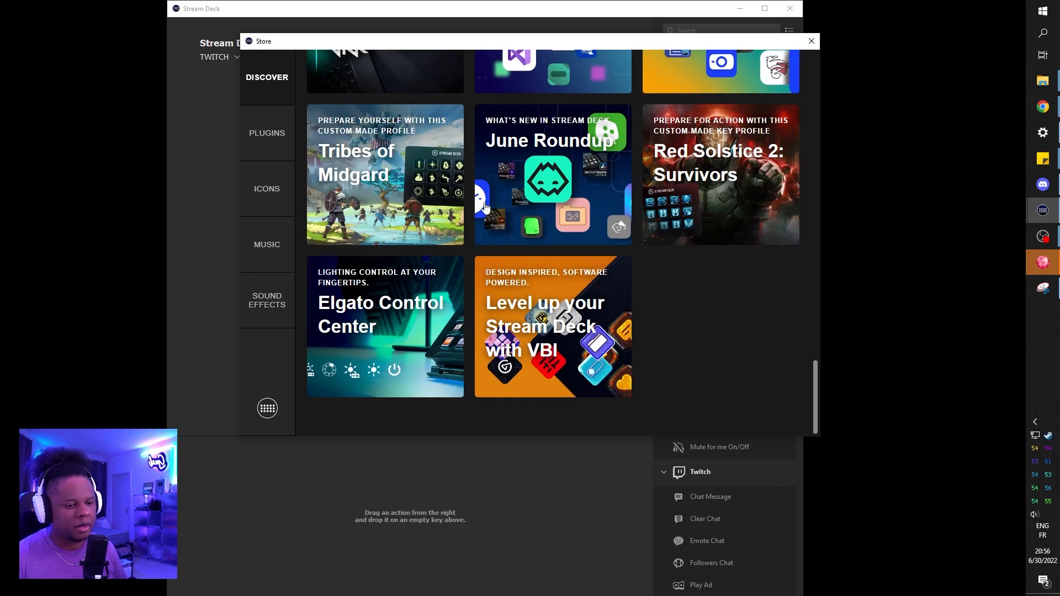
left_click(811, 41)
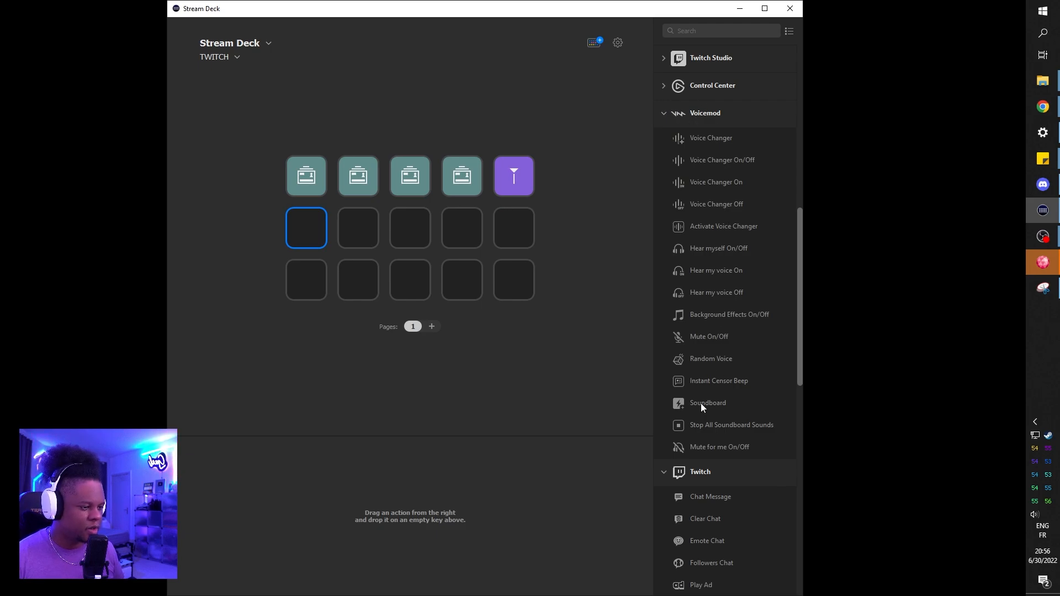
Step: Place a Voicemod Soundboard action on the second row's first key and a Twitch Emote Chat action on its second key
left_click_drag(703, 406, 307, 229)
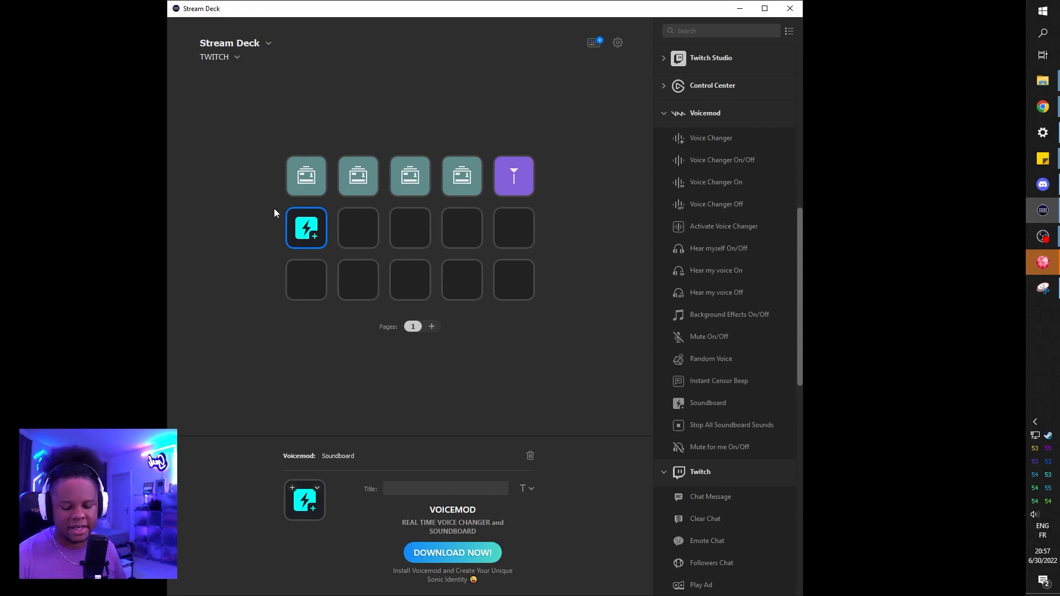
left_click(665, 113)
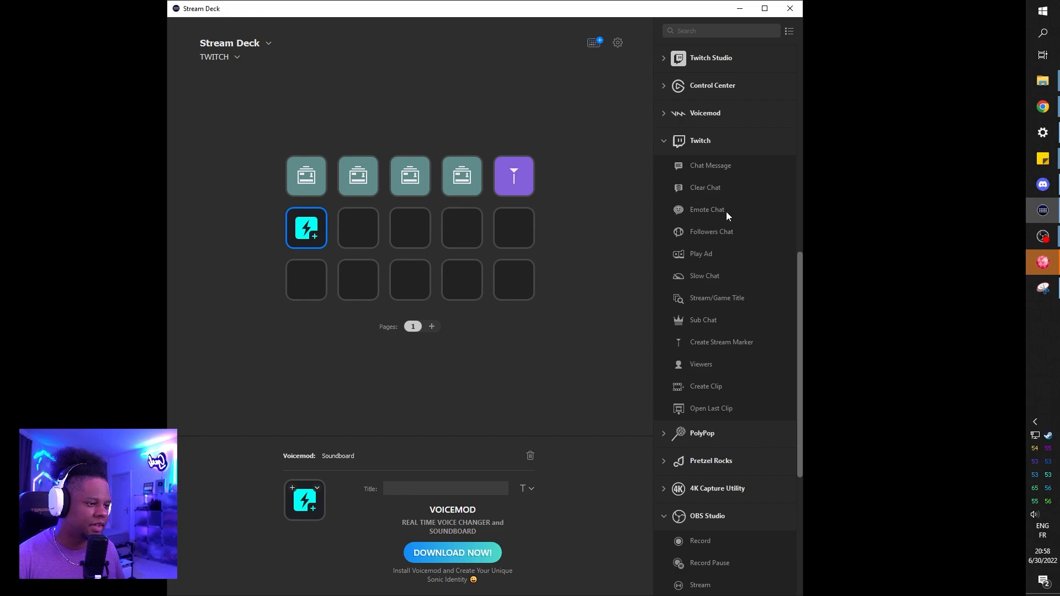
left_click_drag(737, 210, 365, 227)
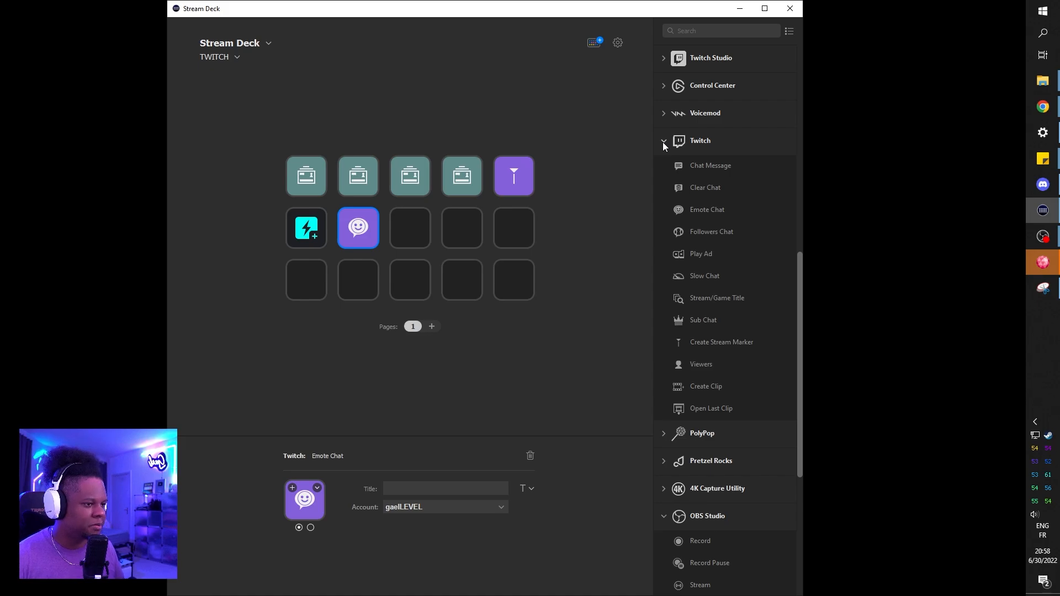
Step: Create folders on the third and fourth keys of the second row, and select the first of them
scroll(680, 210, "up", 10)
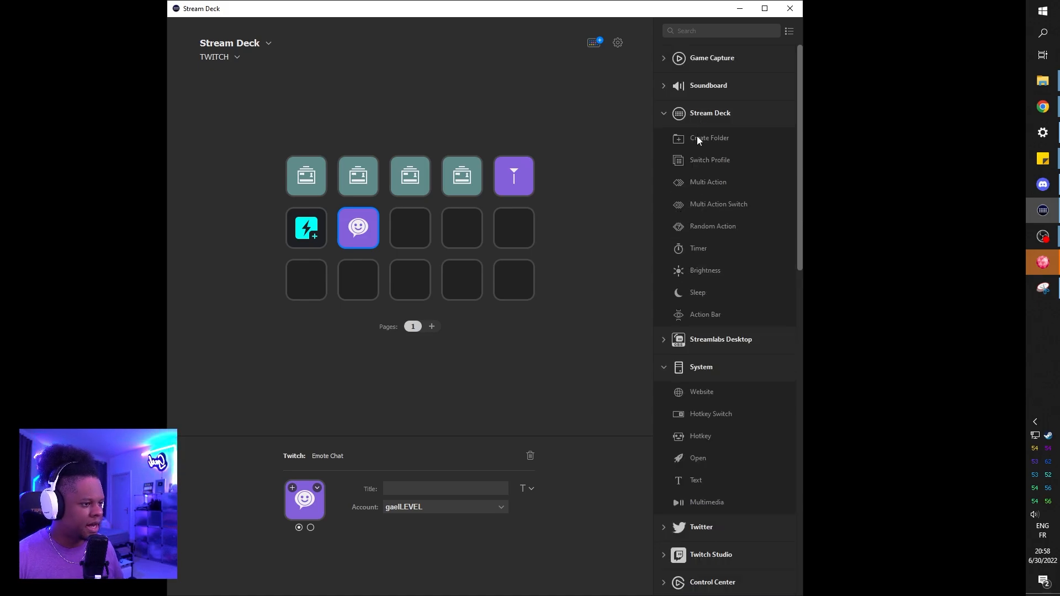
left_click_drag(697, 136, 408, 228)
left_click_drag(700, 142, 455, 229)
left_click(412, 237)
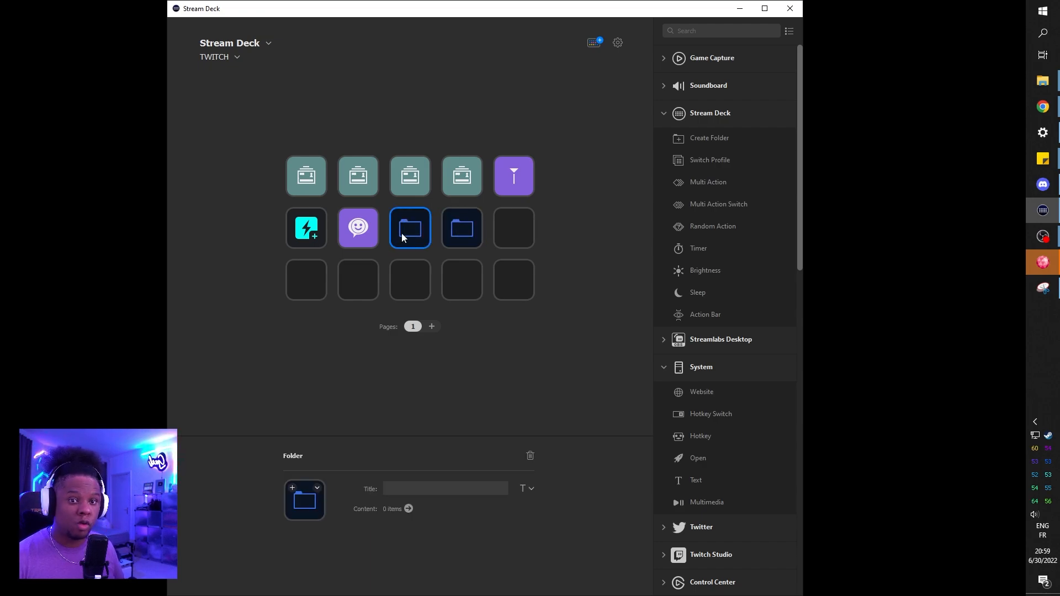
Step: Open the folder on the second row's third key and fill all its empty keys with Voicemod Soundboard actions
double_click(403, 236)
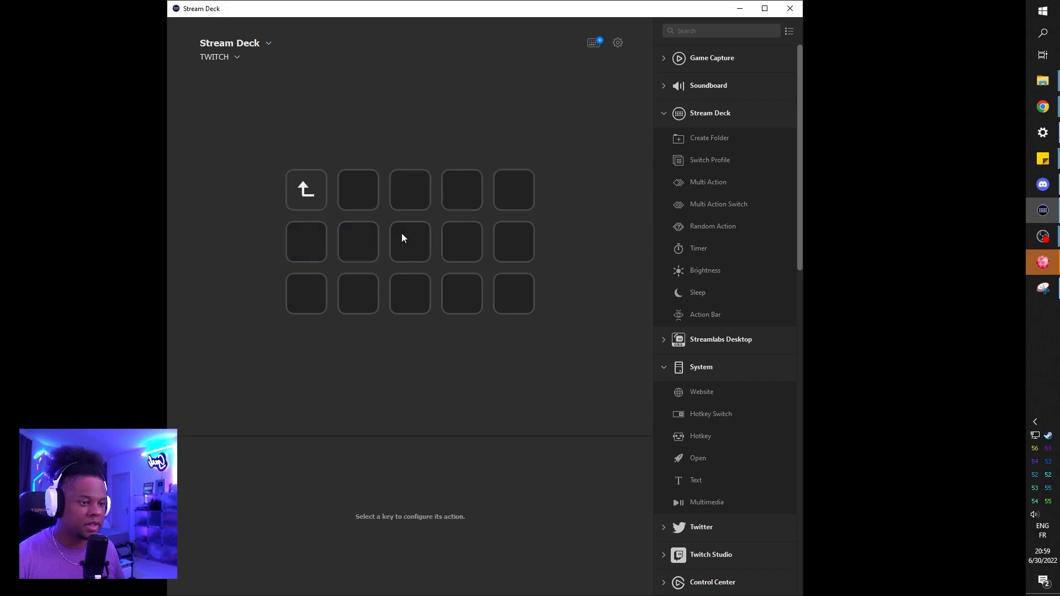
scroll(717, 192, "down", 15)
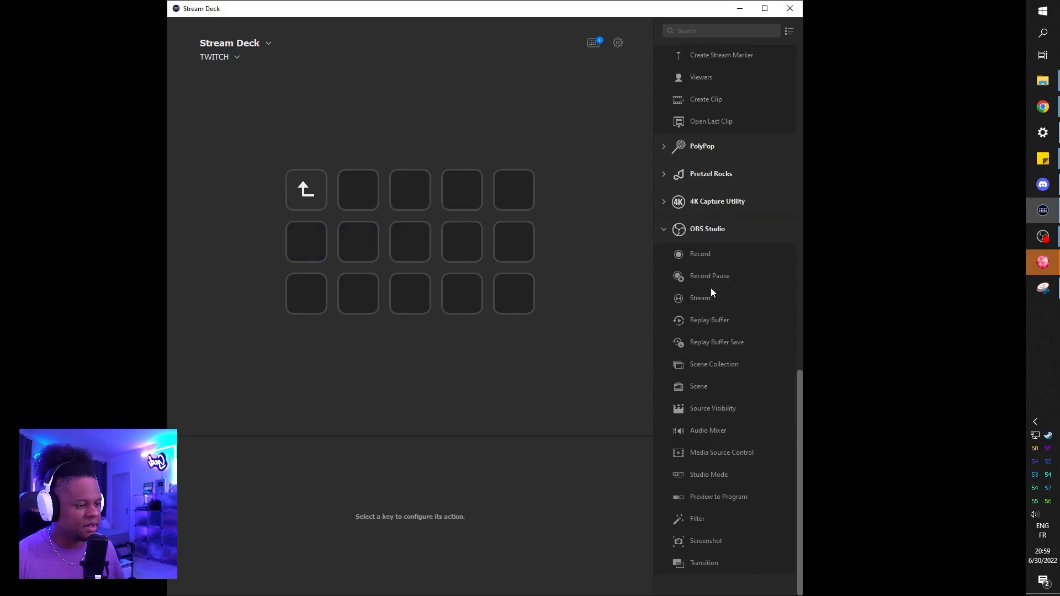
scroll(699, 447, "up", 12)
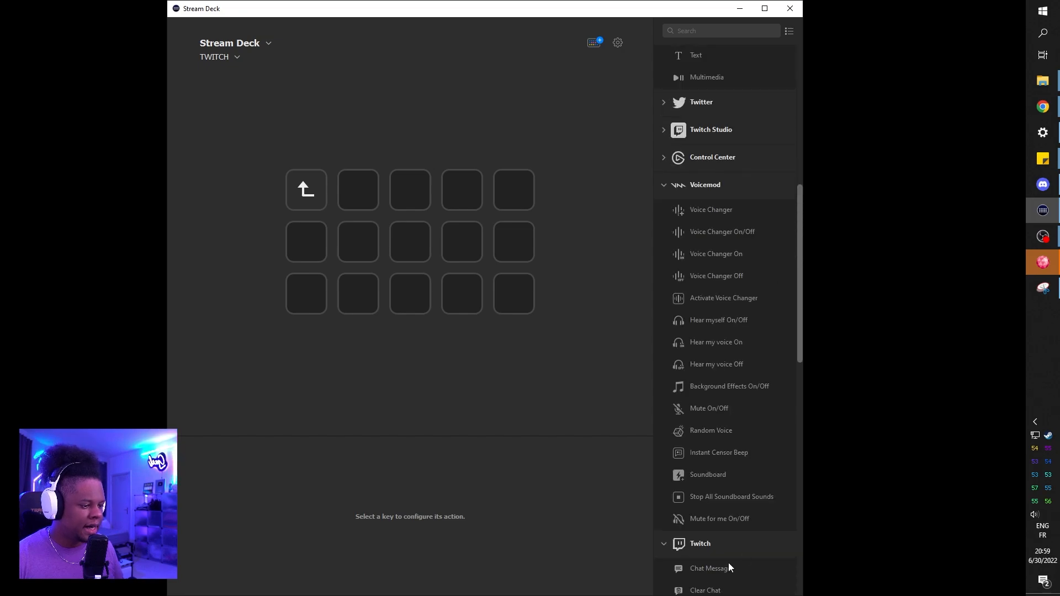
left_click_drag(704, 476, 410, 190)
left_click_drag(708, 475, 462, 190)
left_click_drag(707, 475, 359, 242)
left_click_drag(715, 477, 410, 243)
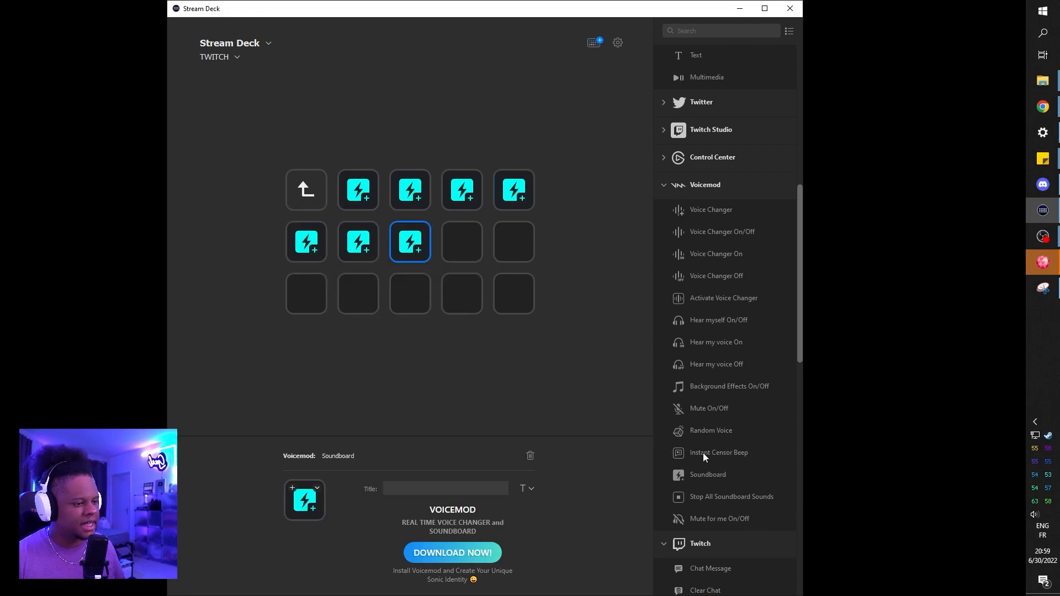
left_click_drag(717, 478, 463, 243)
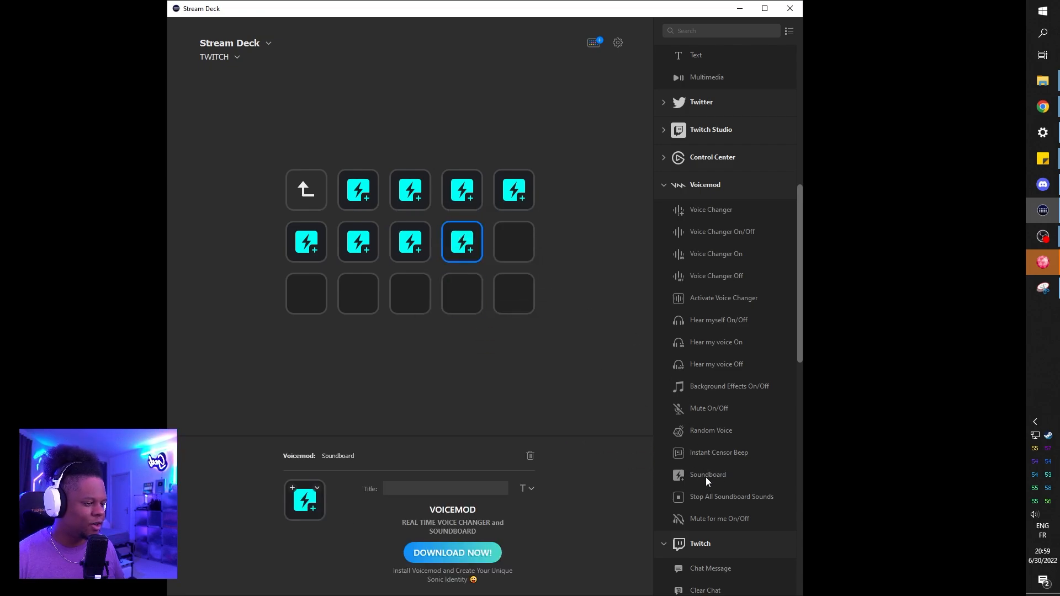
left_click_drag(710, 475, 499, 248)
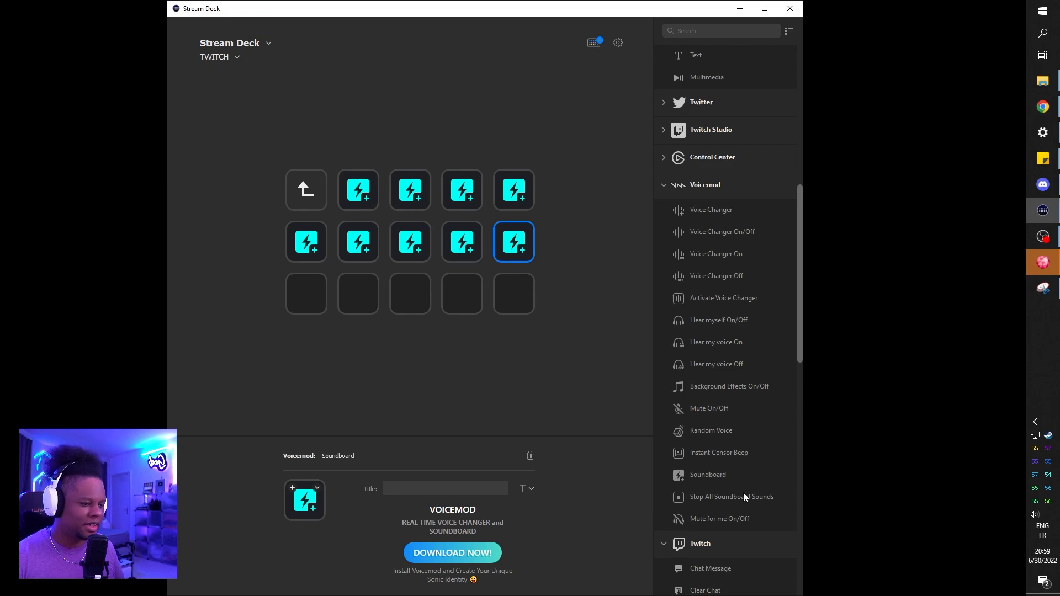
left_click_drag(712, 478, 305, 299)
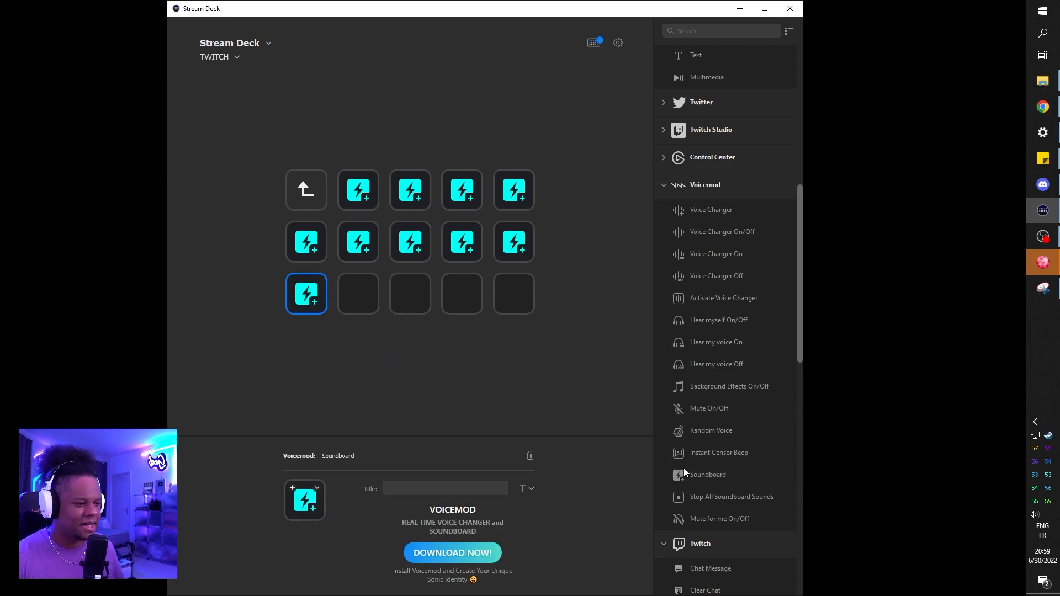
left_click_drag(709, 476, 347, 300)
left_click_drag(346, 299, 358, 295)
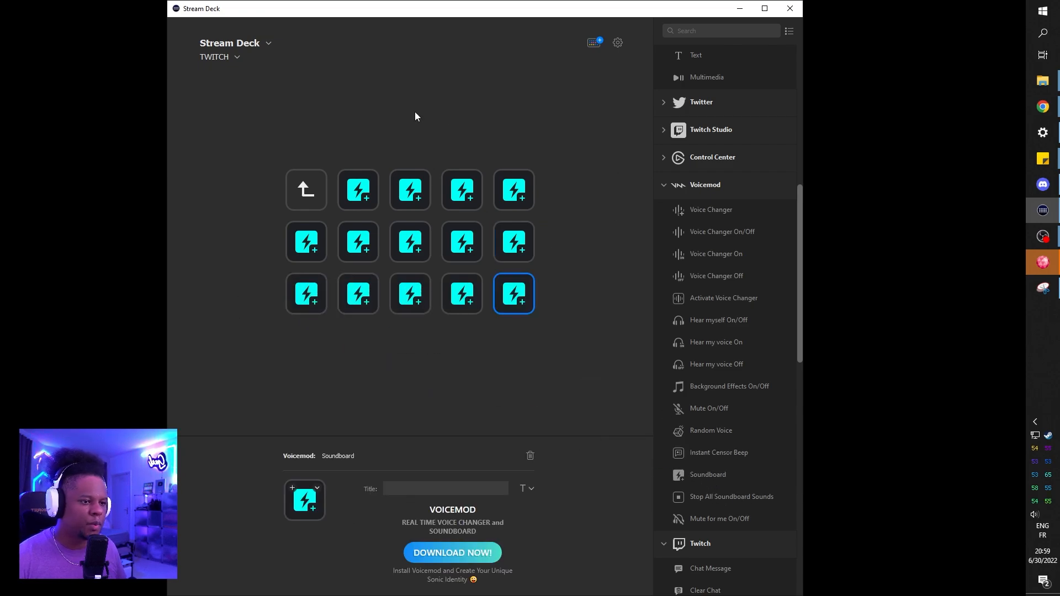
Step: Leave the soundboard folder and title its key "sb"
left_click(306, 190)
left_click(414, 488)
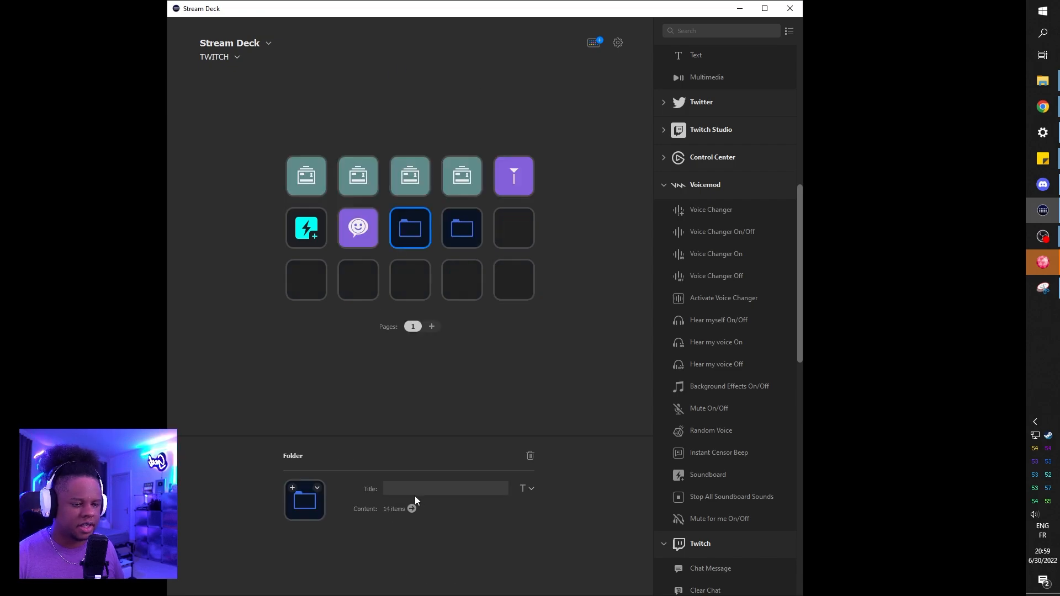
type("sb")
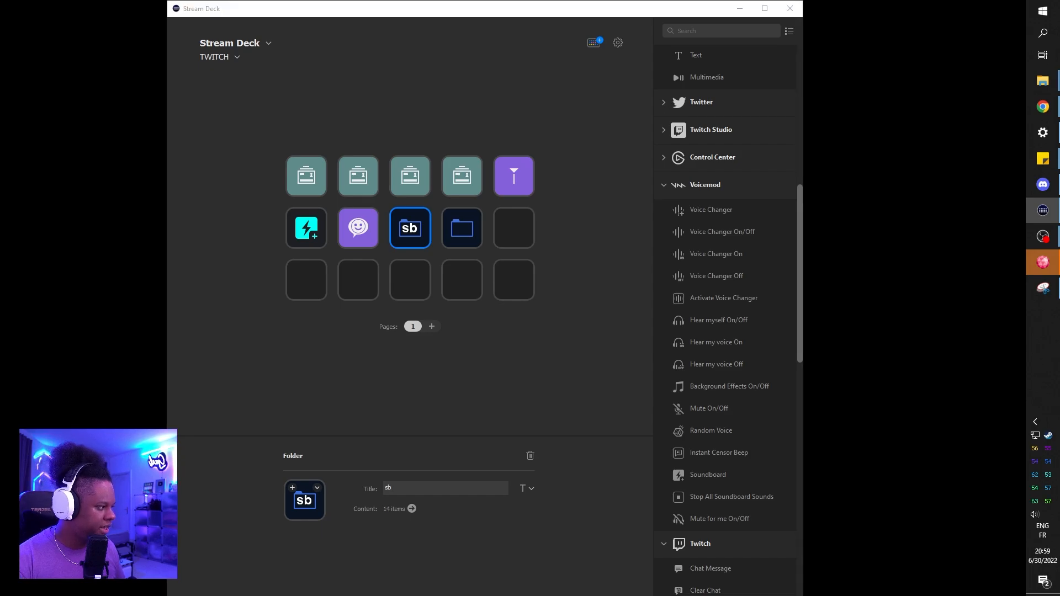
Step: Switch to File Explorer, examine the button images in the png folder at a larger thumbnail size, and return to Stream Deck
left_click_drag(1059, 116, 558, 1)
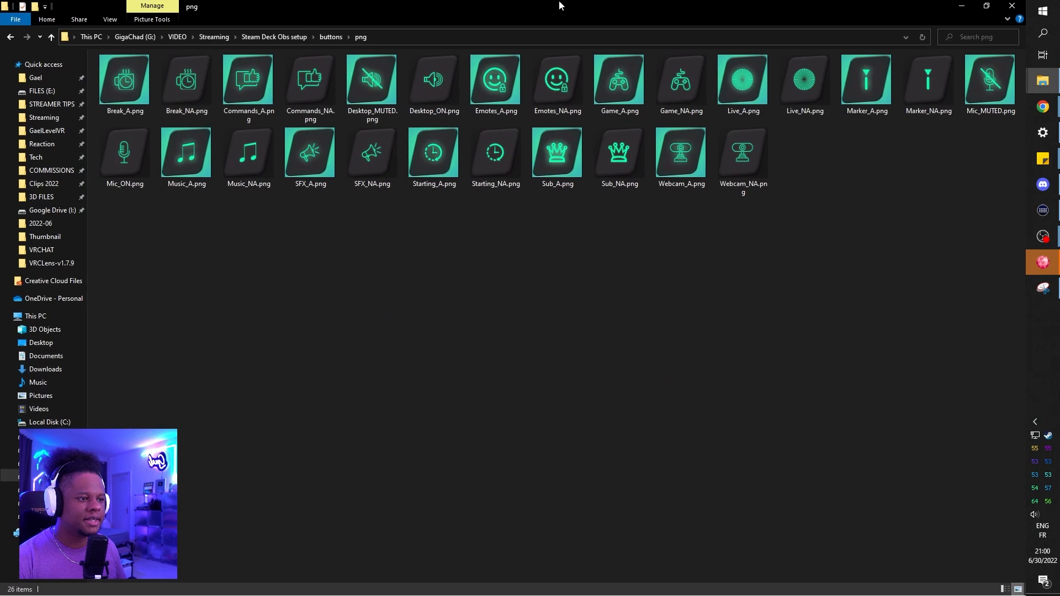
left_click_drag(491, 5, 483, 31)
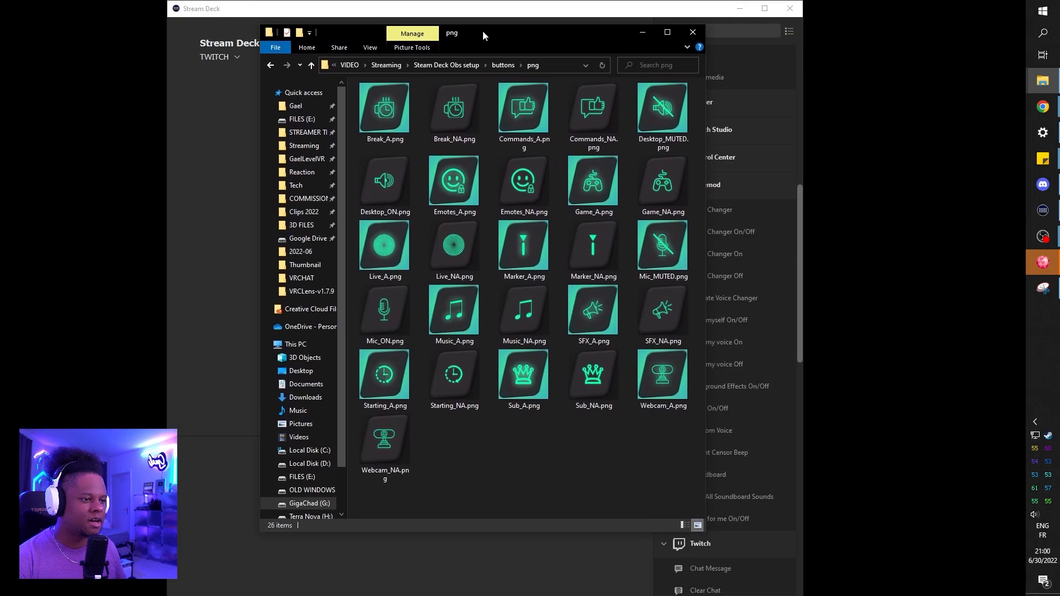
right_click(510, 436)
mouse_move(533, 37)
left_mouse_down()
mouse_move(539, 6)
mouse_move(533, 18)
left_mouse_up()
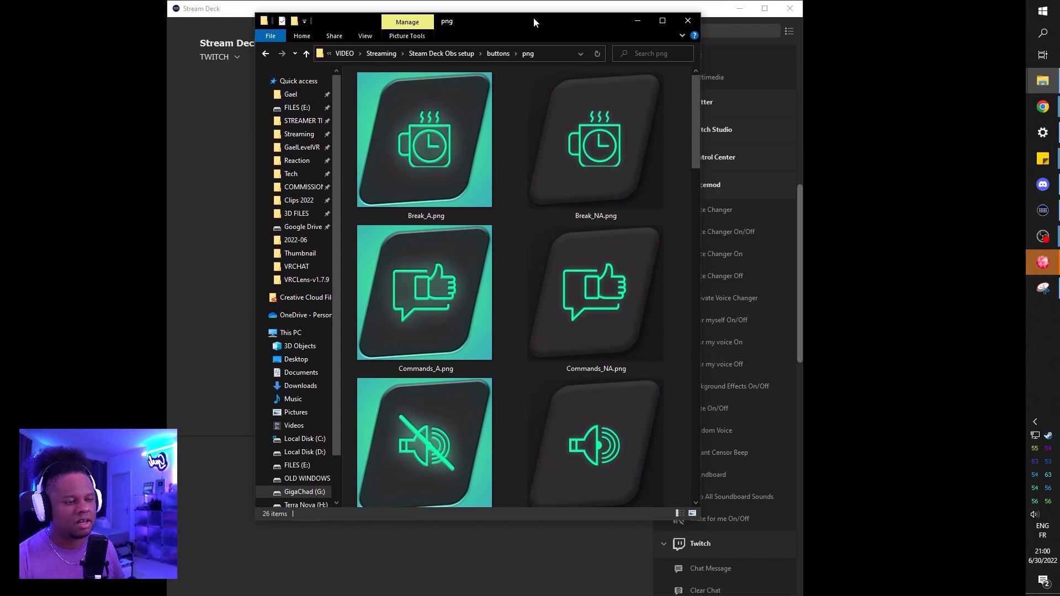
left_click(714, 14)
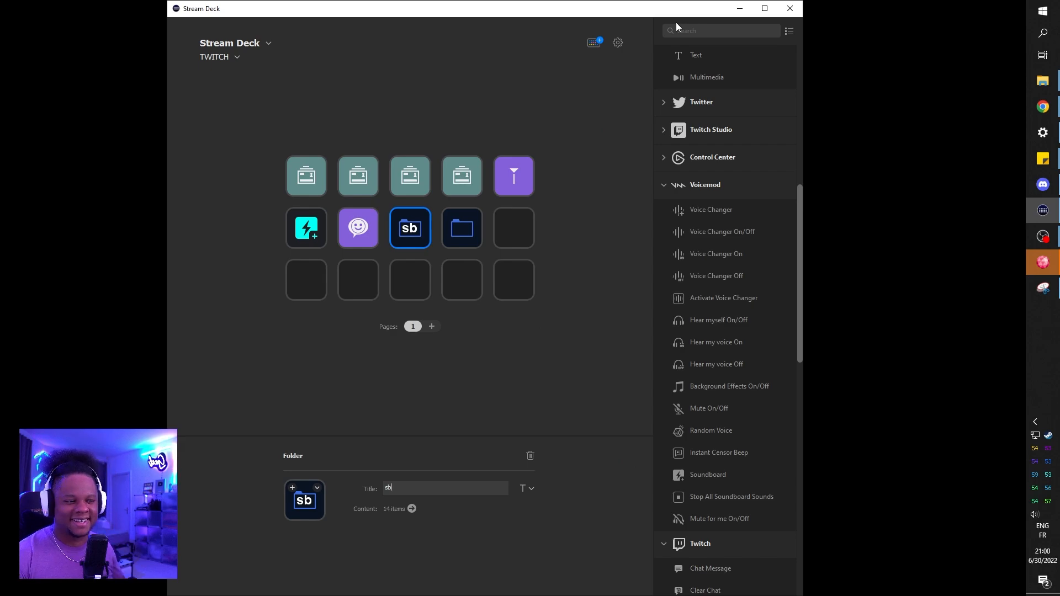
Step: Select the untitled folder key in the second row and collapse the Voicemod, Twitch and OBS Studio action categories
left_click(461, 228)
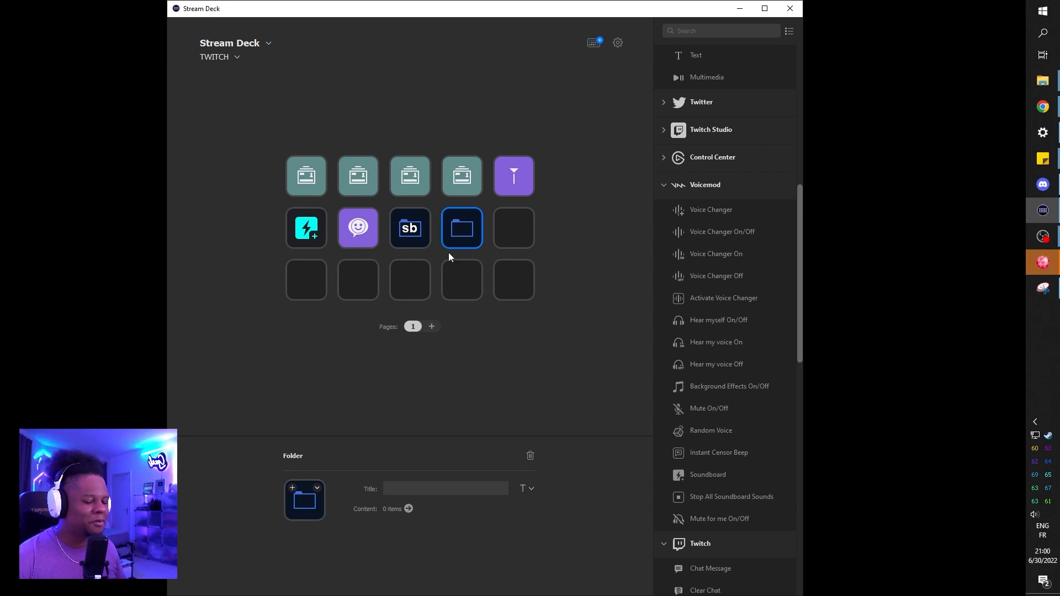
left_click(665, 187)
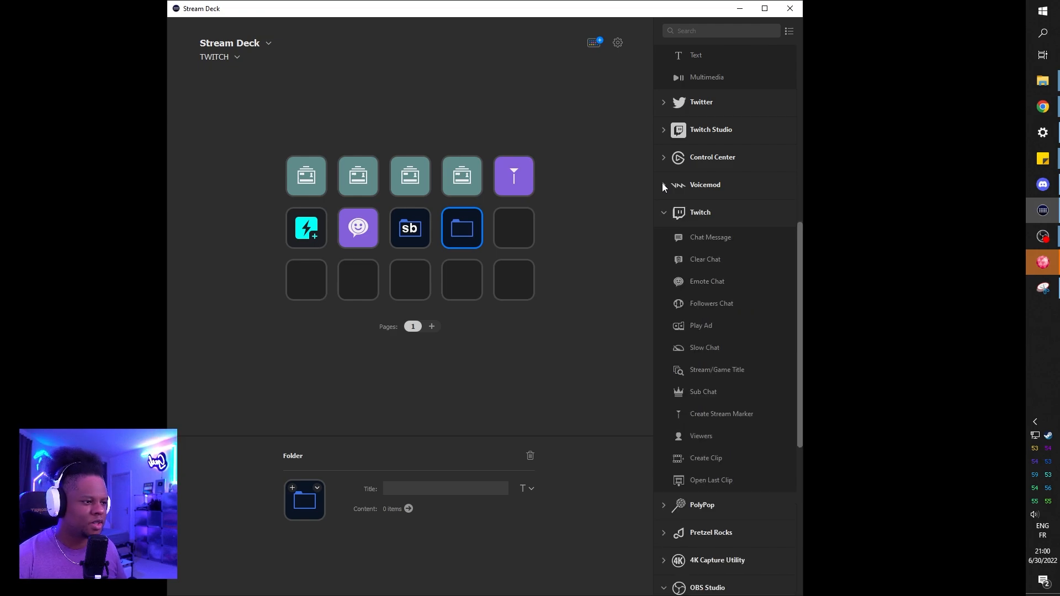
left_click(665, 214)
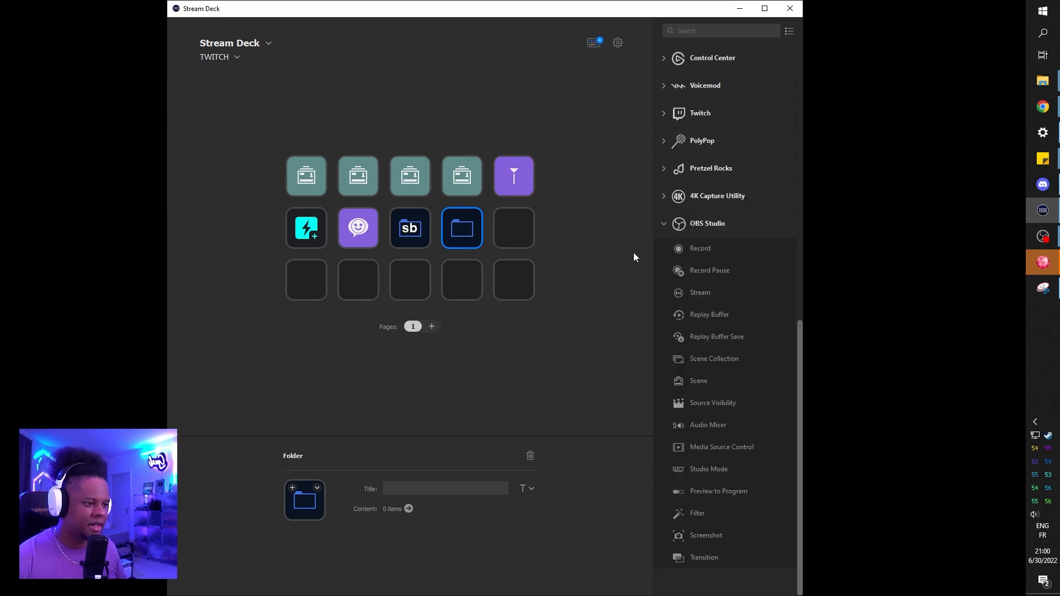
left_click(663, 224)
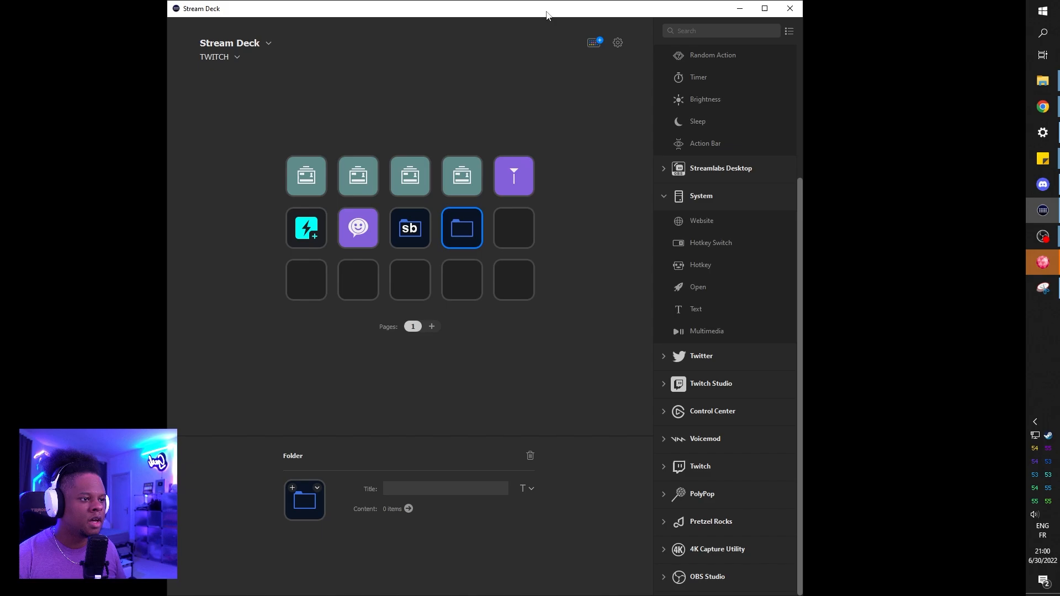
Step: Search the Stream Deck store for "pret", view the Pretzel Rocks plugin page, and close the store
left_click(594, 43)
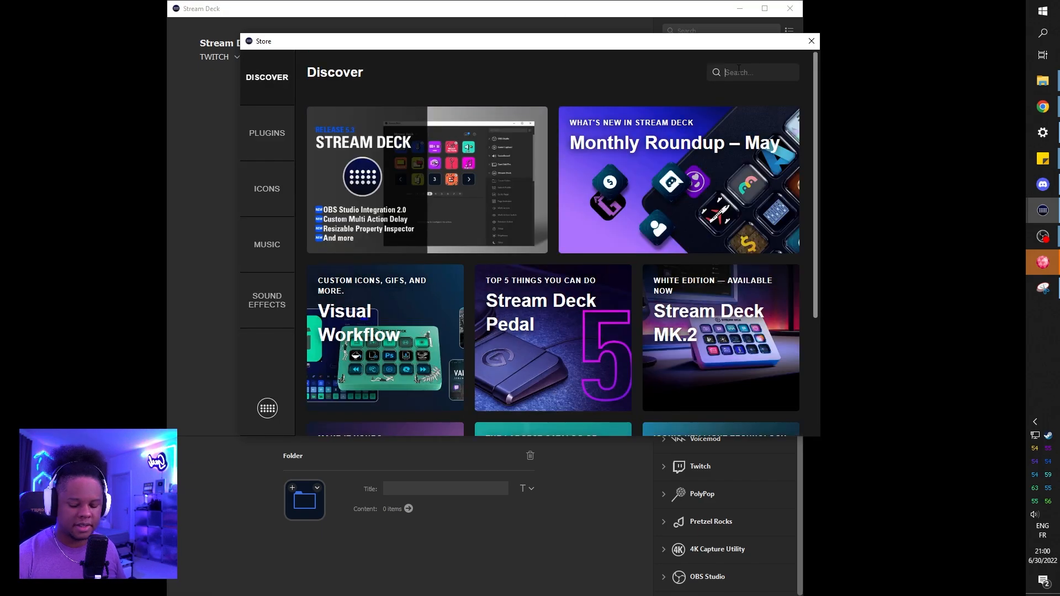
type("pret")
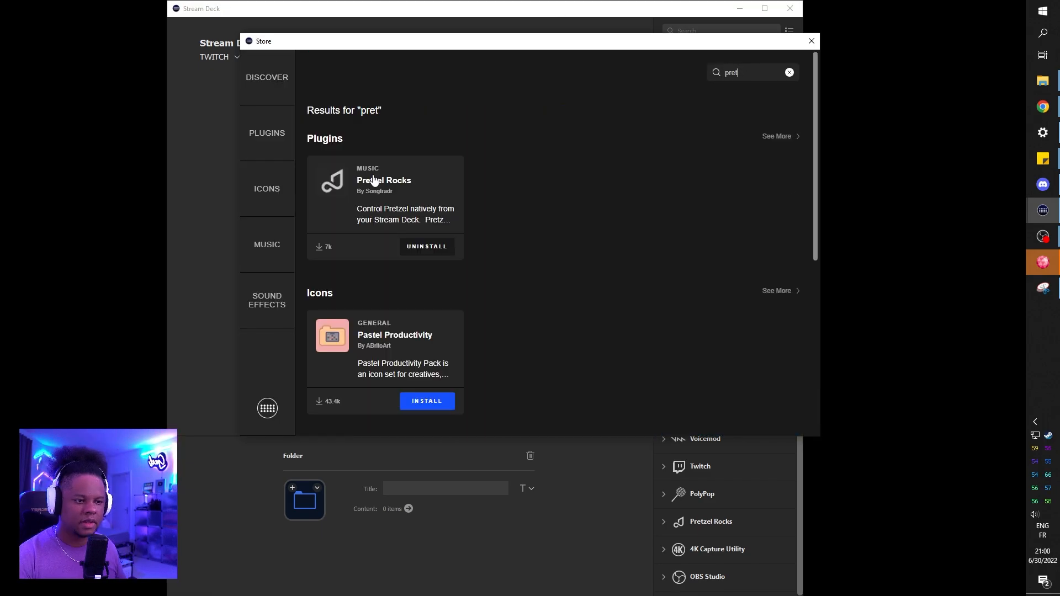
left_click(371, 181)
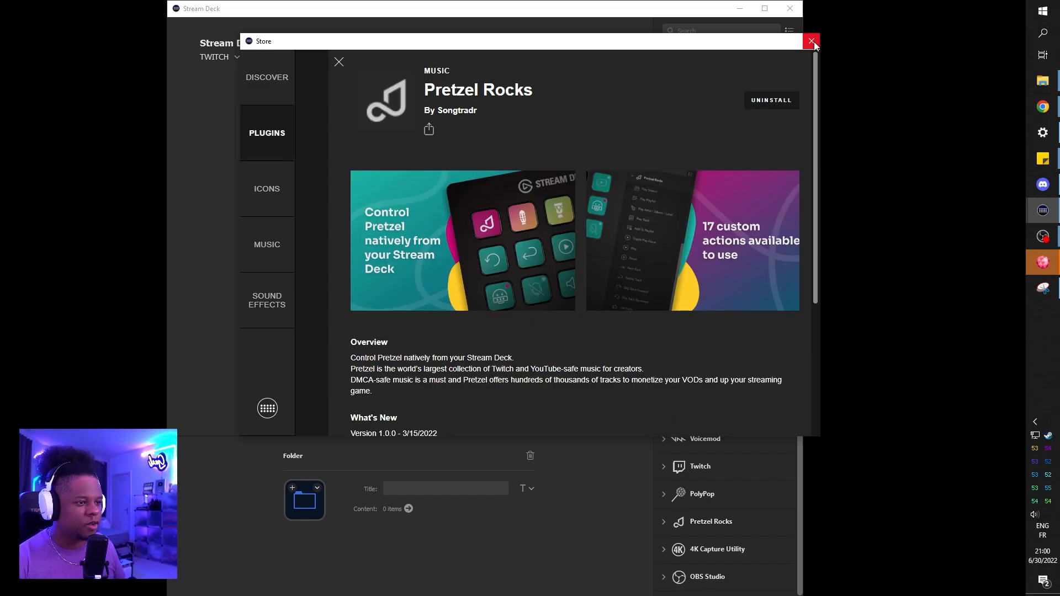
left_click(812, 42)
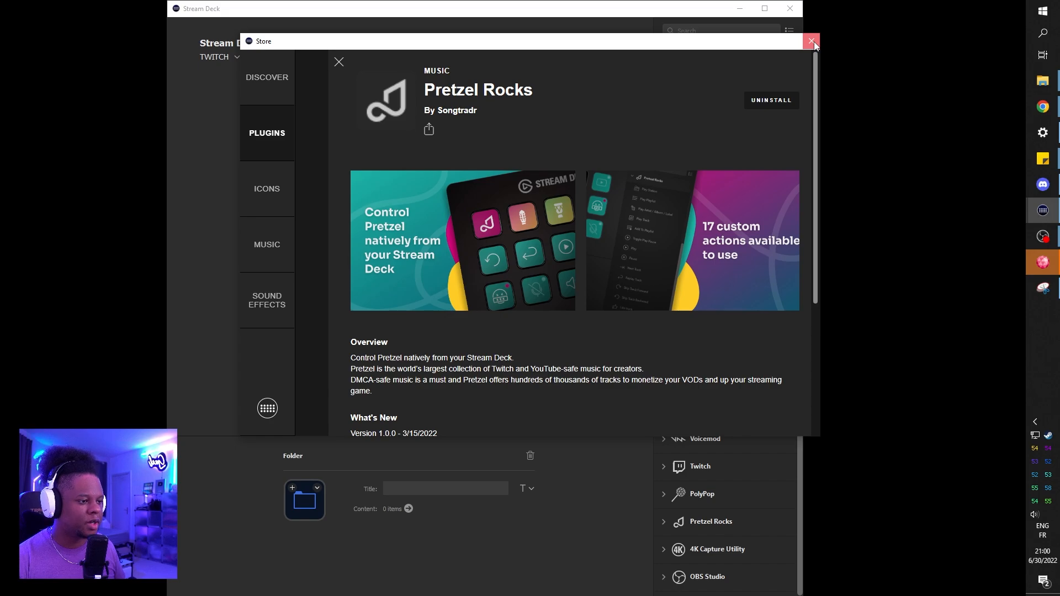
left_click(813, 43)
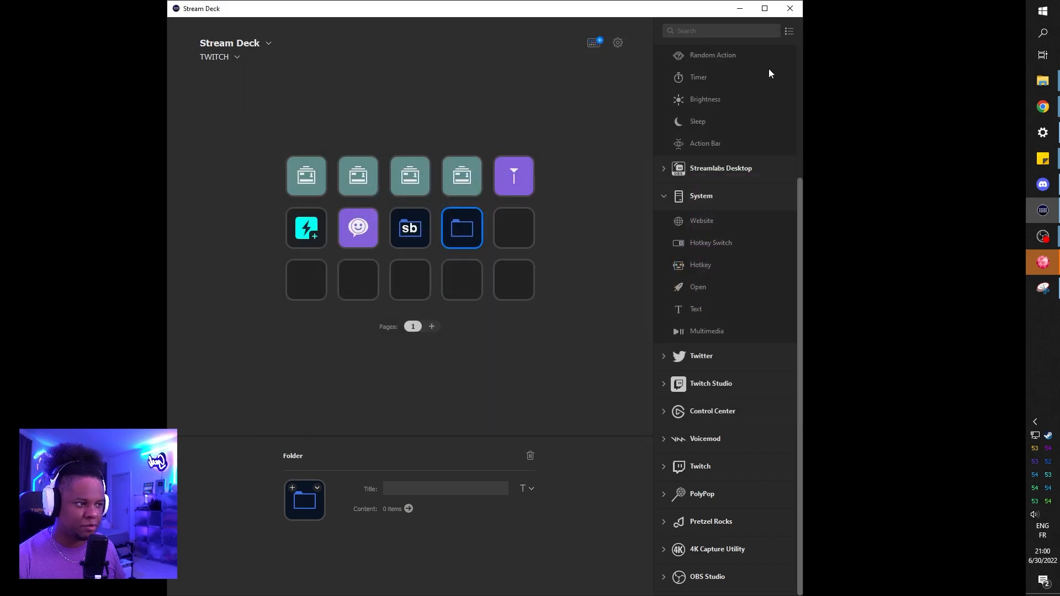
Step: Open the untitled folder and fill its first row with the Pretzel Rocks actions Play / Pause, Play Station, Skip Track Forward and Skip Track Backward
left_click(689, 201)
left_click(664, 363)
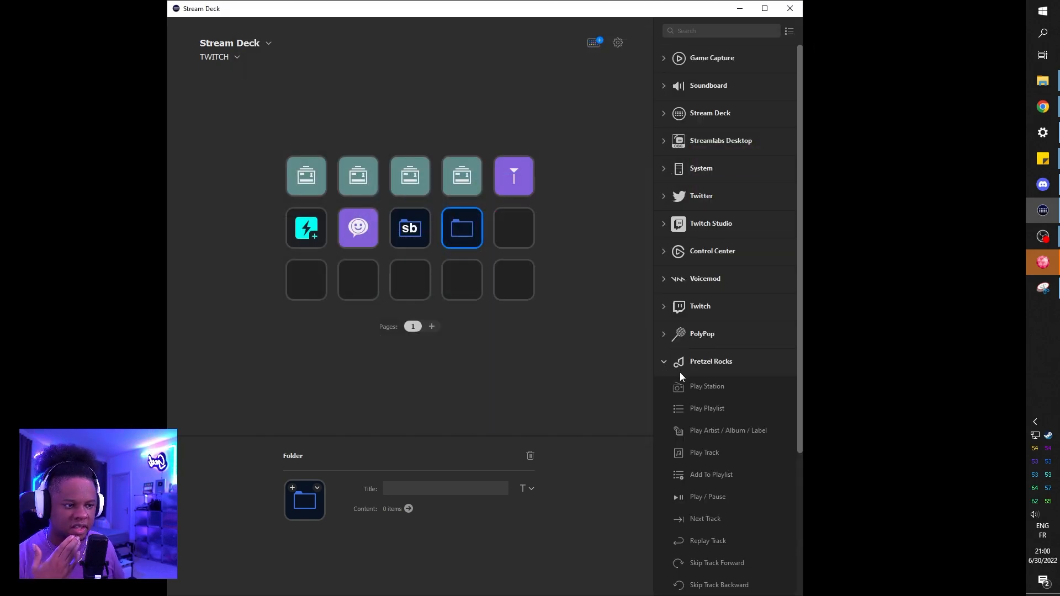
scroll(724, 414, "down", 4)
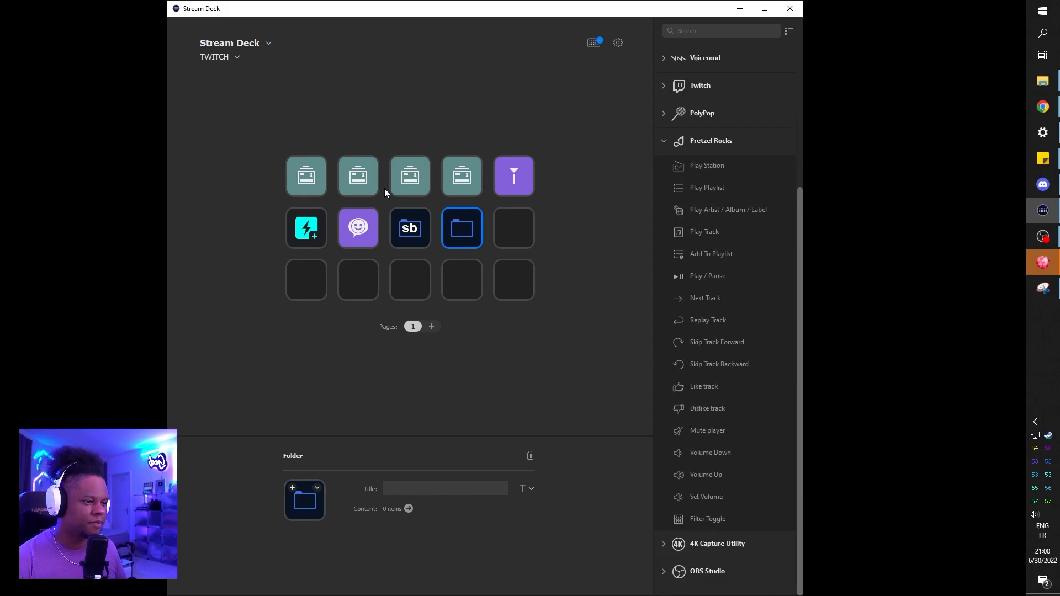
double_click(452, 234)
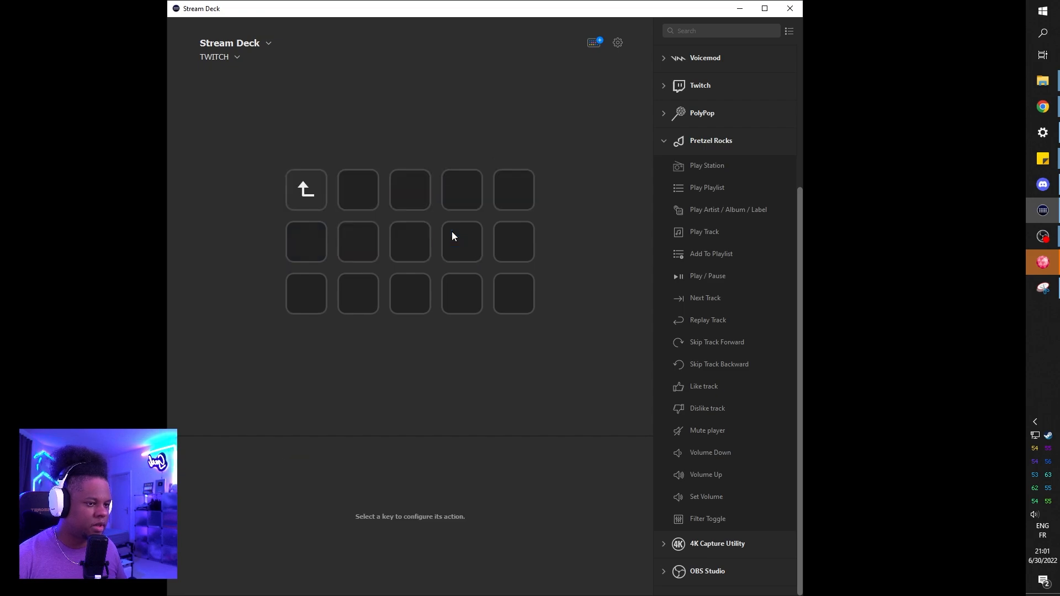
left_click_drag(708, 276, 358, 189)
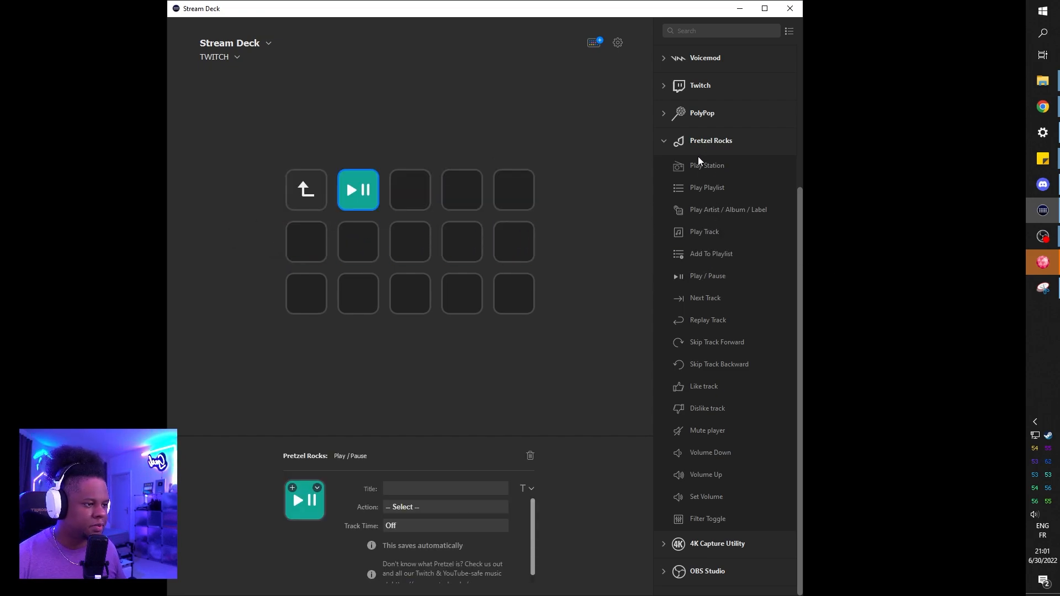
left_click_drag(716, 170, 410, 190)
left_click_drag(696, 347, 463, 190)
left_click_drag(714, 367, 522, 190)
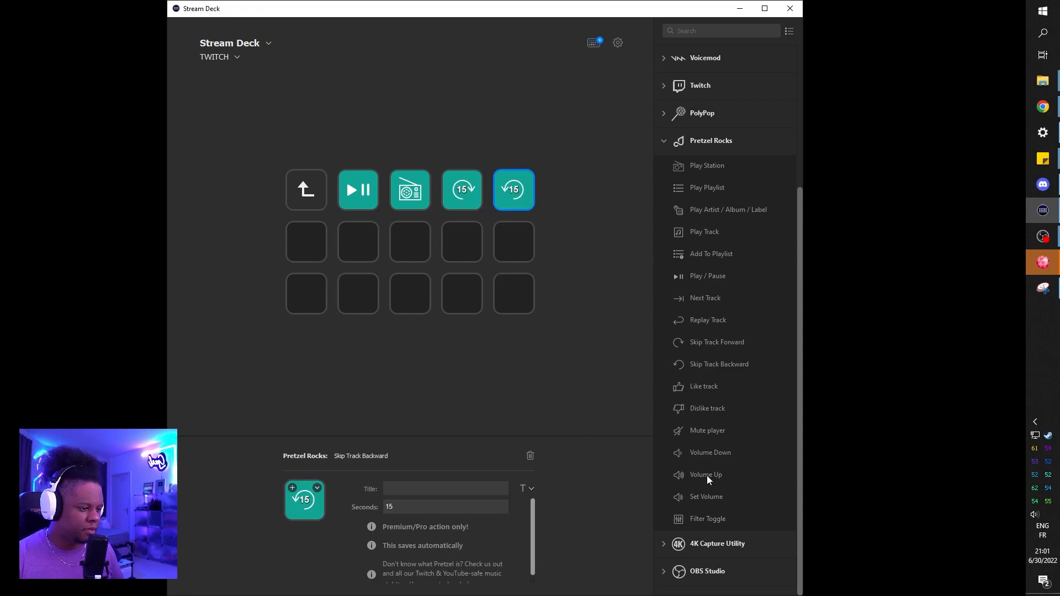
Step: Add Pretzel Rocks Volume Up and Volume Down to the last column, and Next Track and Replay Track to the second row's third and fourth keys
left_click_drag(709, 479, 514, 241)
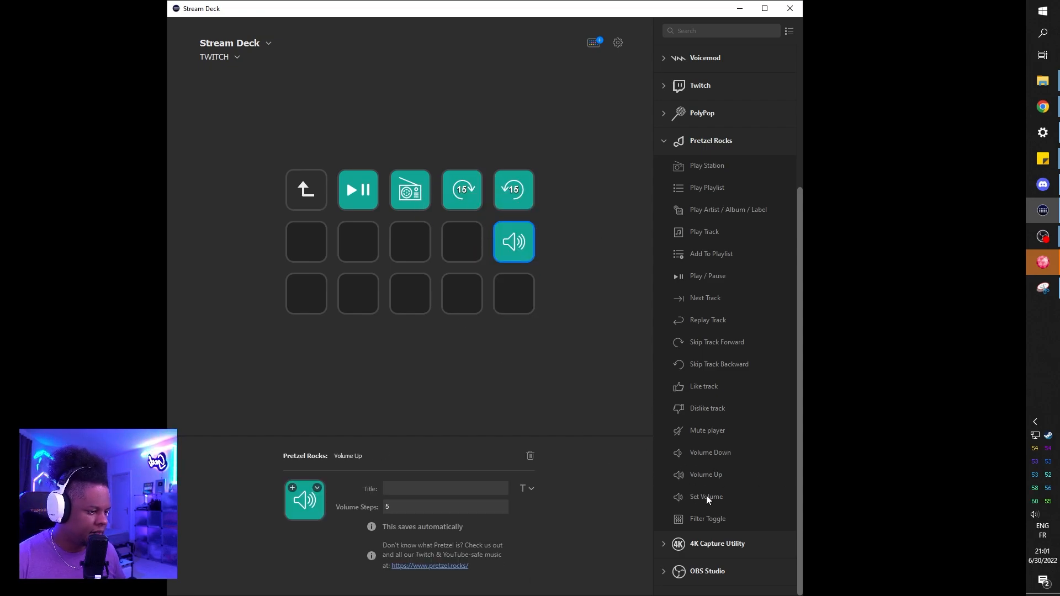
left_click_drag(705, 325, 459, 247)
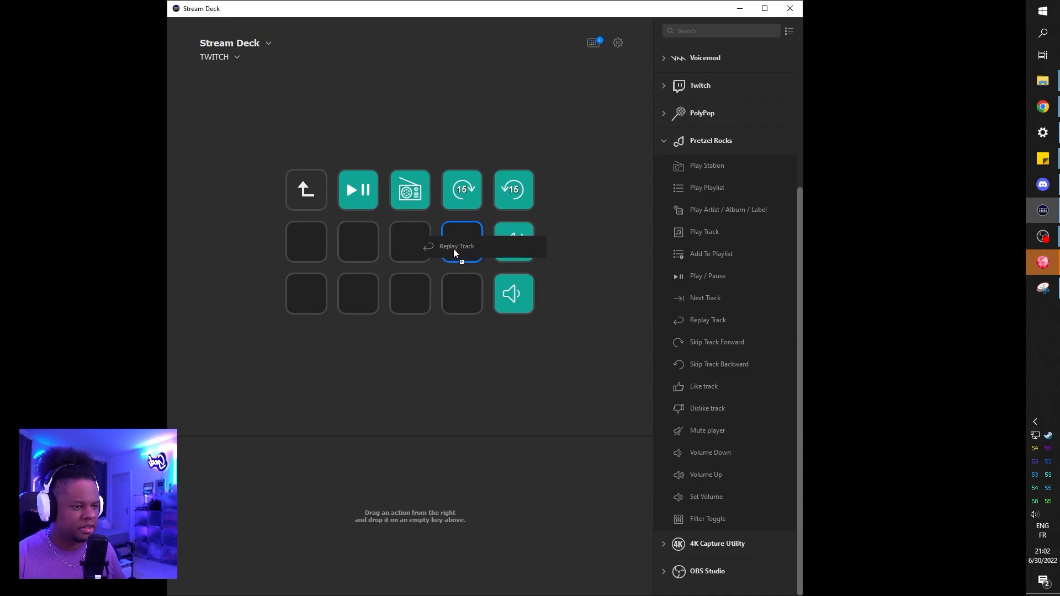
left_click_drag(713, 301, 410, 242)
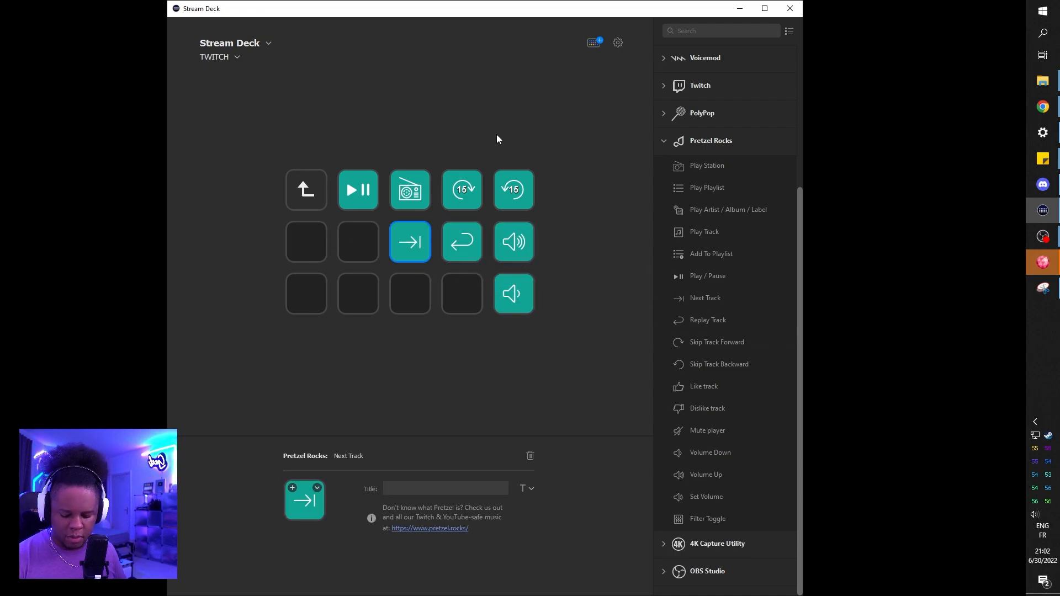
Step: Leave the Pretzel Rocks folder and title its key "music" in the second row of the TWITCH profile
left_click(319, 197)
left_click(462, 228)
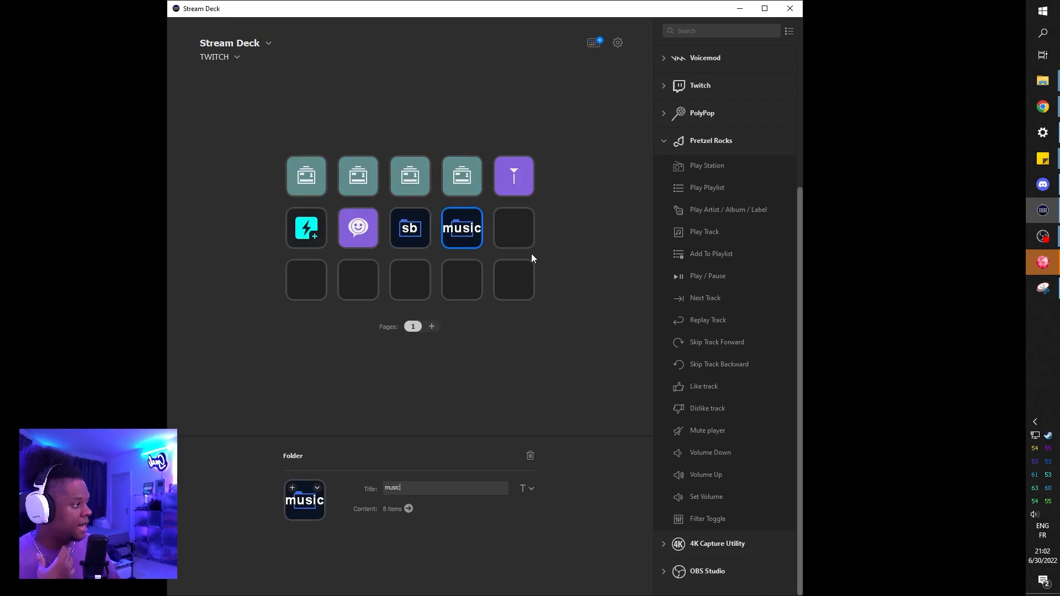
left_click(545, 252)
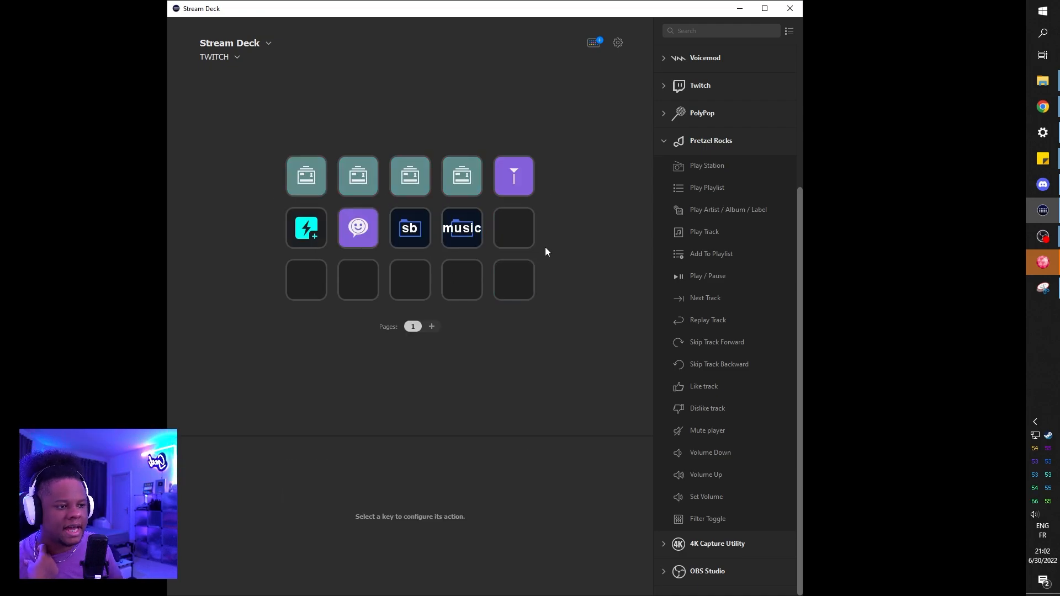
Step: View the keys of Profile 1 and the list of profiles, and return to the TWITCH profile
left_click(225, 60)
left_click(221, 83)
left_click(230, 59)
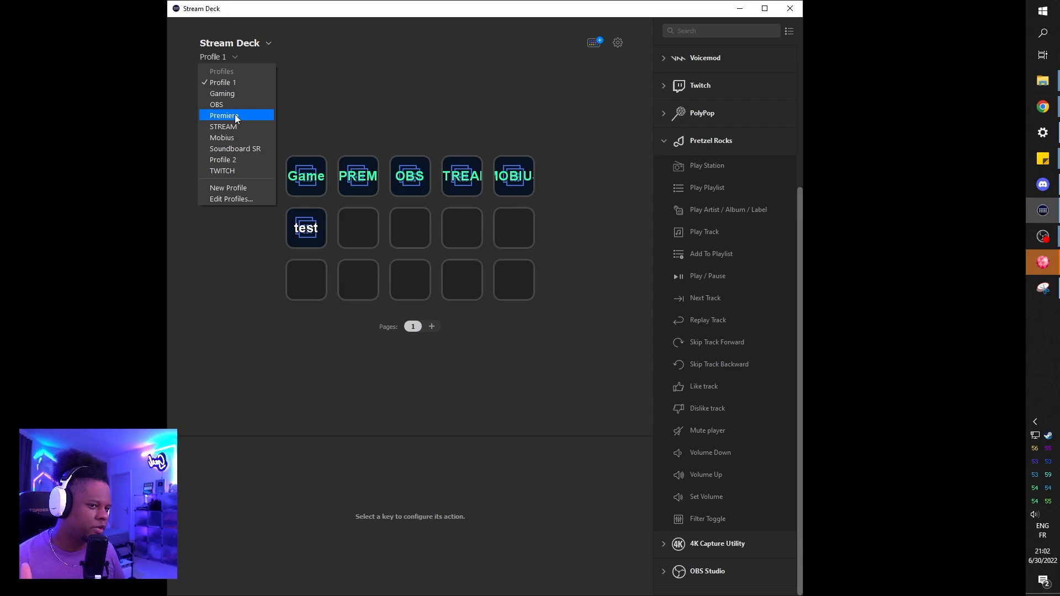
left_click(222, 171)
Step: Add a Switch Profile action to the second row's last key and set its target to Profile 1
left_click(508, 236)
scroll(737, 228, "up", 8)
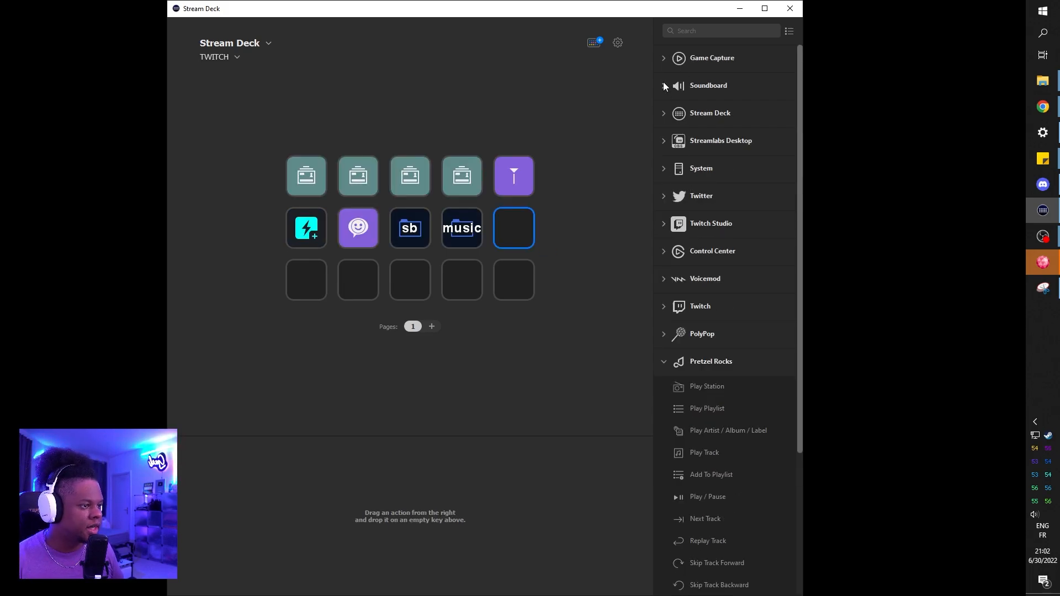
left_click(663, 113)
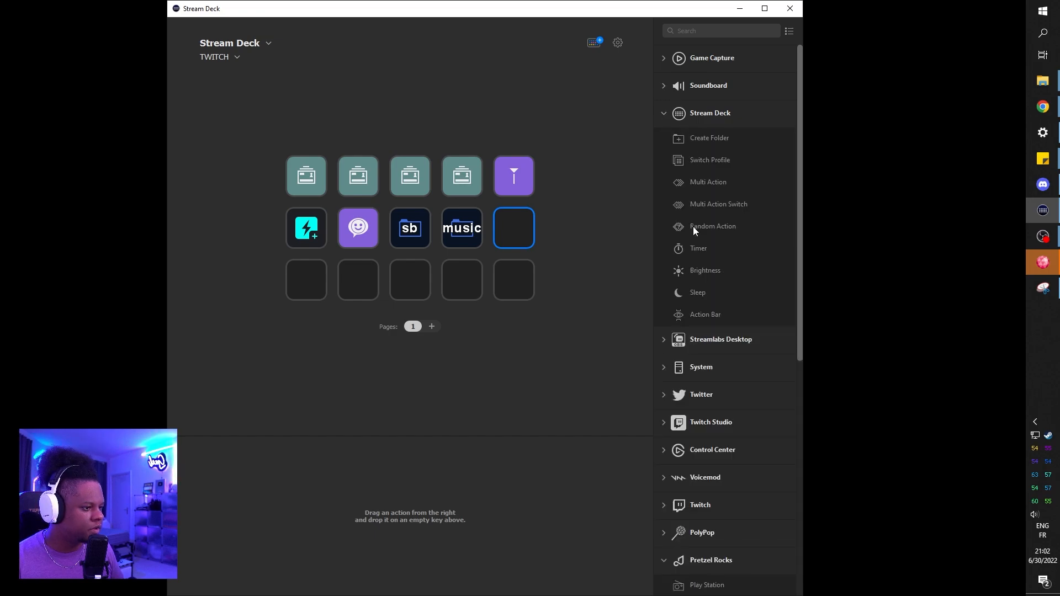
left_click_drag(687, 166, 514, 228)
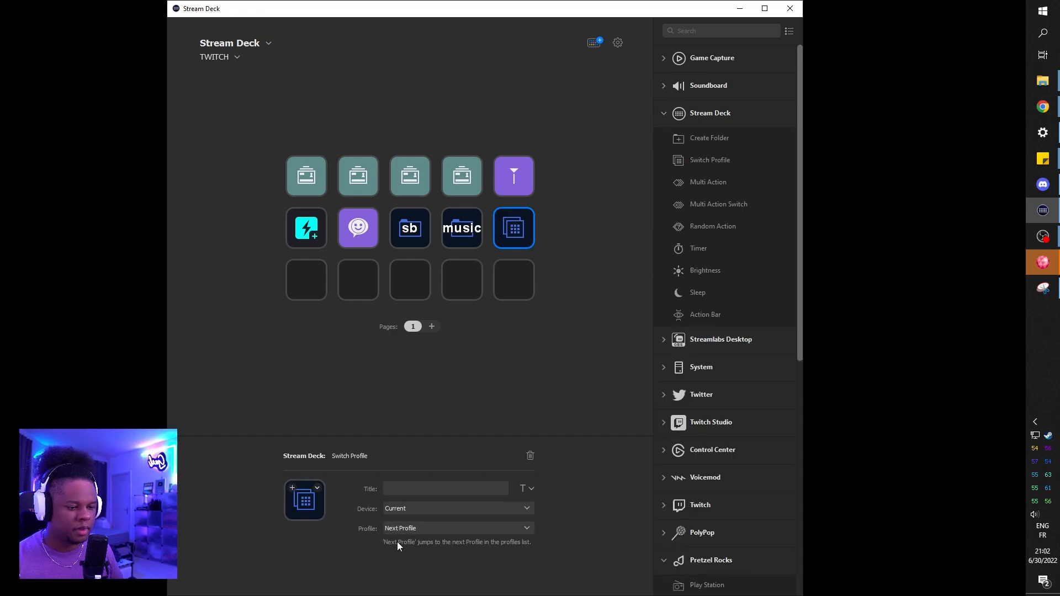
left_click(524, 528)
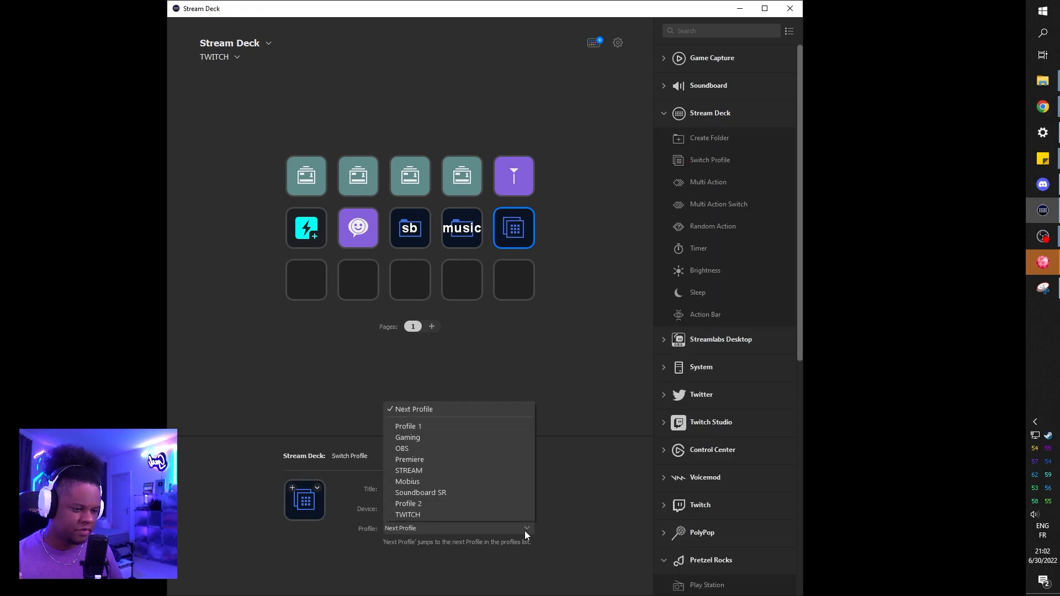
left_click(436, 427)
Step: Title the Switch Profile key "<---" and deselect it
left_click(406, 488)
type("<")
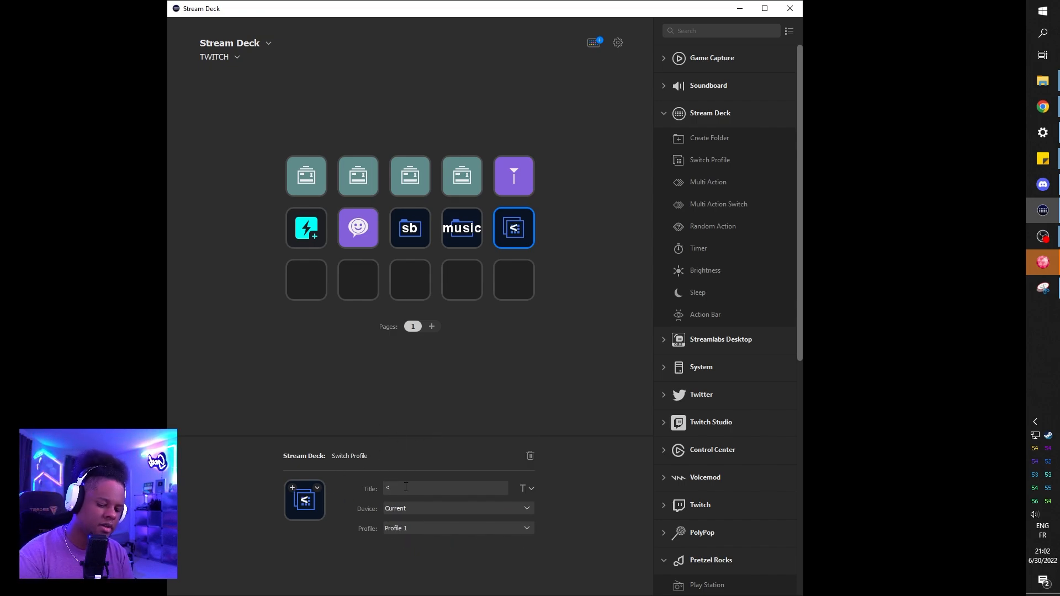
type("---")
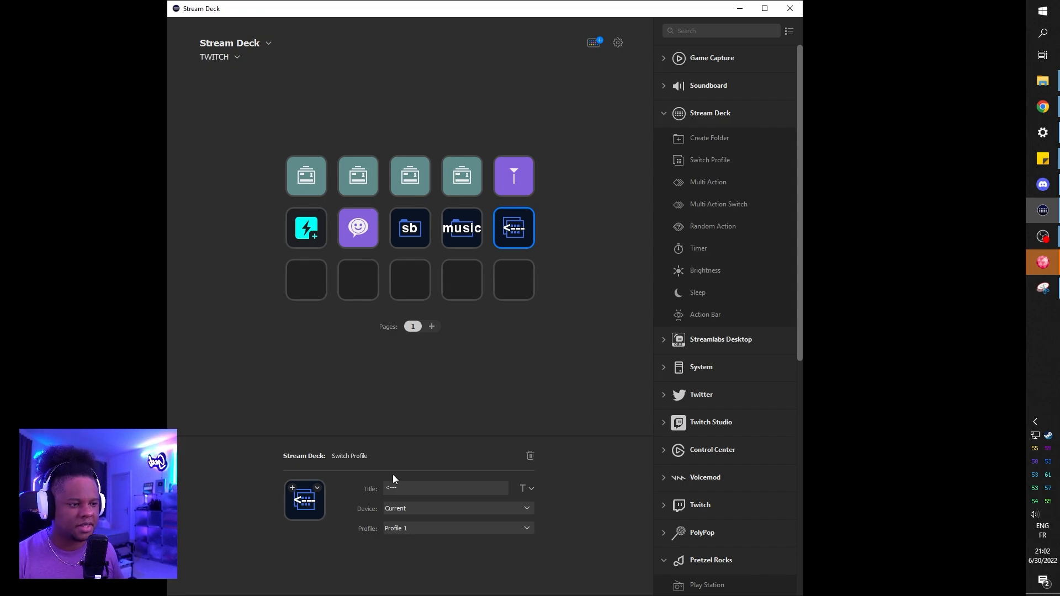
left_click(294, 375)
Step: Add an OBS Studio Audio Mixer action to the third row's first key with Mic/Aux as its source
left_click(317, 279)
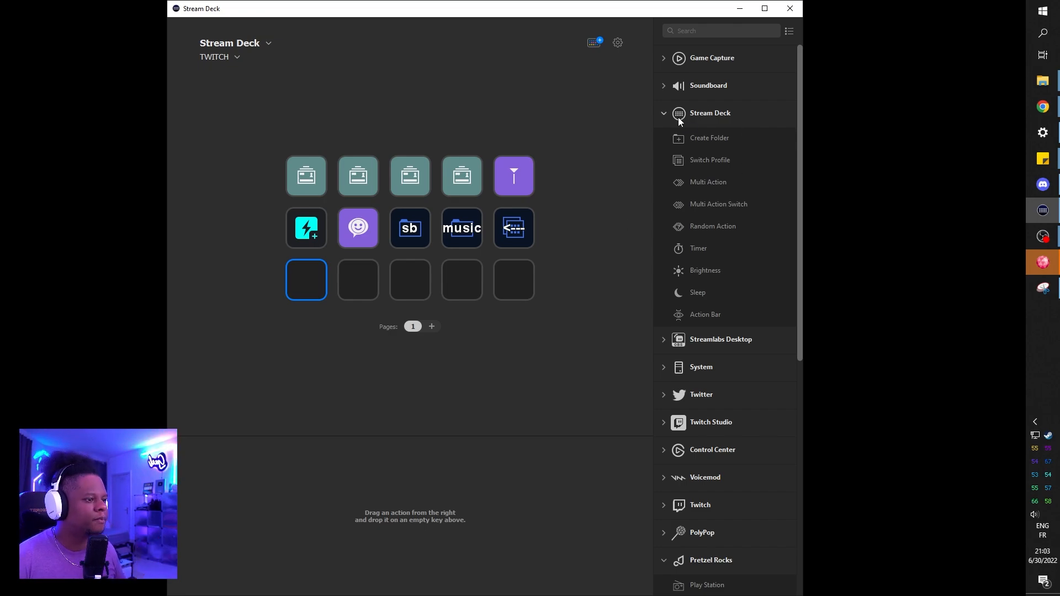
left_click(663, 112)
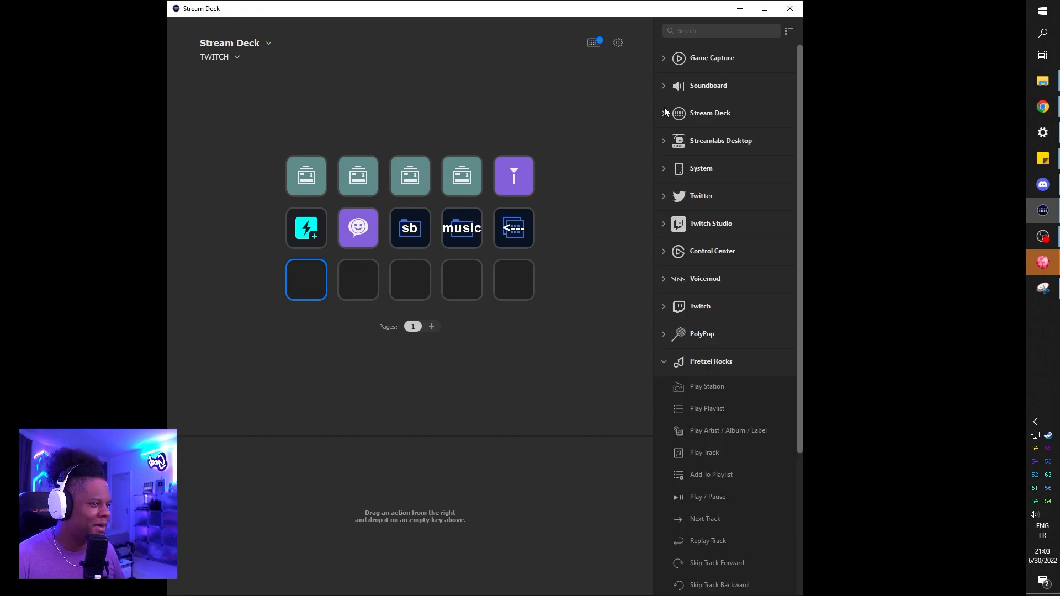
left_click(663, 363)
left_click(664, 418)
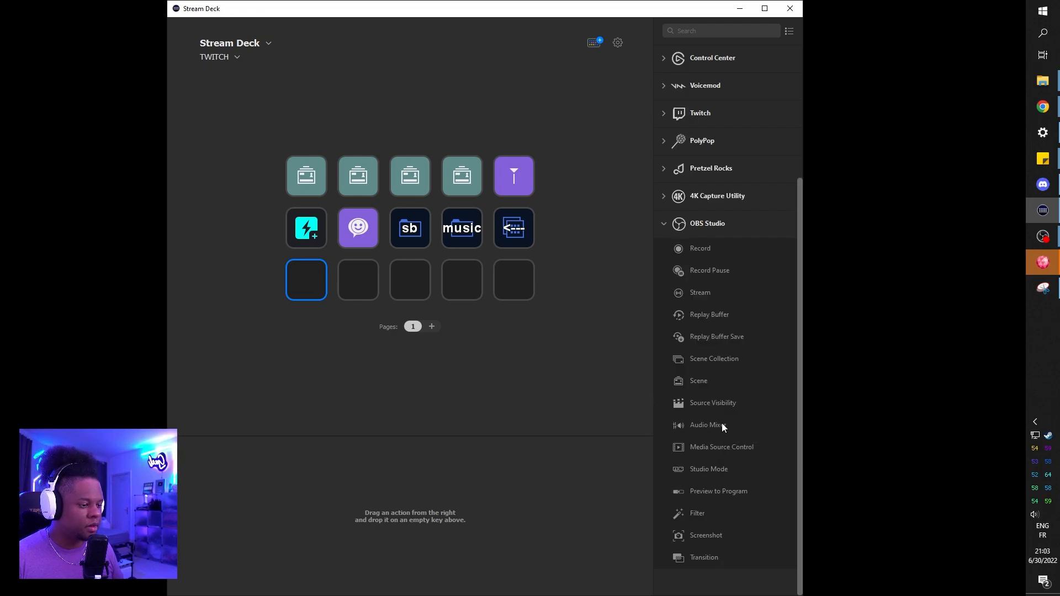
left_click_drag(721, 423, 309, 279)
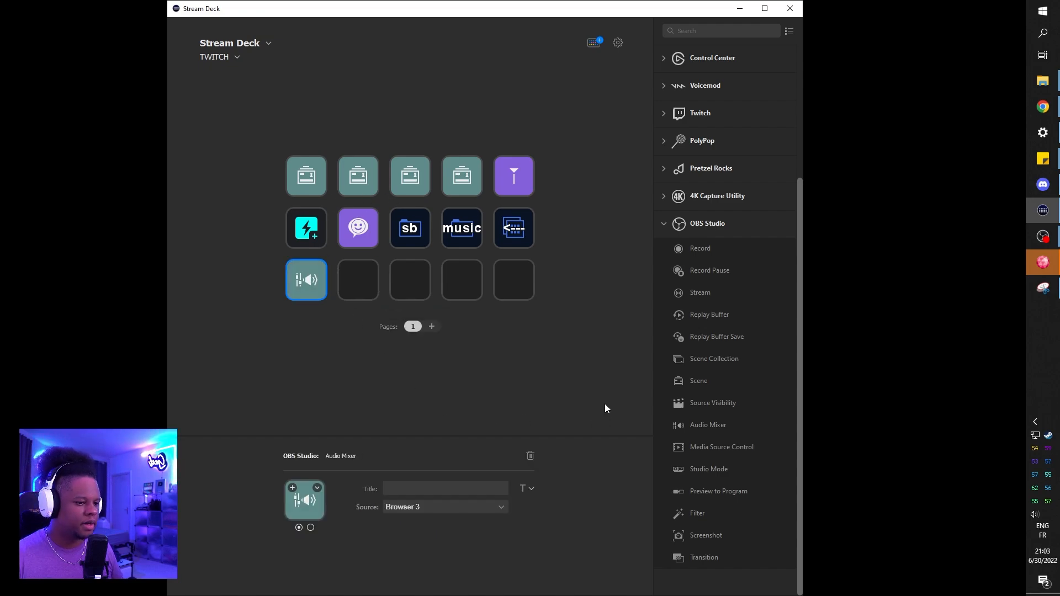
left_click(502, 507)
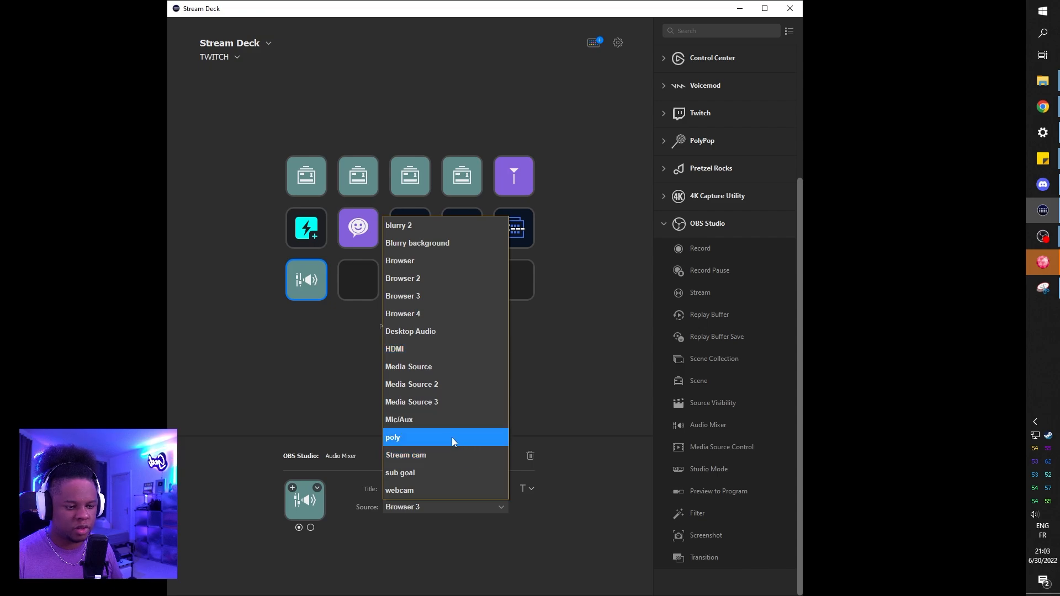
left_click(438, 418)
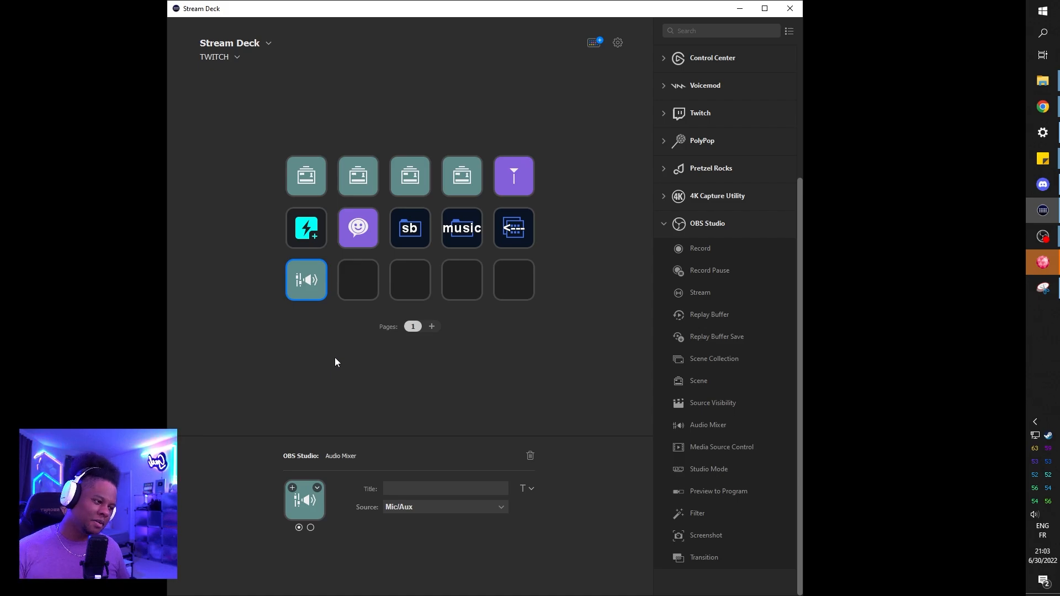
Step: Preview the OBS windows, look at the button icons in the png folder in File Explorer, and return to Stream Deck
left_click(1043, 236)
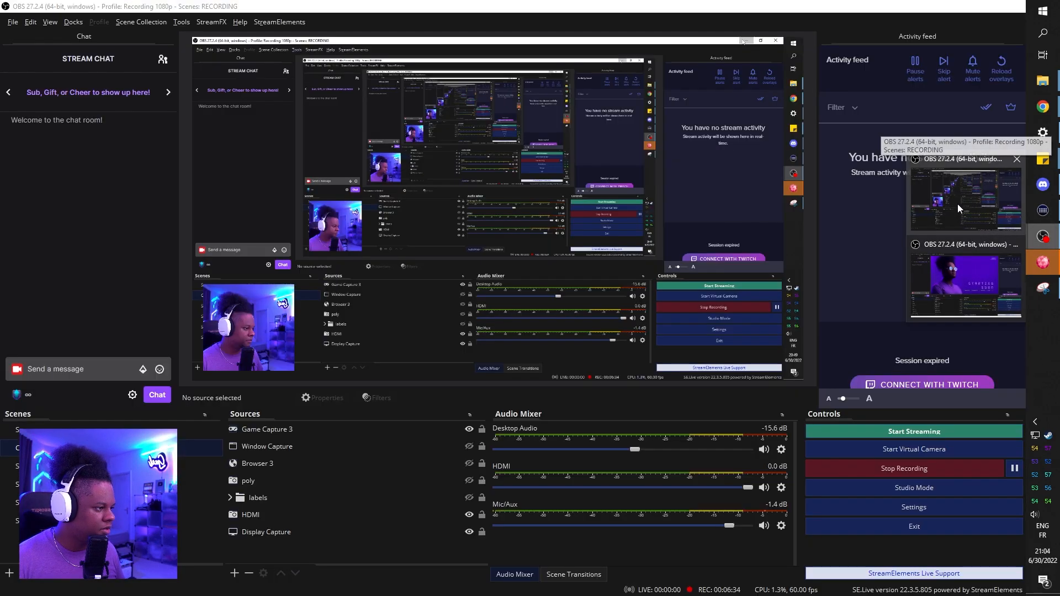
left_click(294, 377)
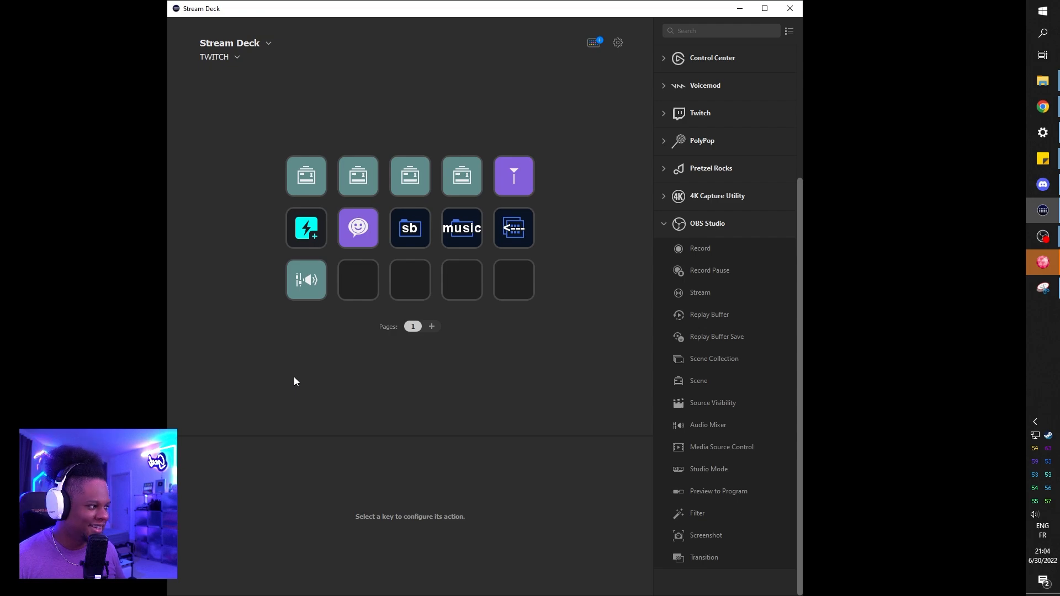
left_click(1041, 82)
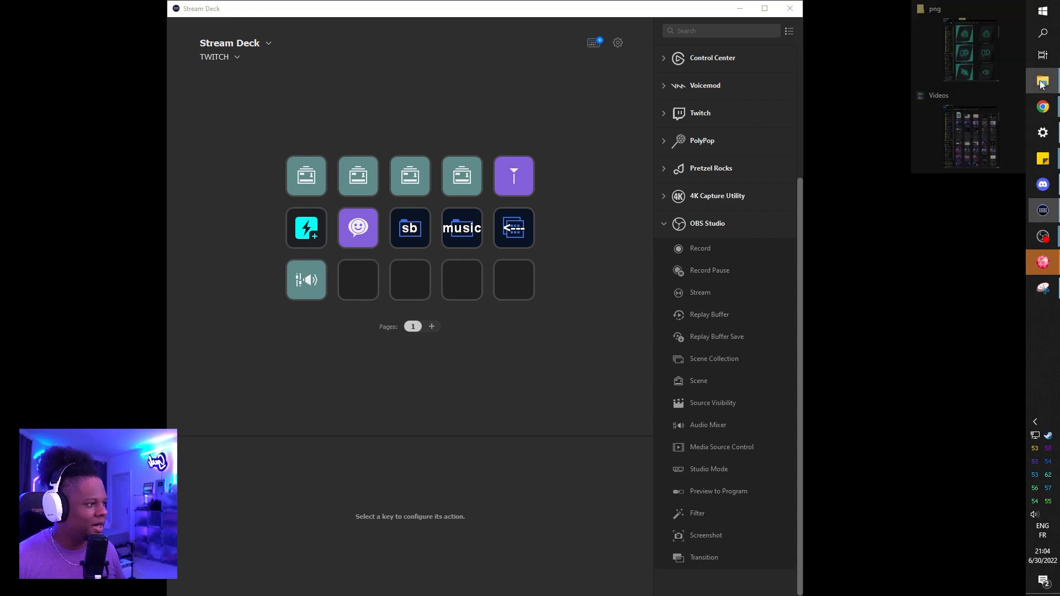
left_click(977, 58)
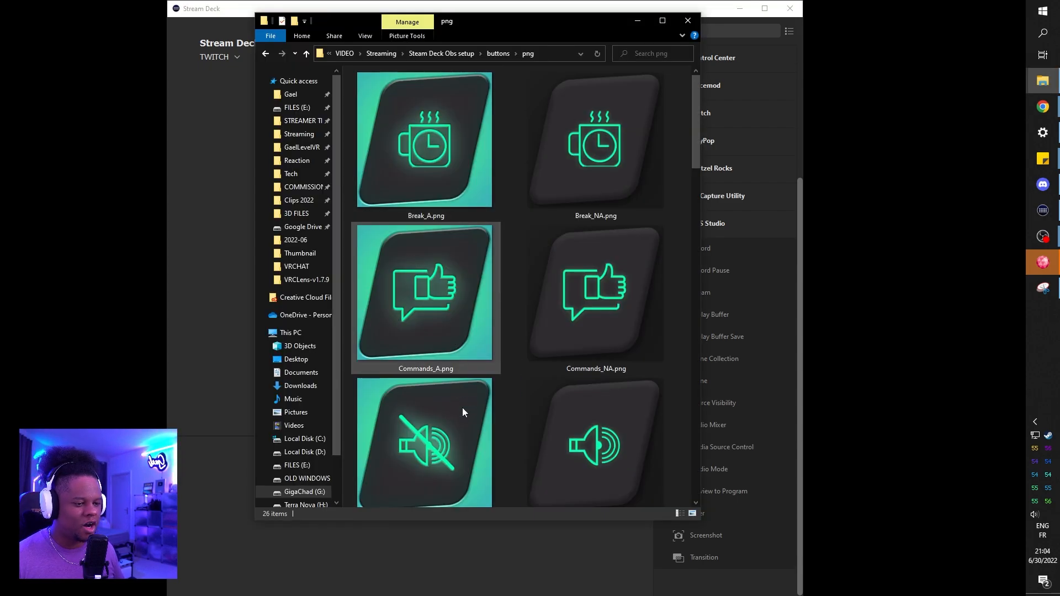
left_click(704, 288)
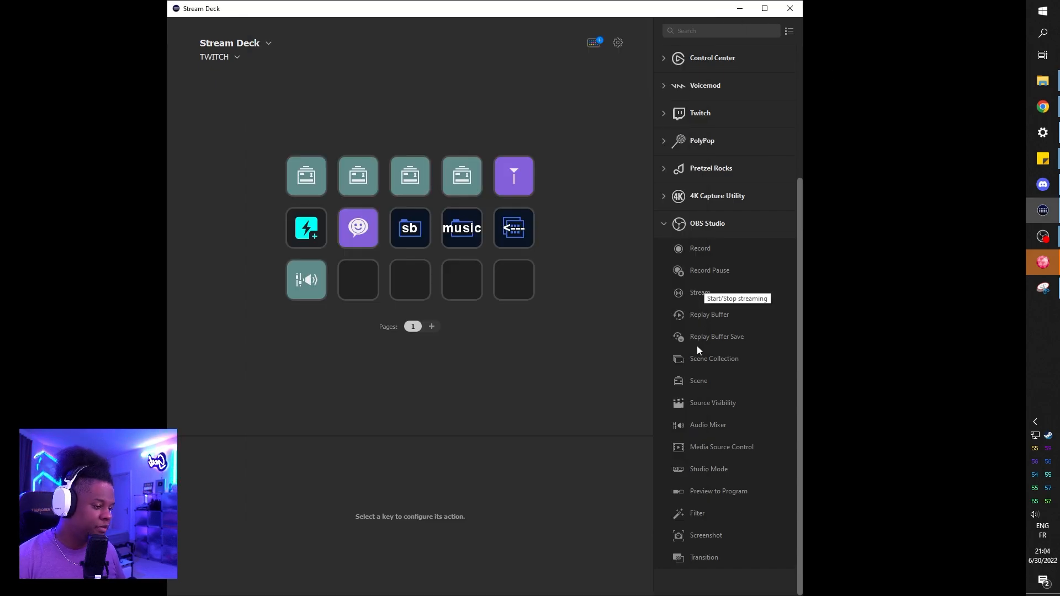
Step: Add a second OBS Studio Audio Mixer action to the third row's second key with Desktop Audio as its source
left_click_drag(697, 426, 361, 272)
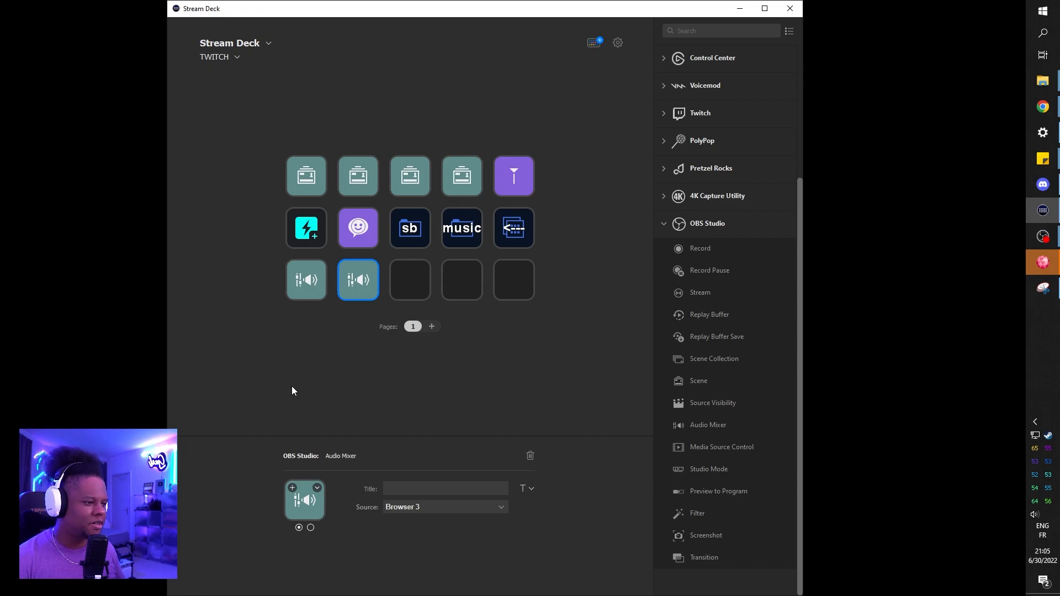
left_click(487, 507)
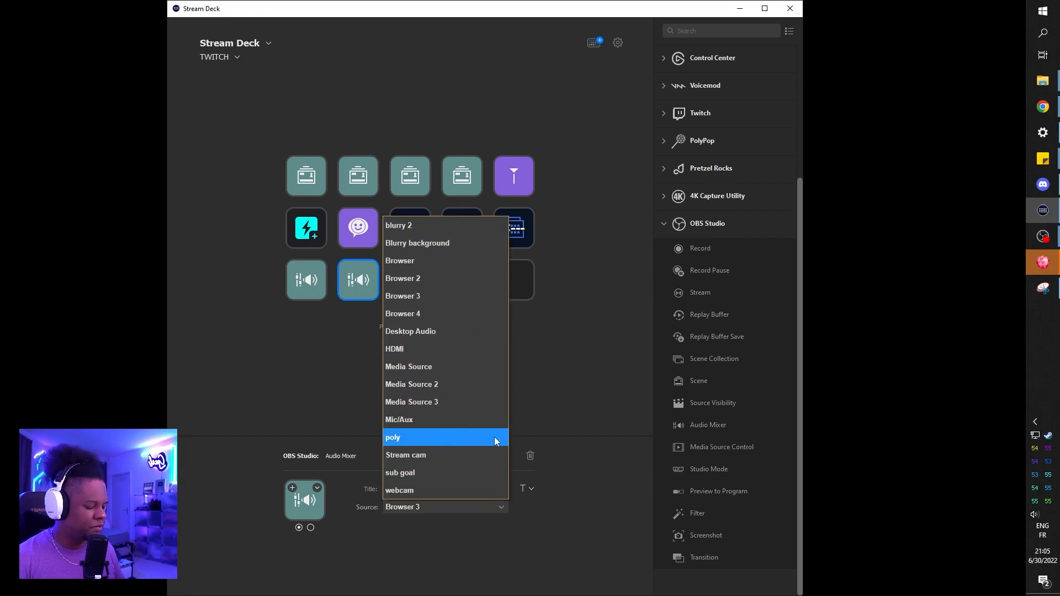
left_click(427, 332)
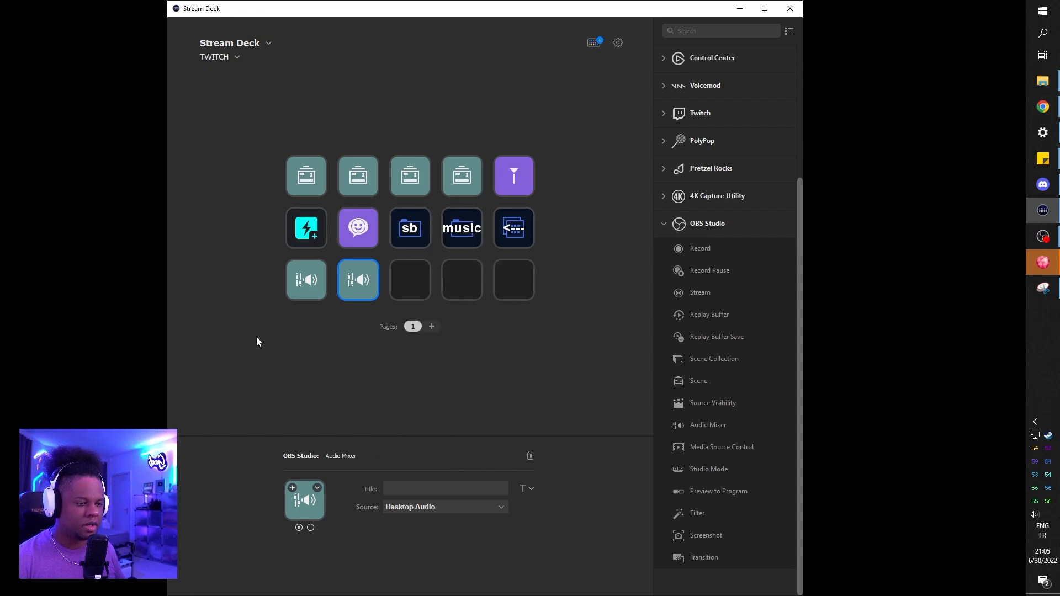
left_click(361, 316)
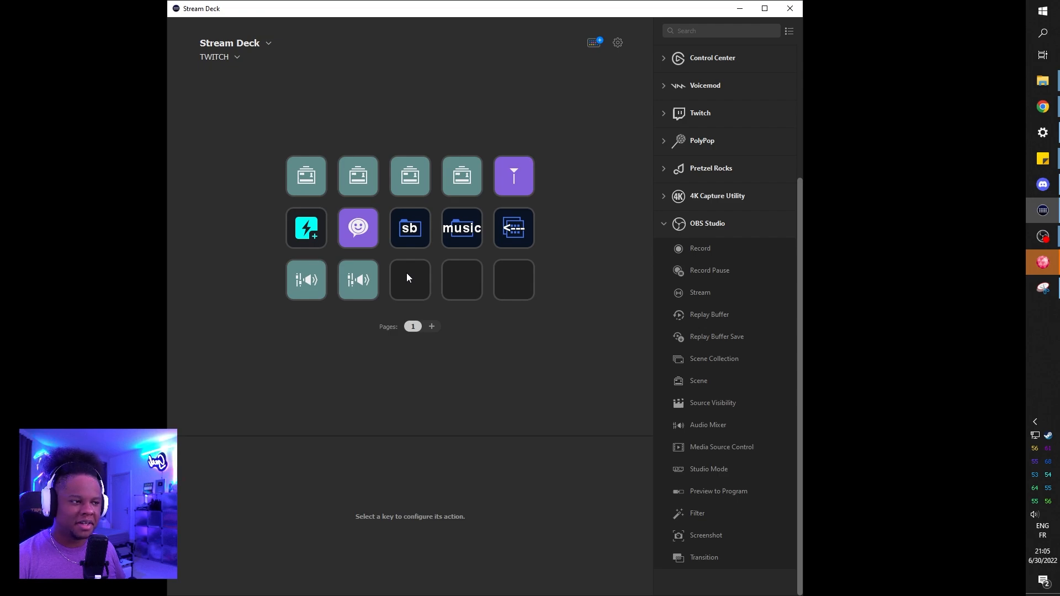
Step: Add a Twitch Sub Chat action to the third row's third key and an OBS Studio Filter action to its last key
left_click(661, 114)
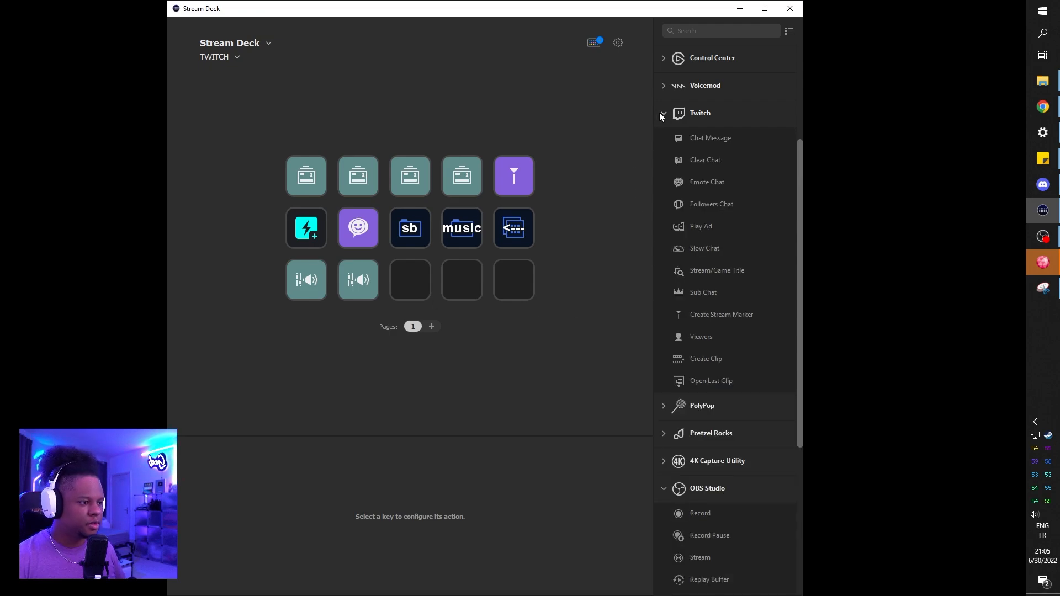
left_click_drag(702, 294, 401, 281)
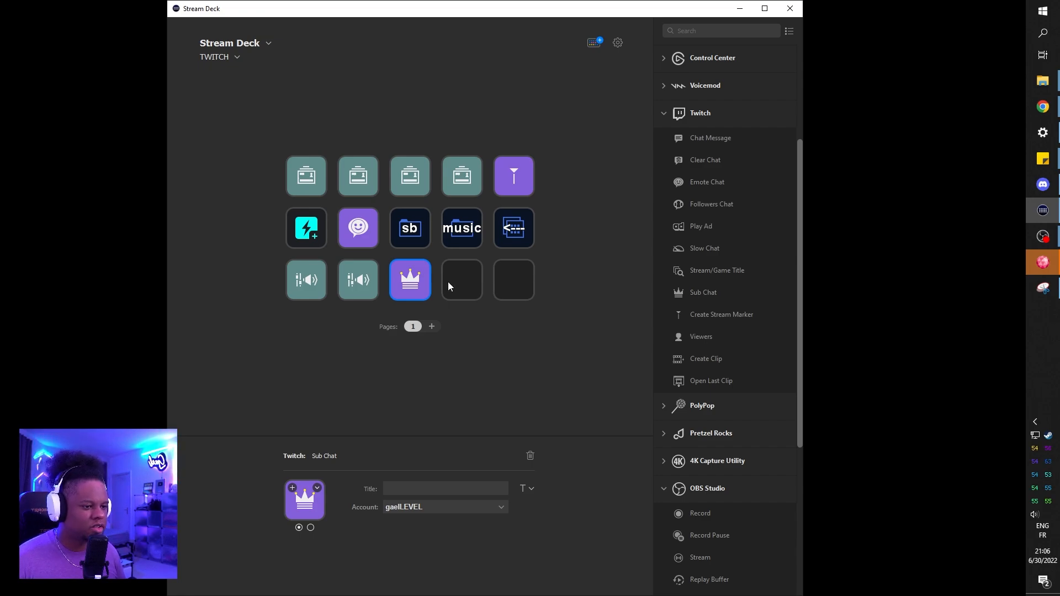
left_click(514, 276)
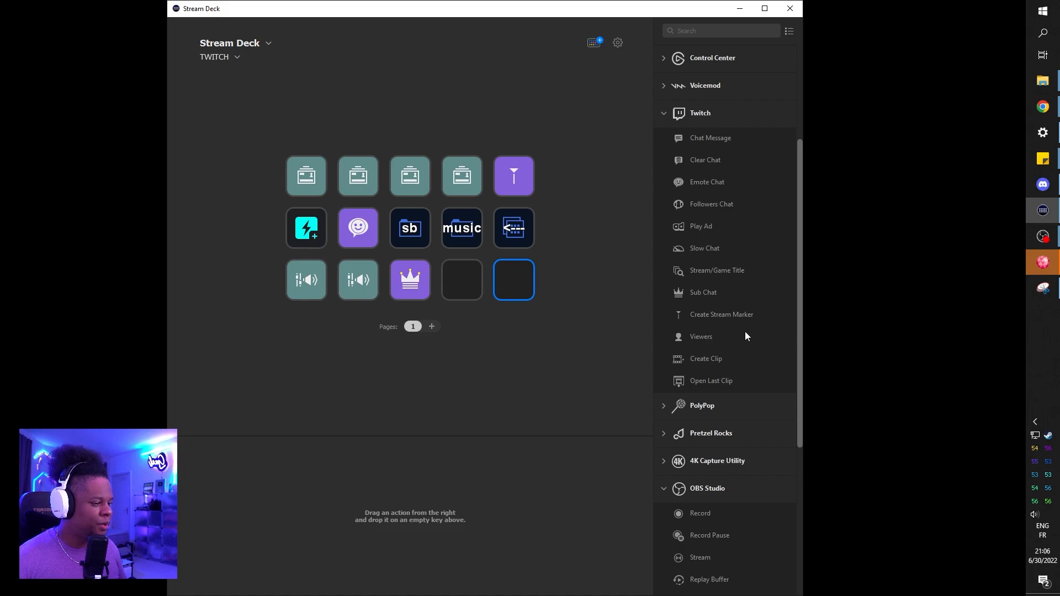
scroll(745, 335, "down", 5)
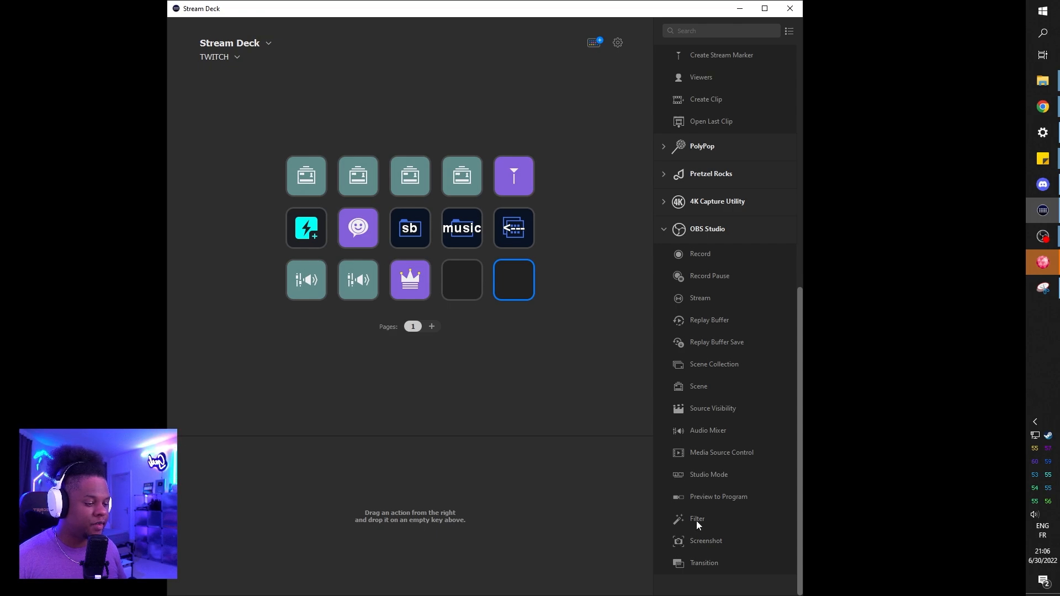
left_click_drag(696, 521, 515, 284)
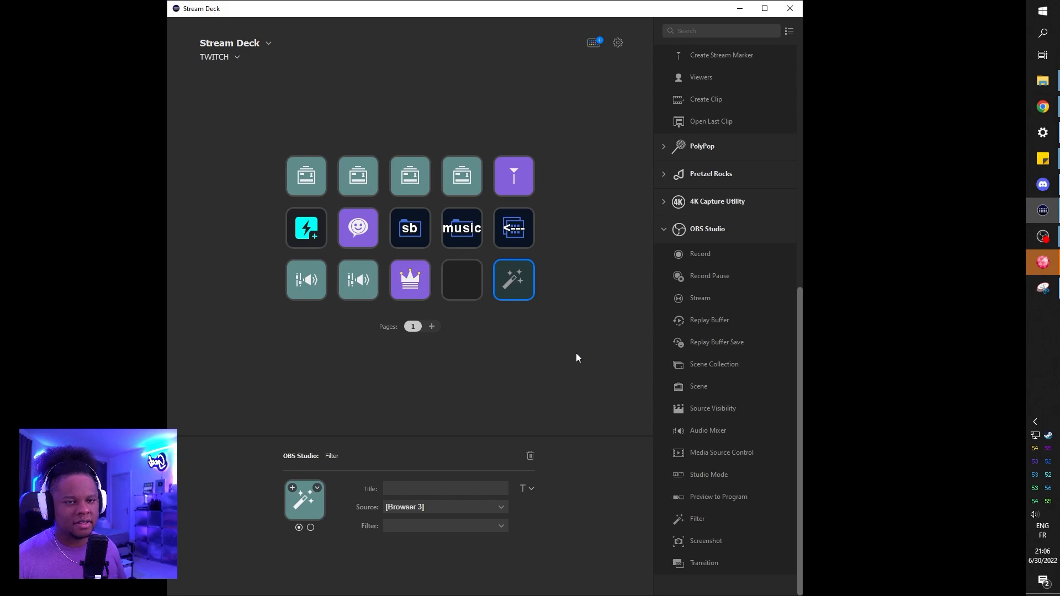
Step: Add a Multi Action Switch to the third row's fourth key and place a System Website action in its first action list
left_click(461, 280)
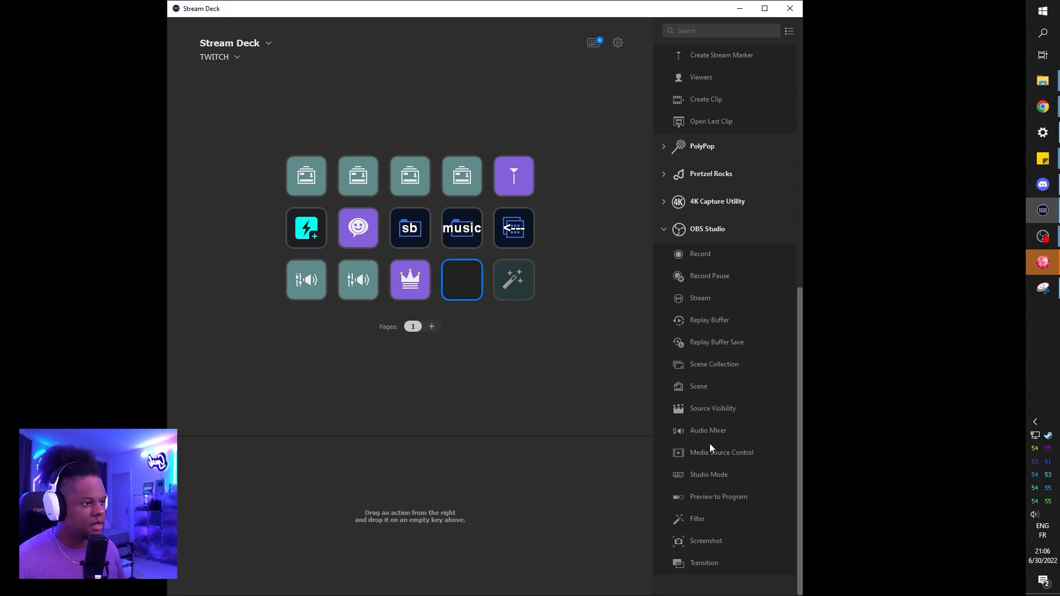
scroll(701, 450, "up", 8)
left_click(656, 306)
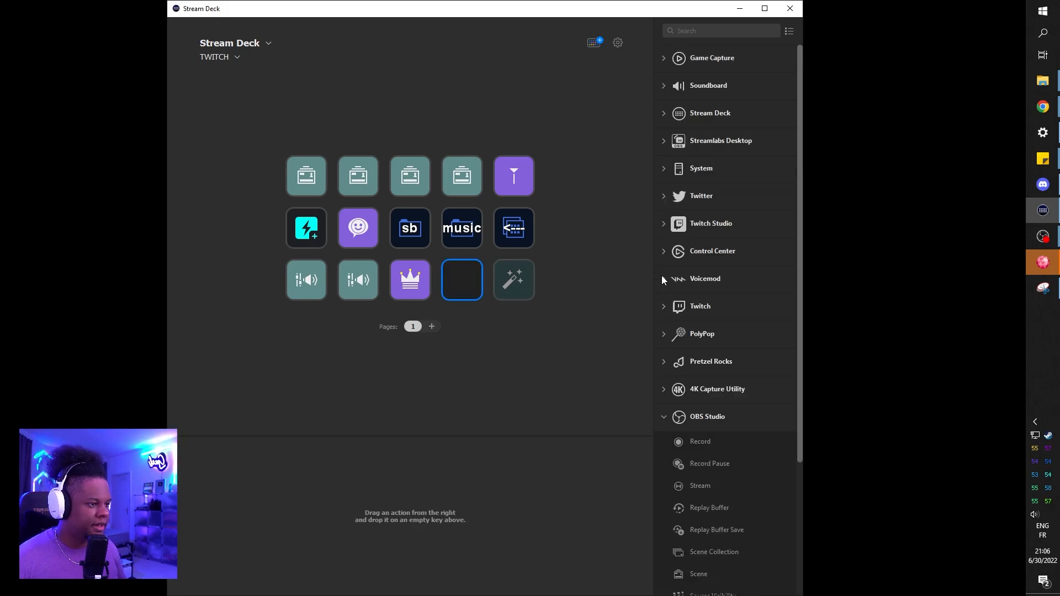
left_click(663, 113)
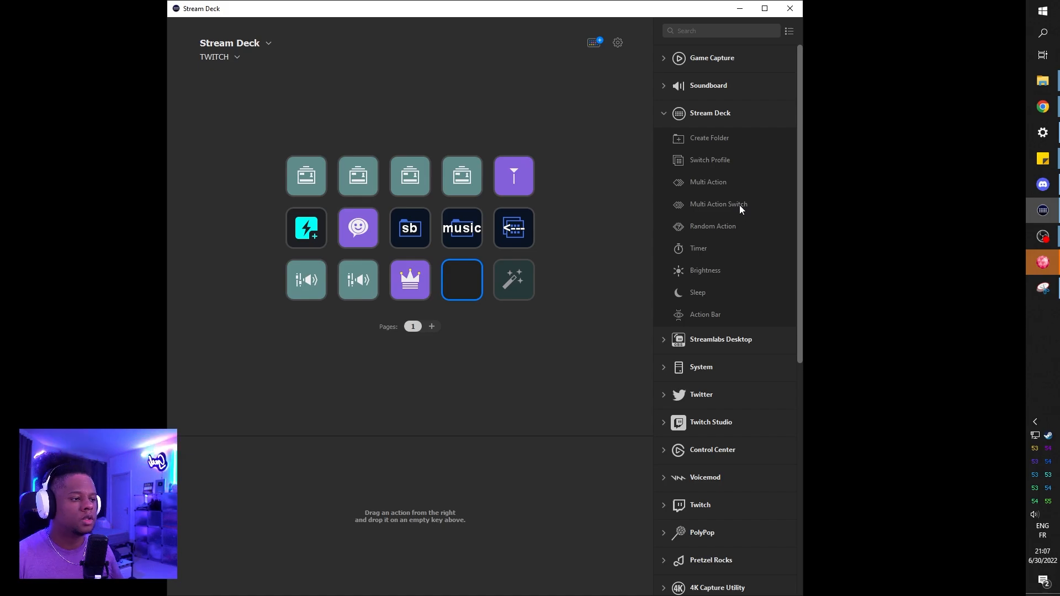
left_click_drag(737, 203, 468, 285)
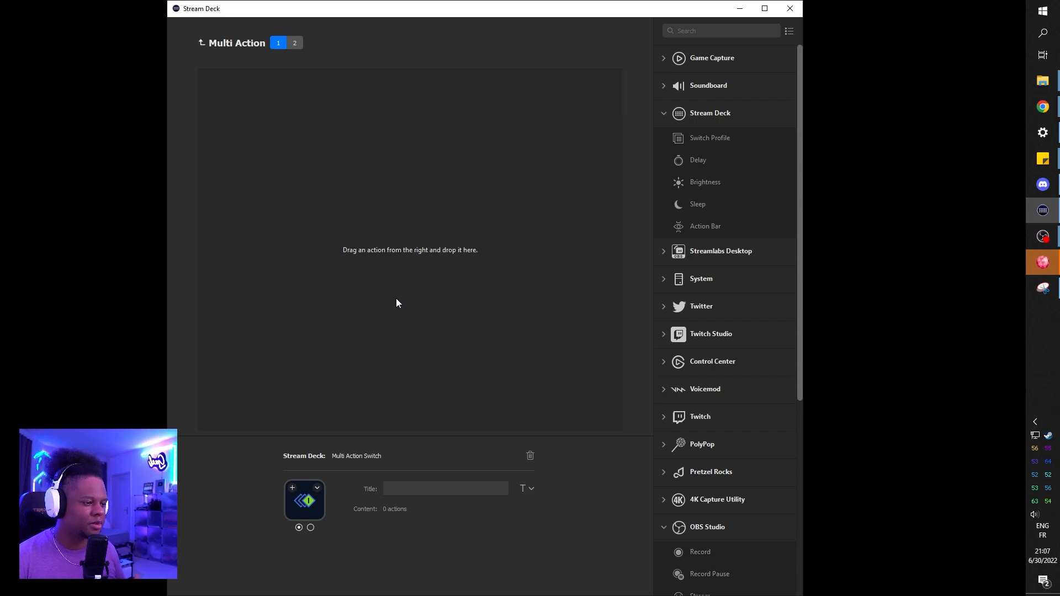
left_click(664, 280)
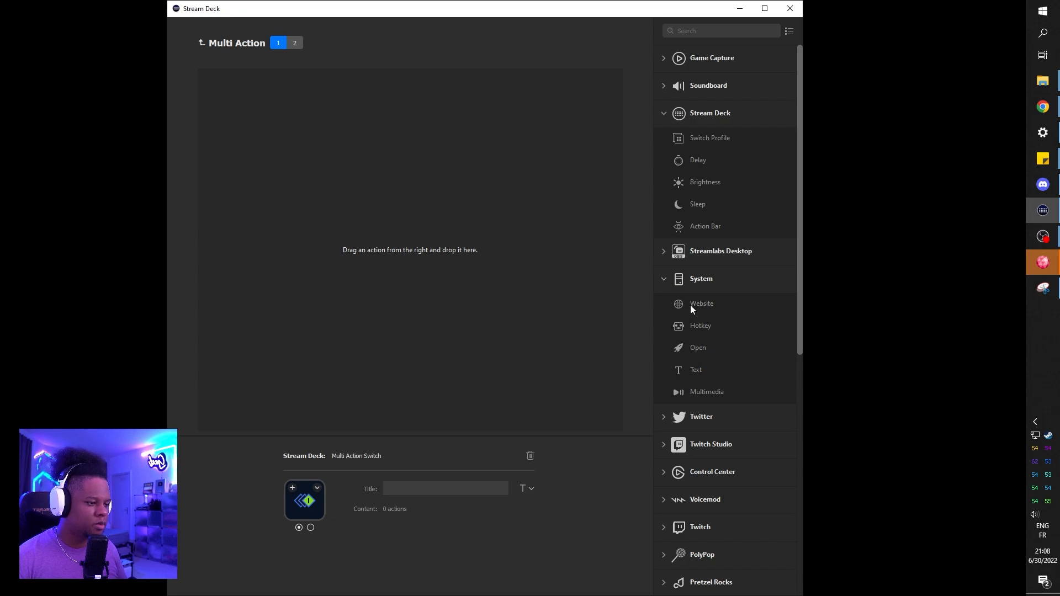
left_click_drag(709, 304, 283, 129)
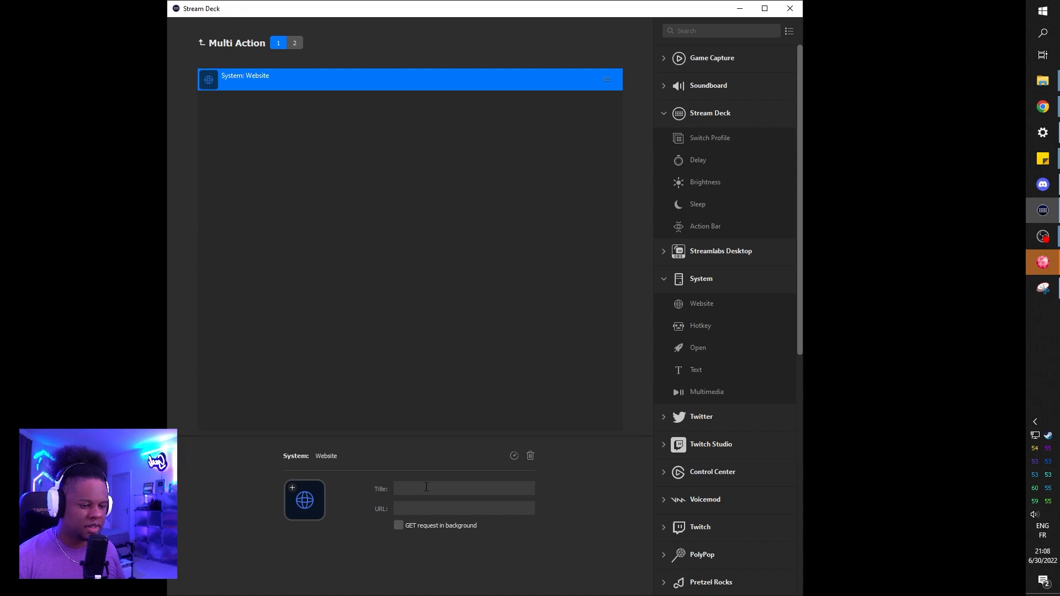
Step: Title the Website action in the first action list "dashboard"
type("da")
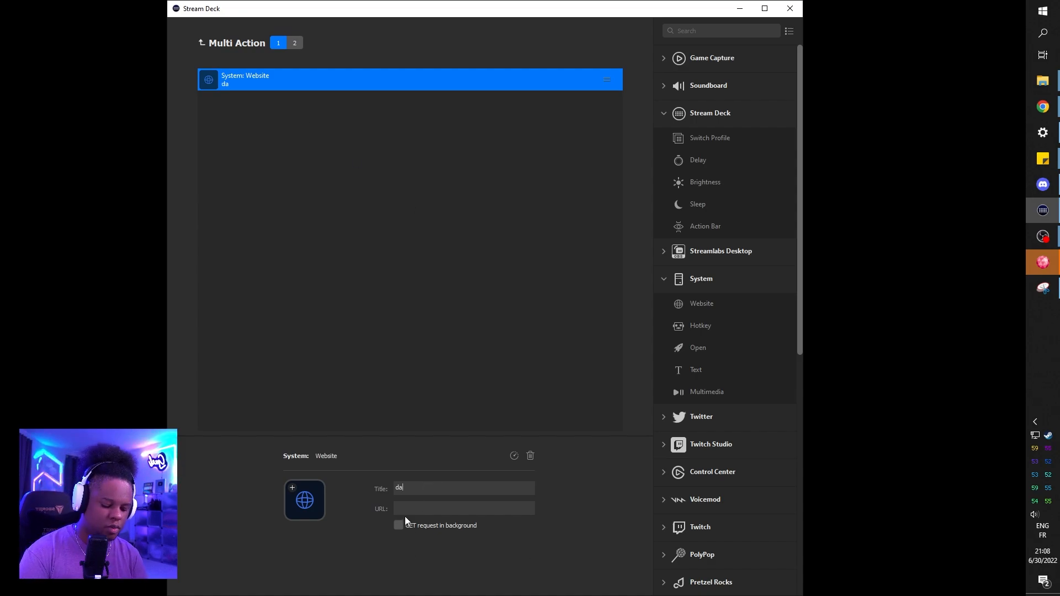
type("shboard")
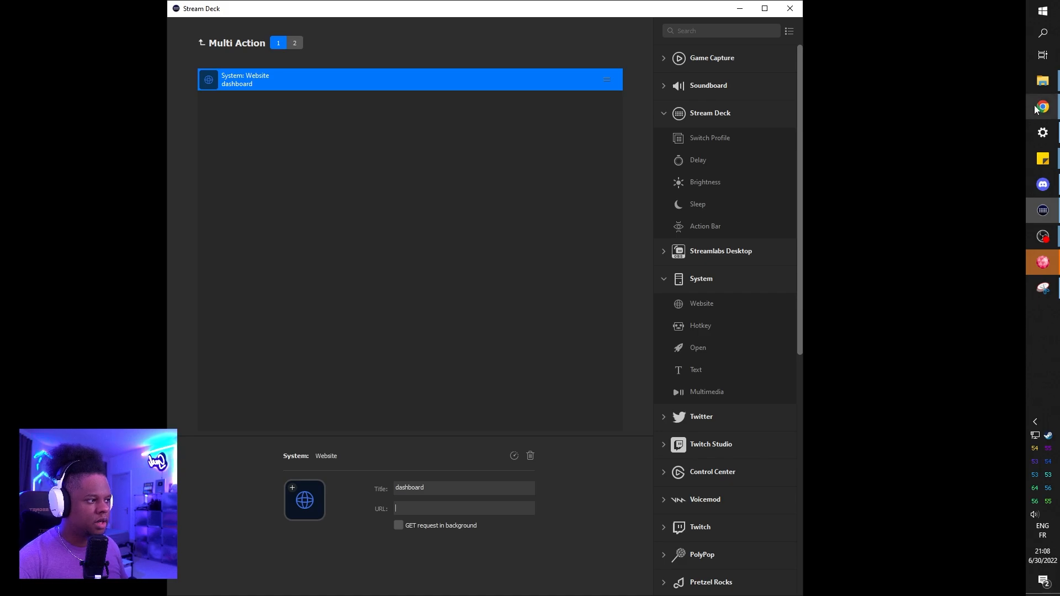
Step: Copy the Twitch Stream Manager page's address from Chrome and paste it as the dashboard action's URL in Stream Deck
mouse_move(1041, 110)
left_click(976, 162)
left_click(148, 9)
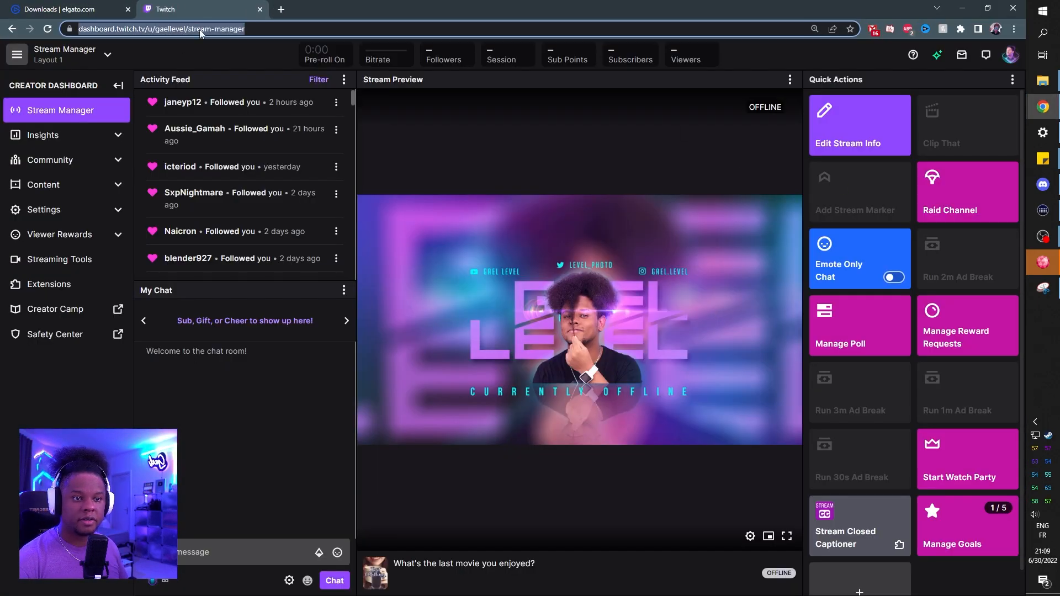
left_click(202, 29)
key("ctrl+c")
left_click(1043, 210)
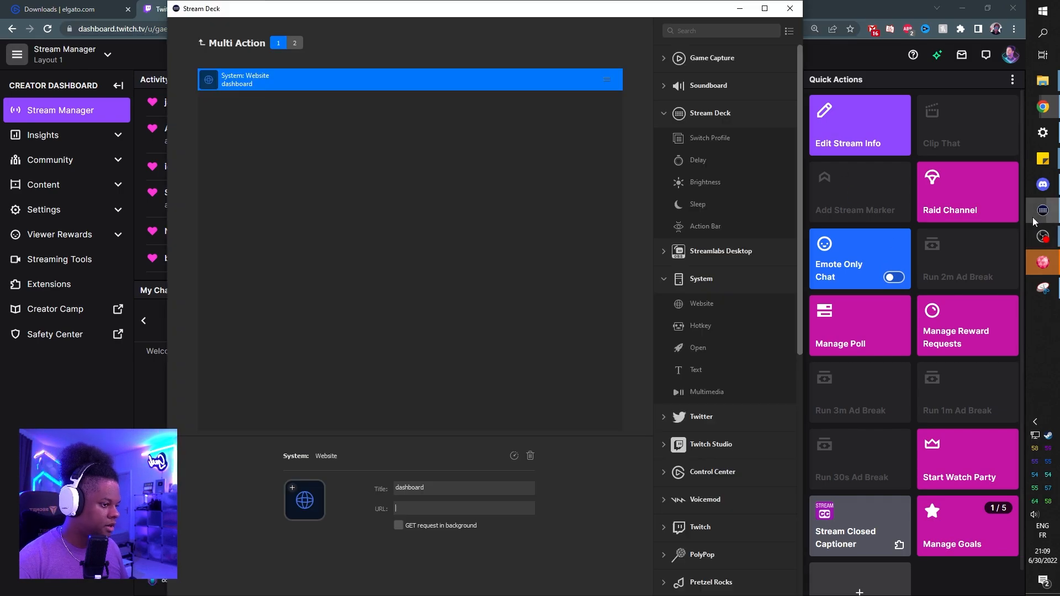
left_click(436, 504)
key("ctrl+v")
left_click(304, 282)
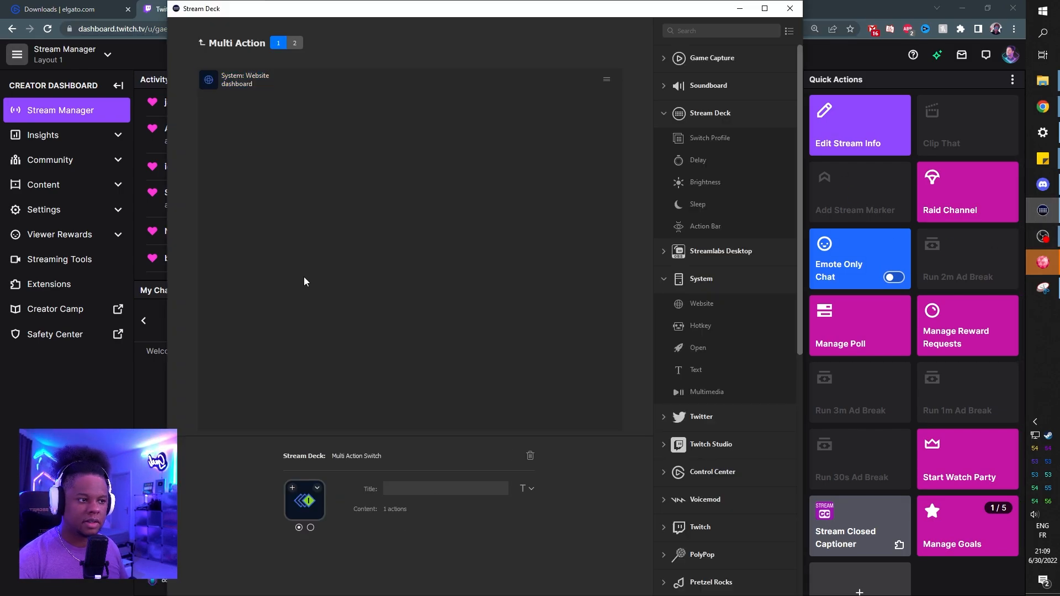
Step: Switch to the Twitch dashboard in Chrome, pop out the stream chat, and copy the pop-out window's address
left_click(846, 11)
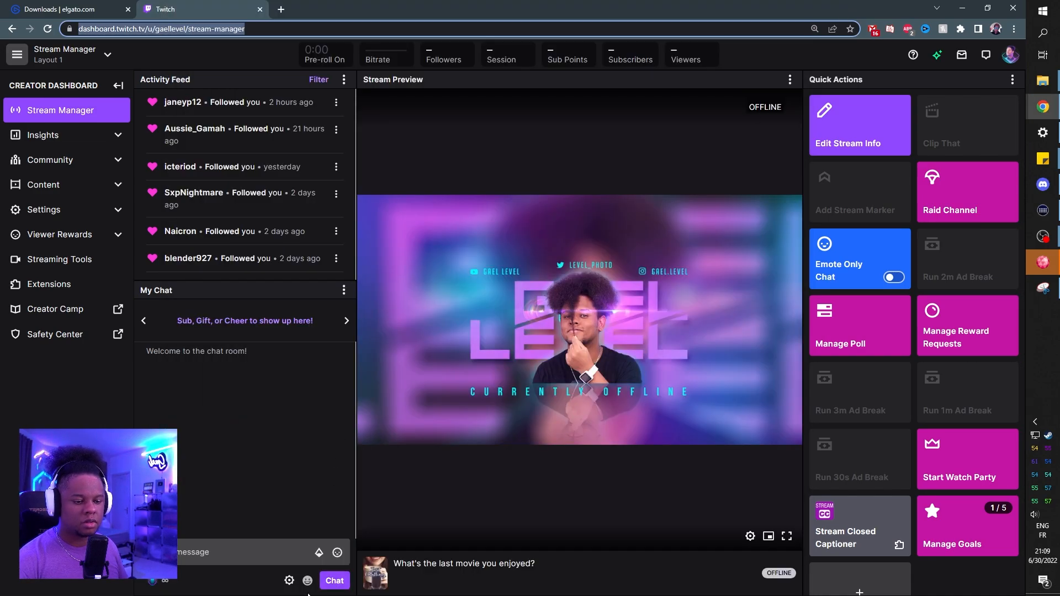
left_click(289, 581)
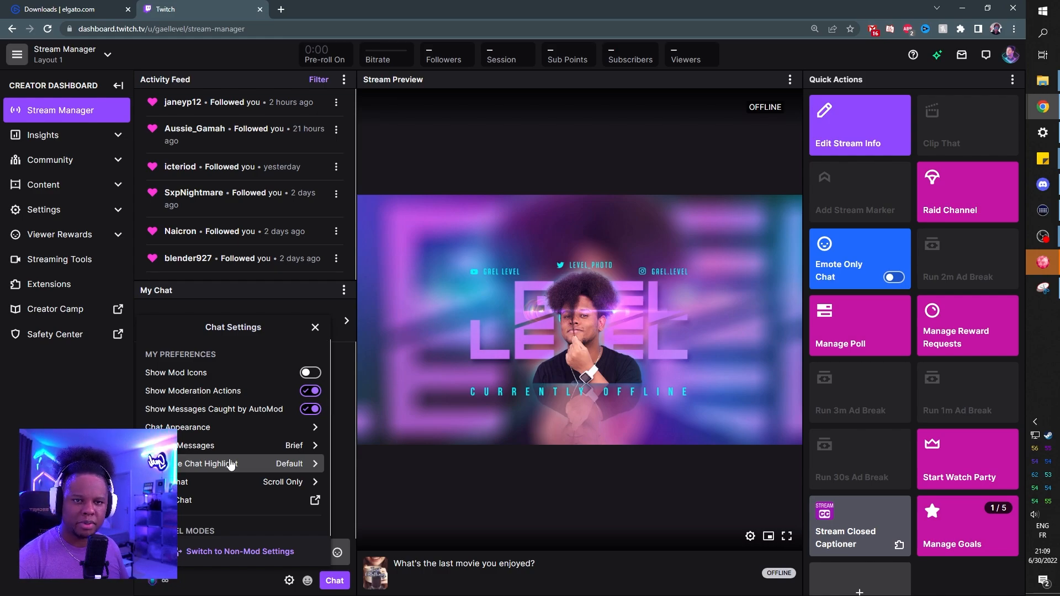
scroll(230, 465, "down", 4)
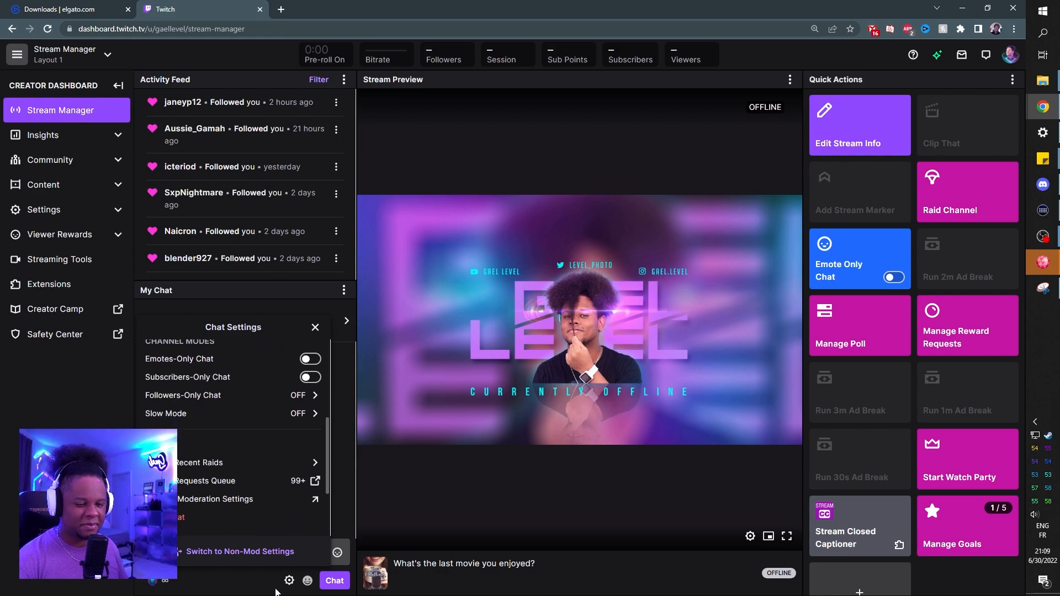
scroll(236, 420, "down", 2)
scroll(235, 479, "up", 5)
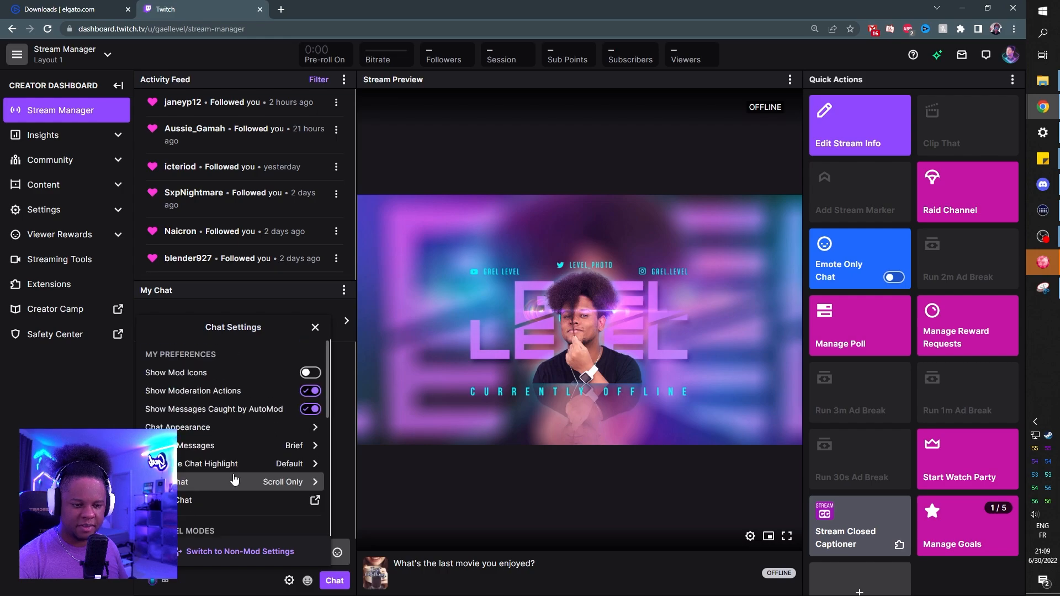
scroll(234, 479, "down", 1)
left_click(186, 443)
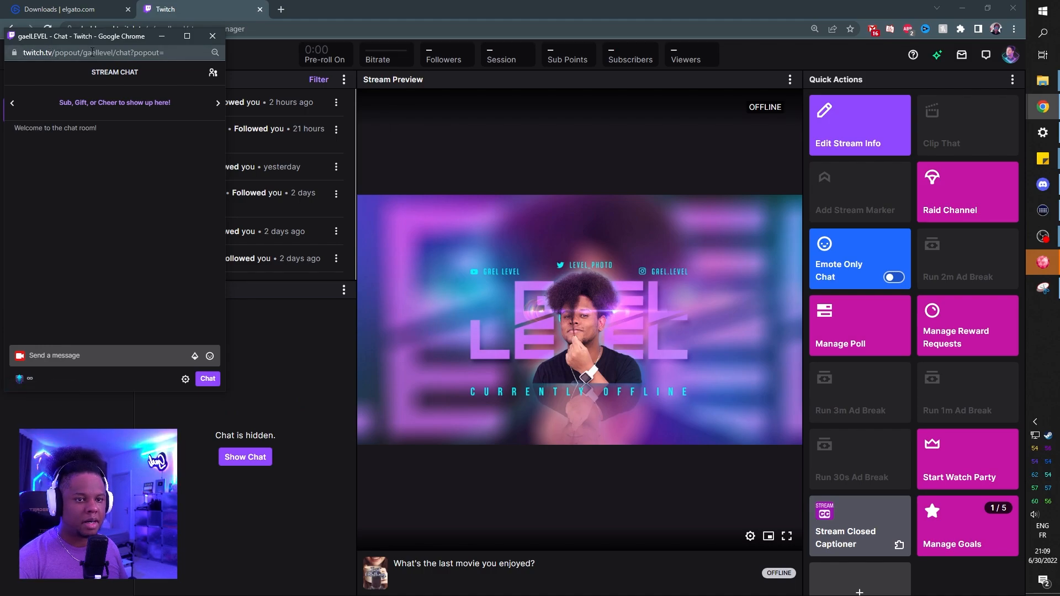
left_click(94, 52)
key("ctrl+c")
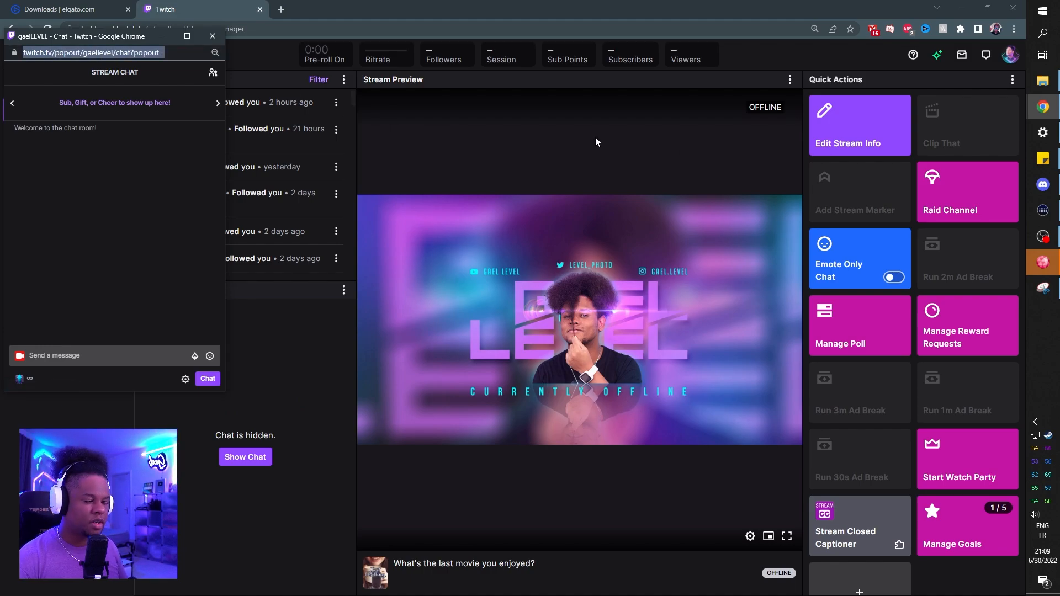
Step: In Stream Deck, add a second System Website action titled "chat" with the copied pop-out chat address as its URL
left_click(1042, 210)
left_click_drag(712, 304, 291, 142)
left_click(451, 487)
type("chat")
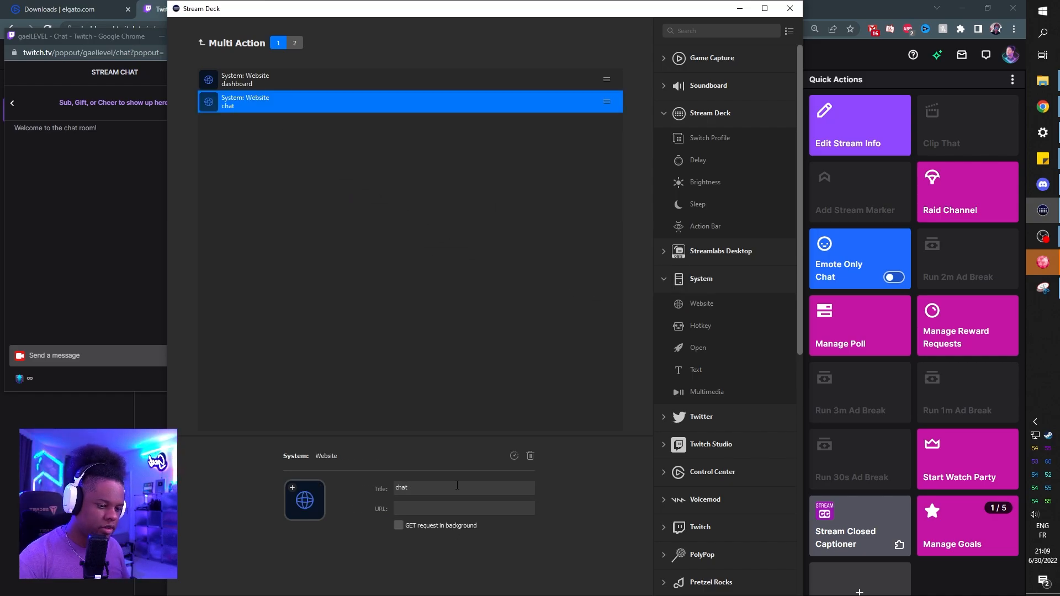
left_click(439, 509)
key("ctrl+v")
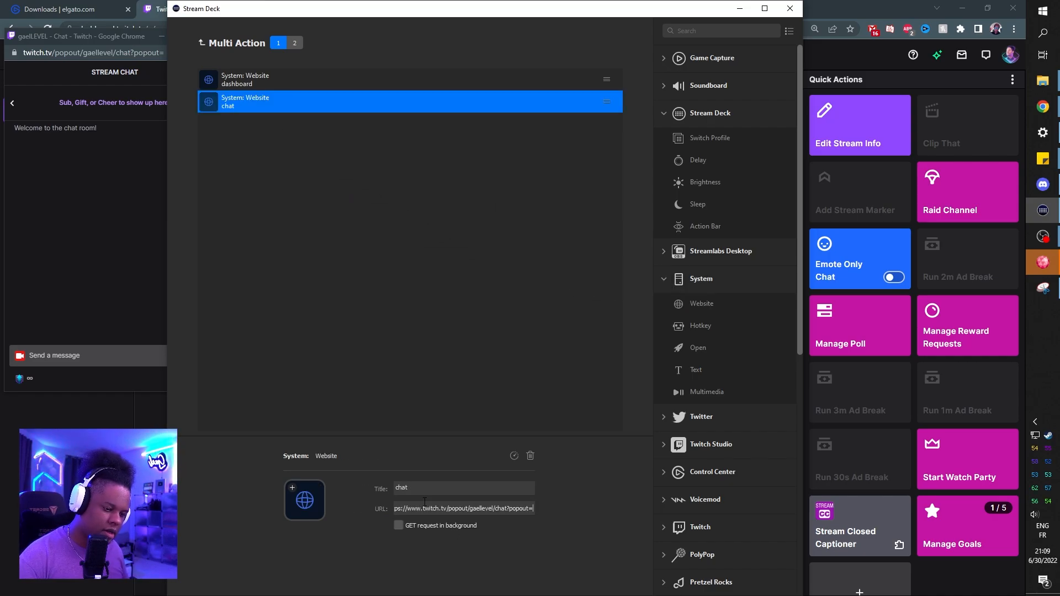
left_click(305, 173)
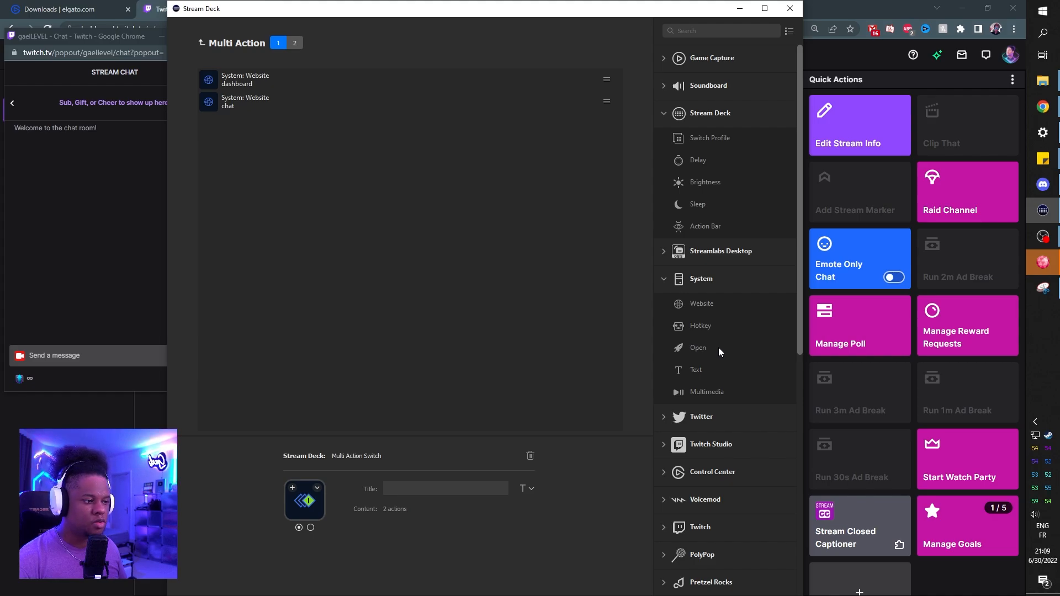
Step: Add a System Open action below the chat action and browse the Start Menu Programs folder for its application
left_click_drag(725, 351, 282, 161)
left_click(526, 509)
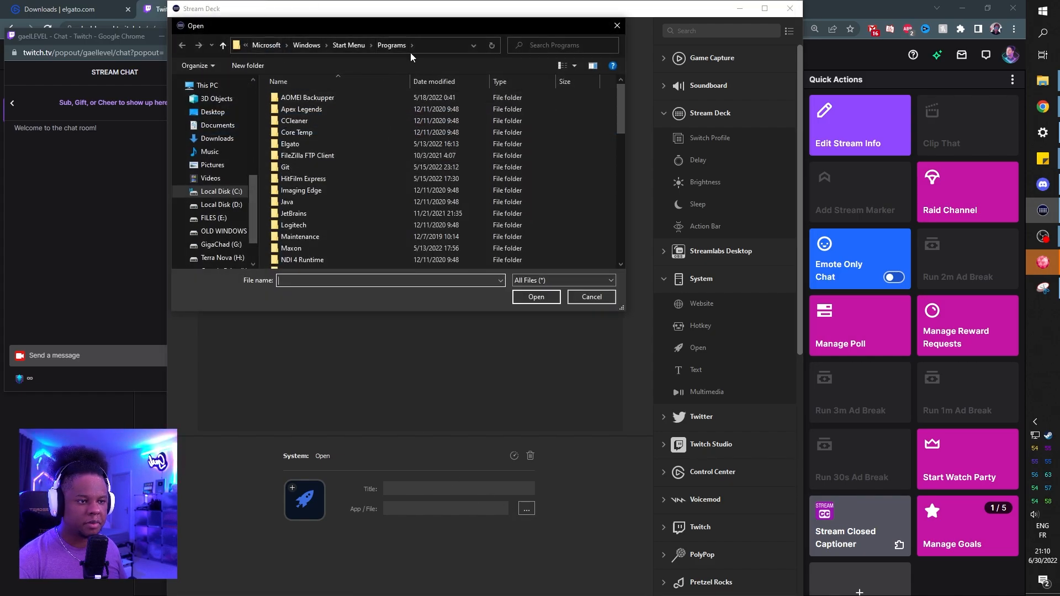
scroll(331, 173, "down", 1)
left_click(332, 173)
key("p")
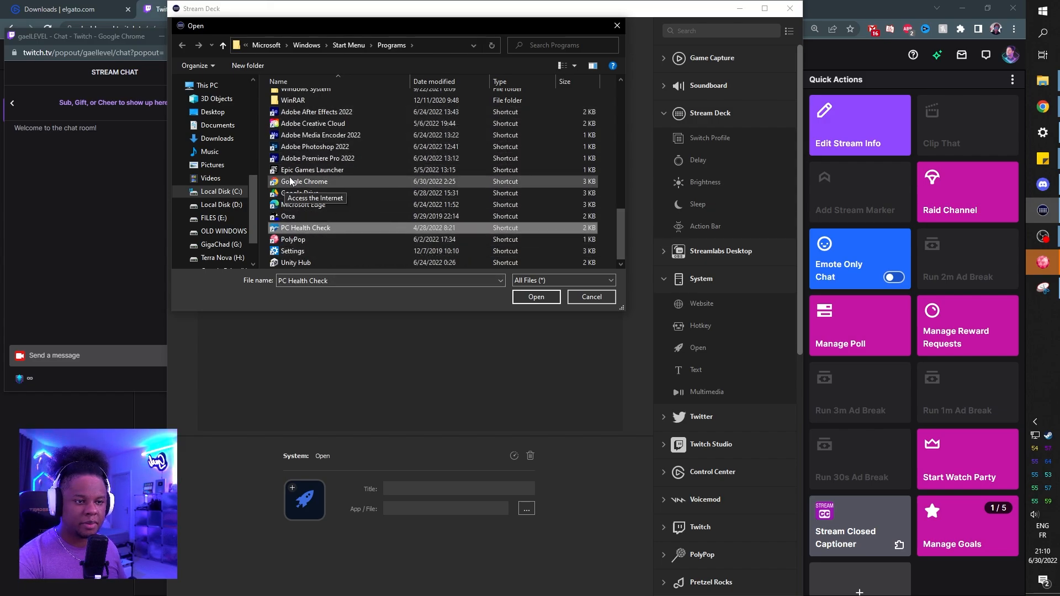
scroll(298, 188, "up", 8)
scroll(291, 180, "up", 6)
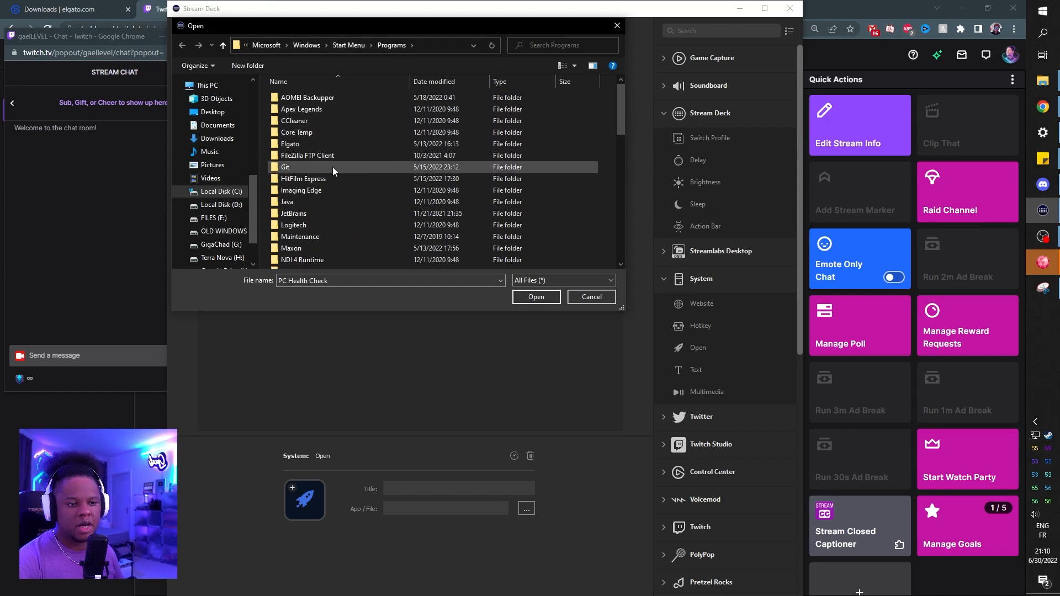
Step: Choose PolyPop.exe from C:\Program Files\PolyPop as the Open action's application
left_click(214, 191)
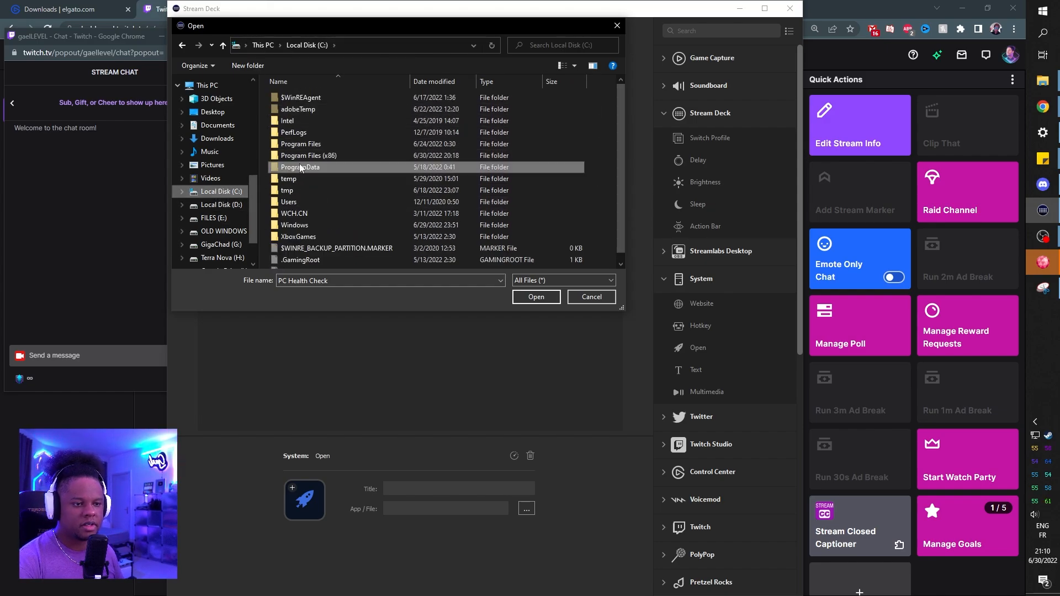
double_click(301, 145)
scroll(319, 158, "down", 3)
scroll(318, 159, "down", 5)
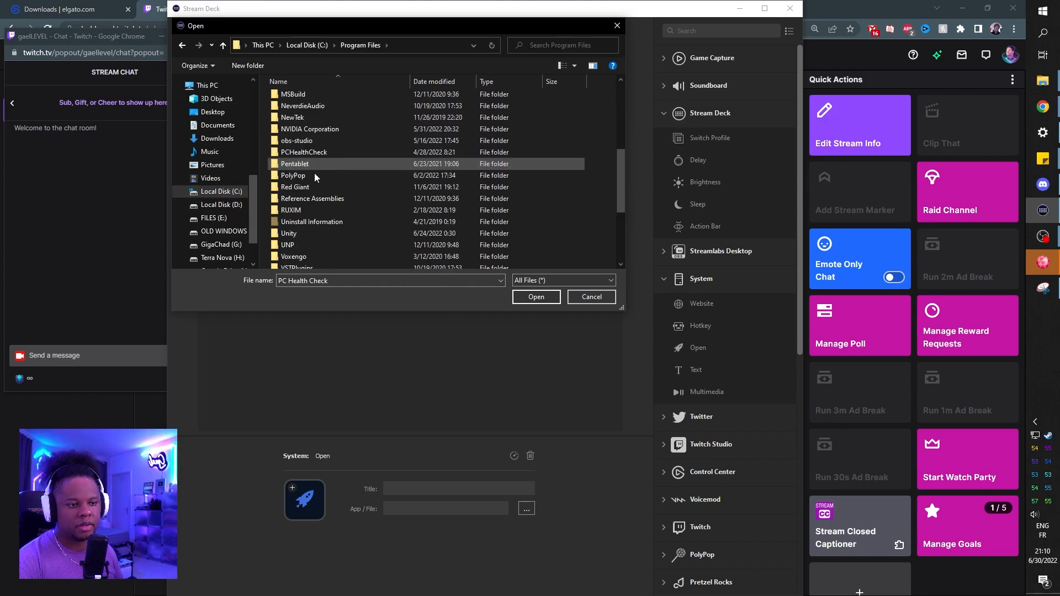
double_click(291, 175)
scroll(285, 160, "down", 5)
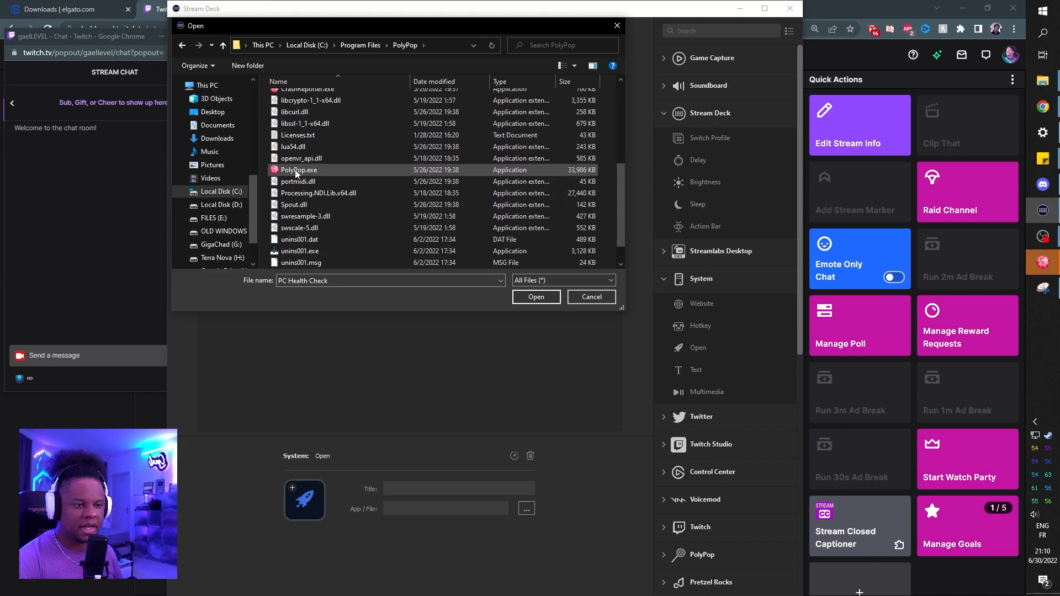
left_click(298, 169)
left_click(536, 296)
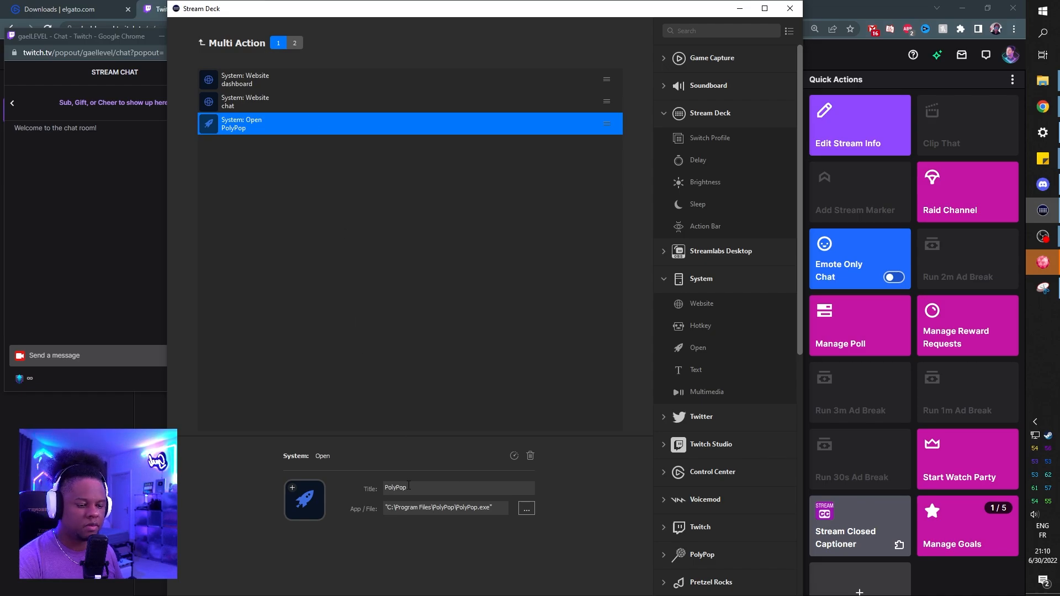
left_click(261, 184)
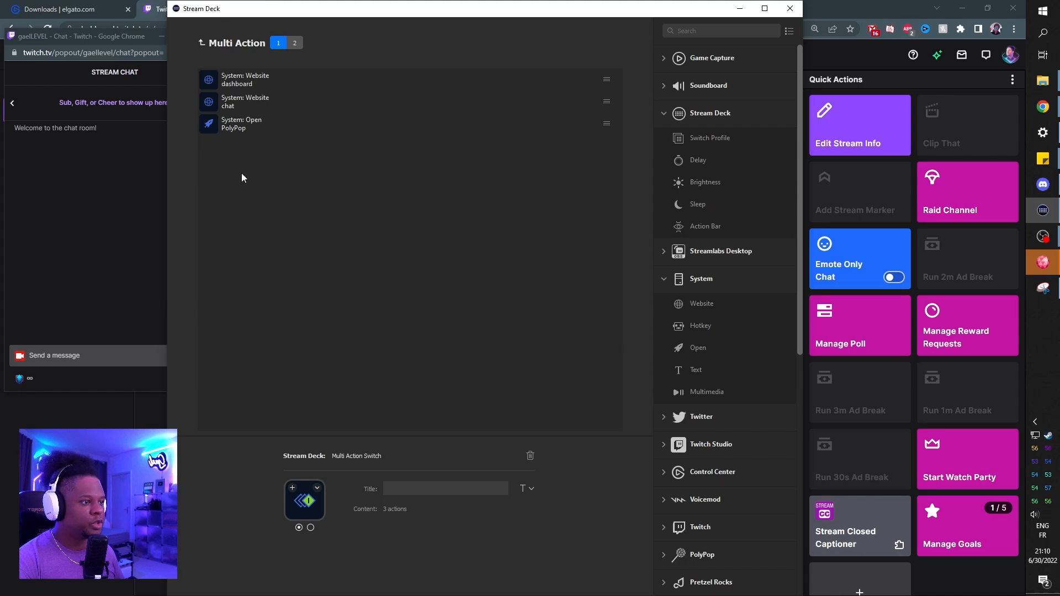
Step: Add a Twitter Change Name action below the PolyPop action in the first action list
left_click(663, 116)
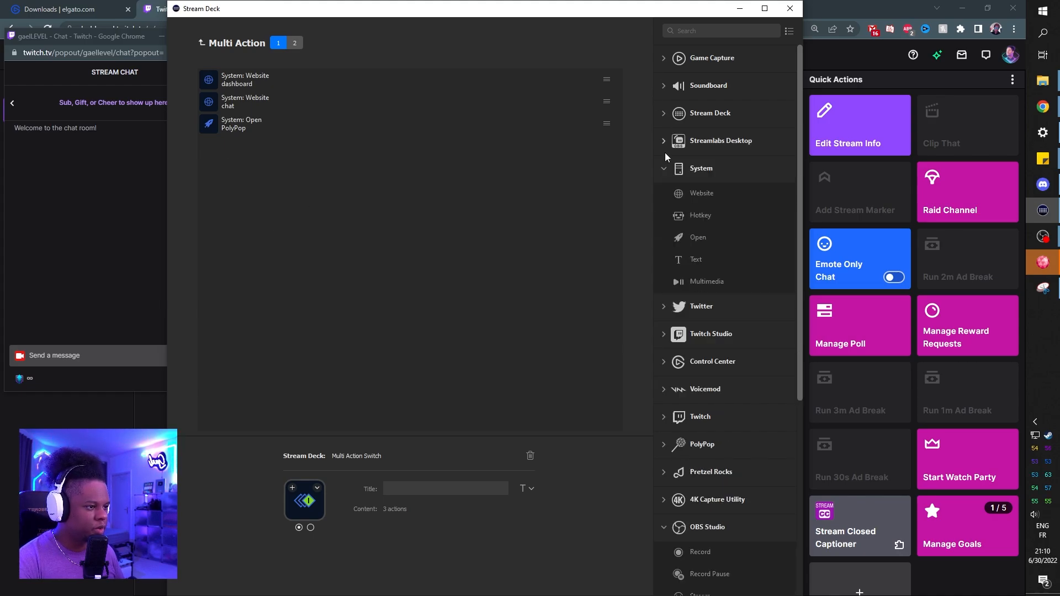
left_click(662, 308)
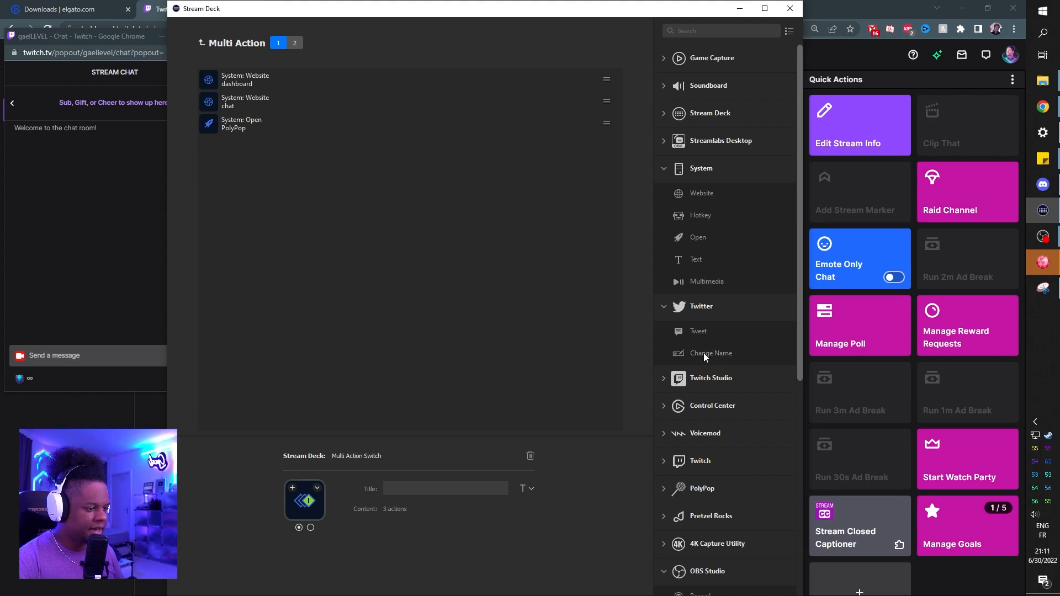
left_click_drag(715, 355, 327, 195)
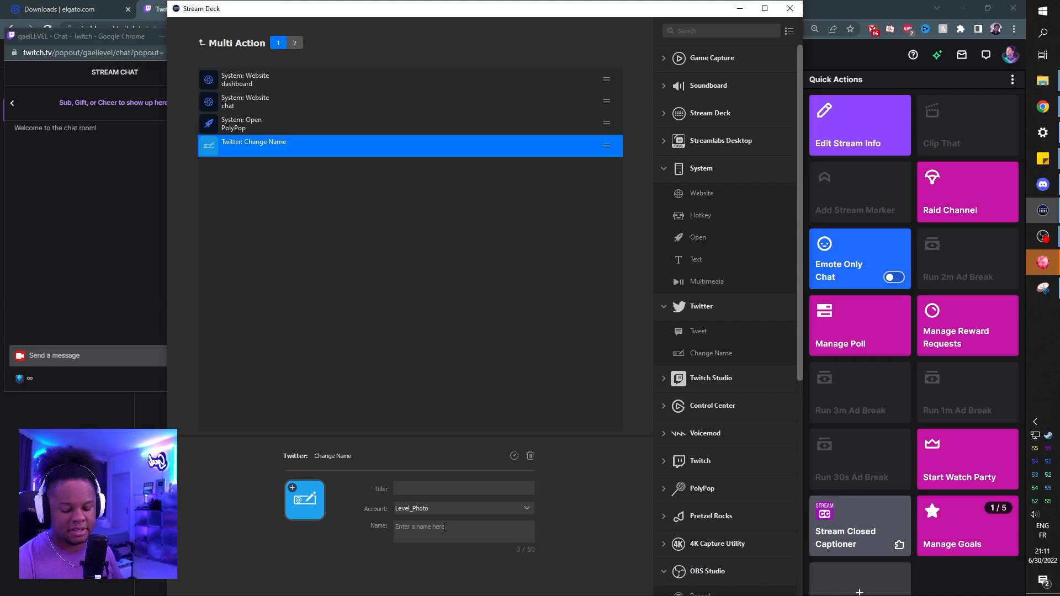
Step: Insert a red heart emoji in the Twitter Change Name action's name
key("super")
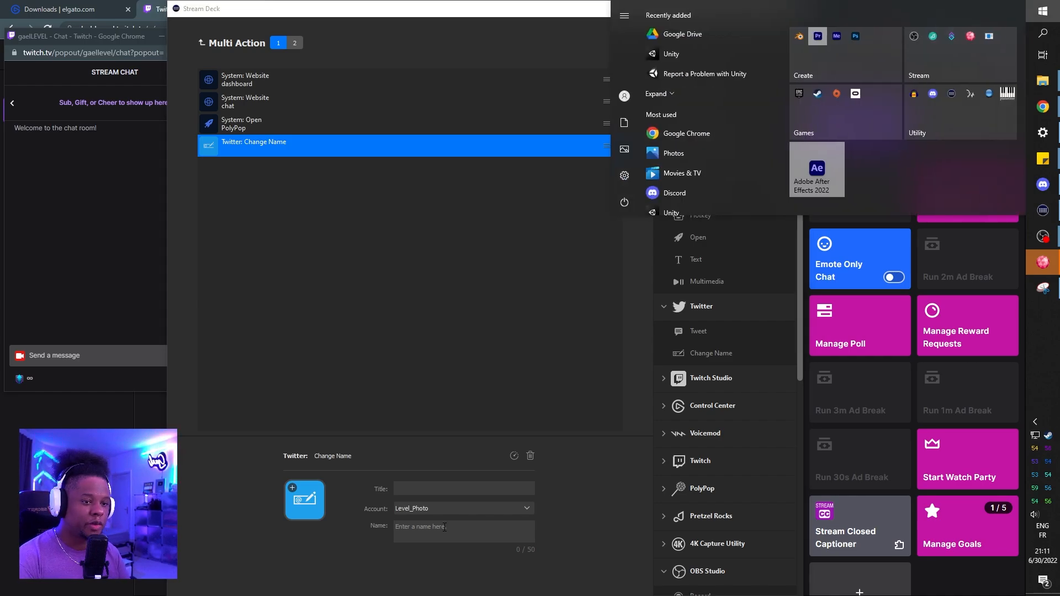
key("super+period")
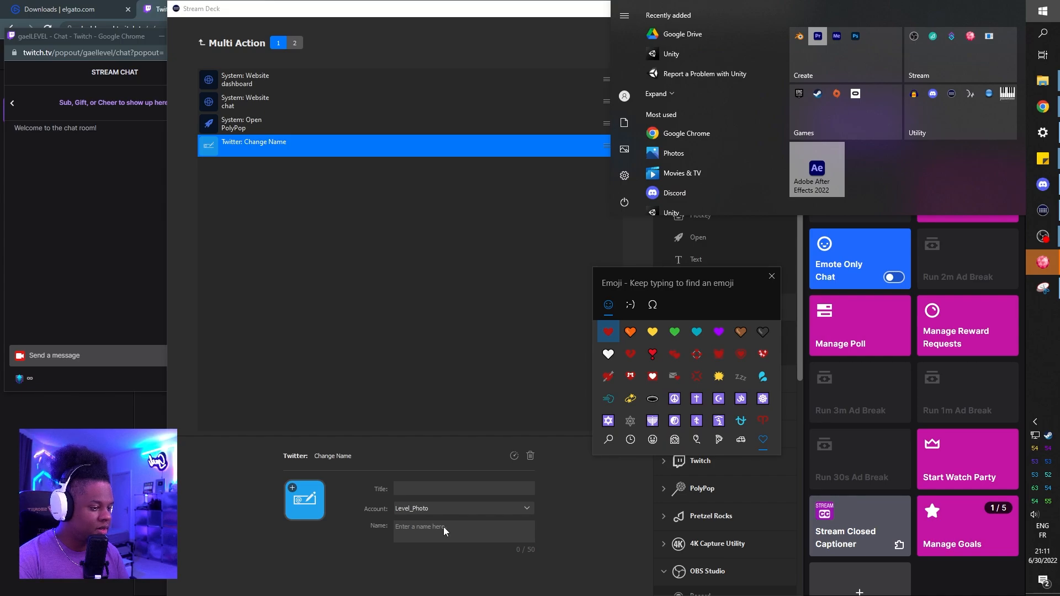
left_click(608, 332)
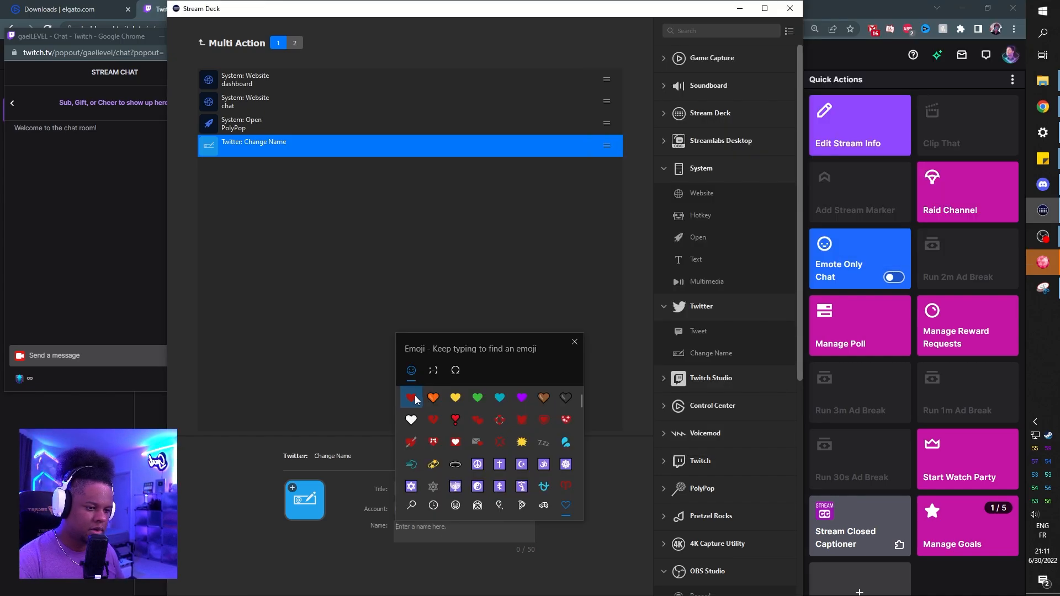
left_click(415, 400)
left_click(251, 197)
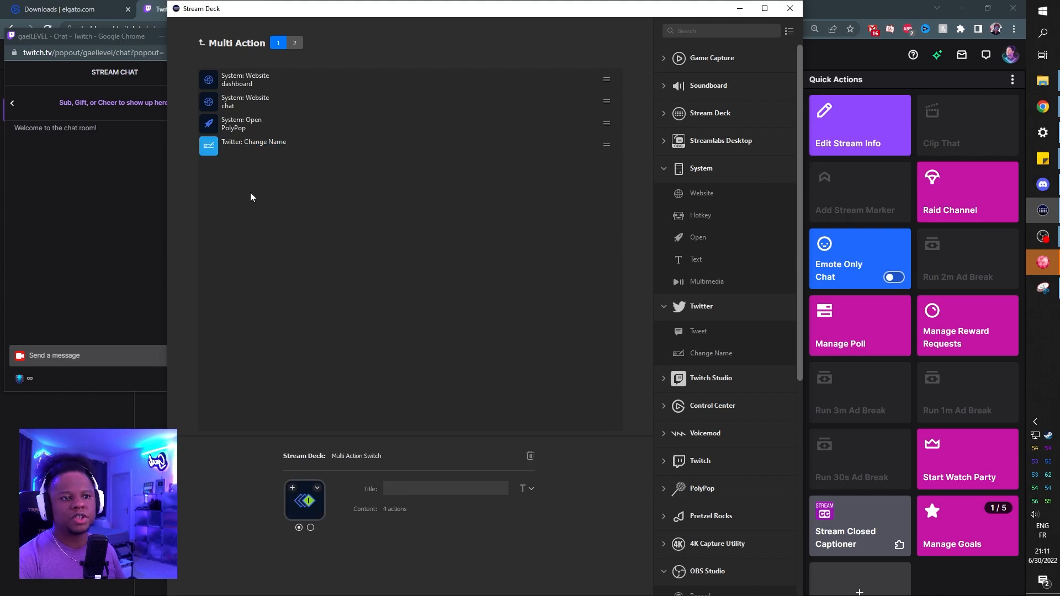
Step: View the Multi Action Switch's second action list and return to the TWITCH profile's keys
left_click(295, 43)
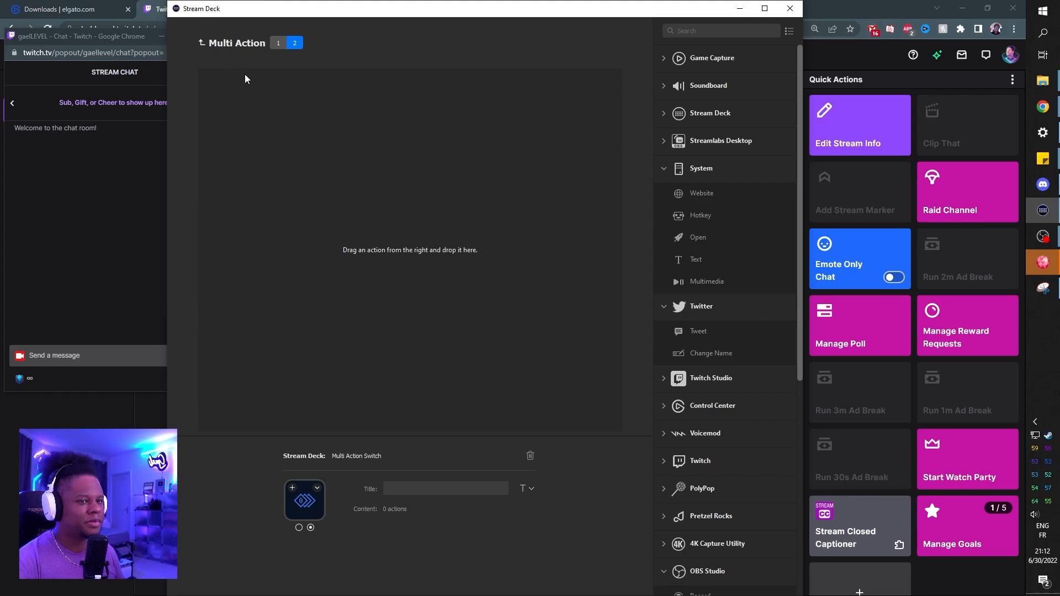
left_click(201, 42)
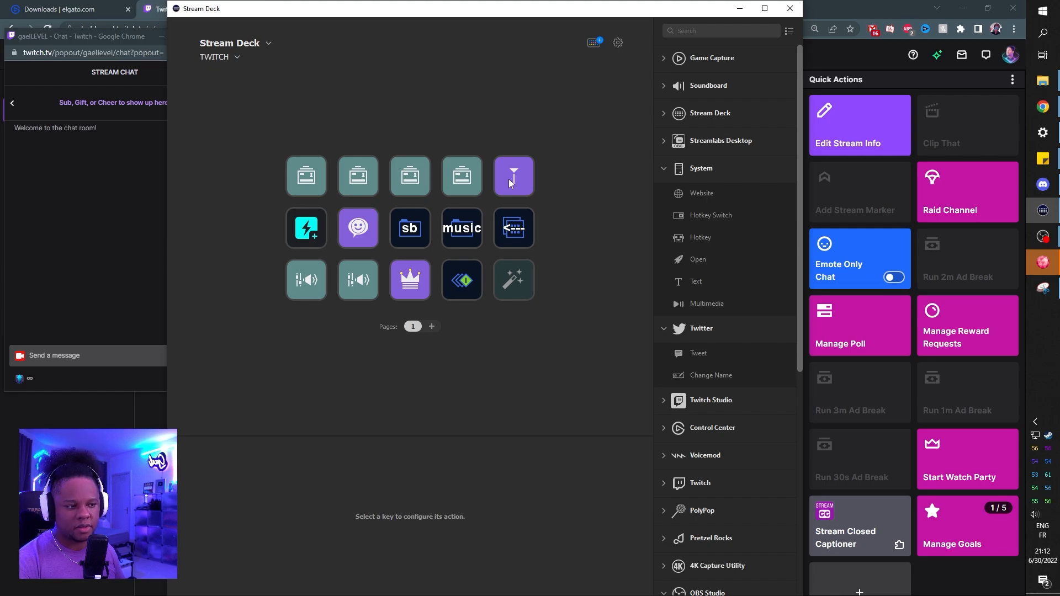
Step: Inspect the list of OBS scenes available to the first Scene key in the TWITCH profile
left_click(310, 179)
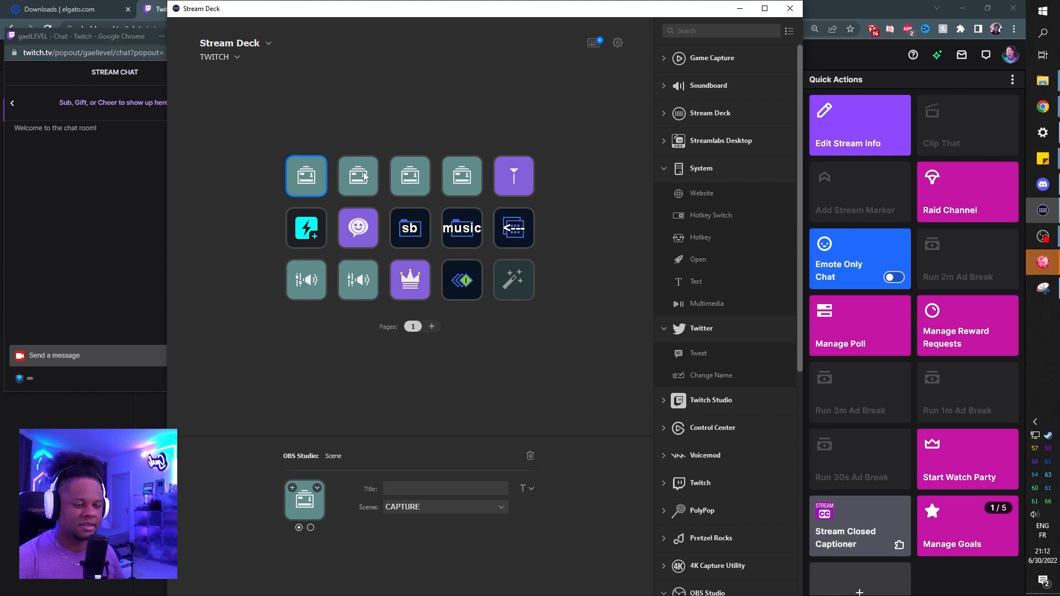
left_click(491, 514)
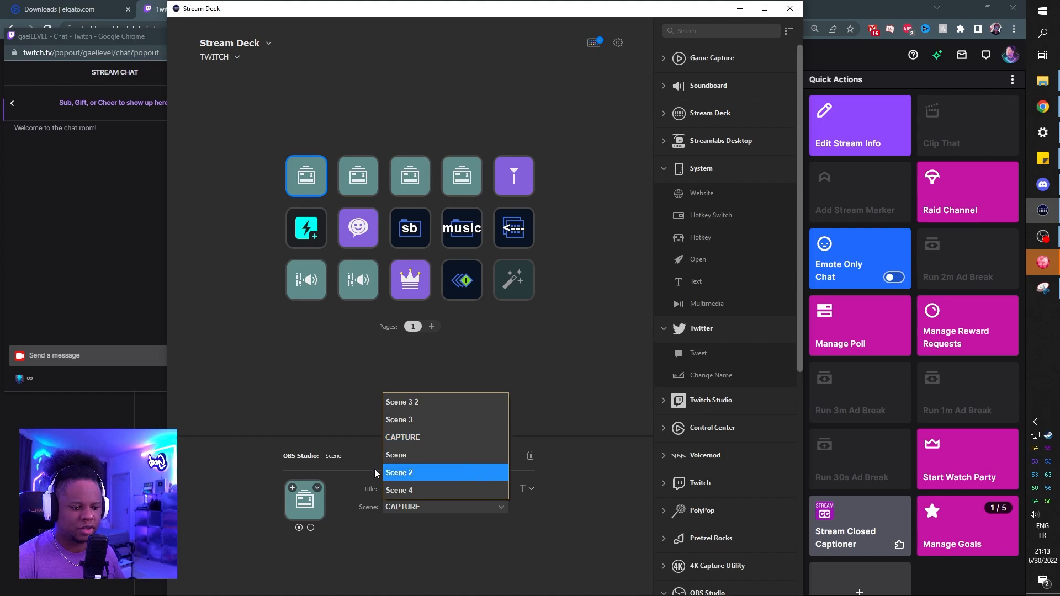
left_click(403, 542)
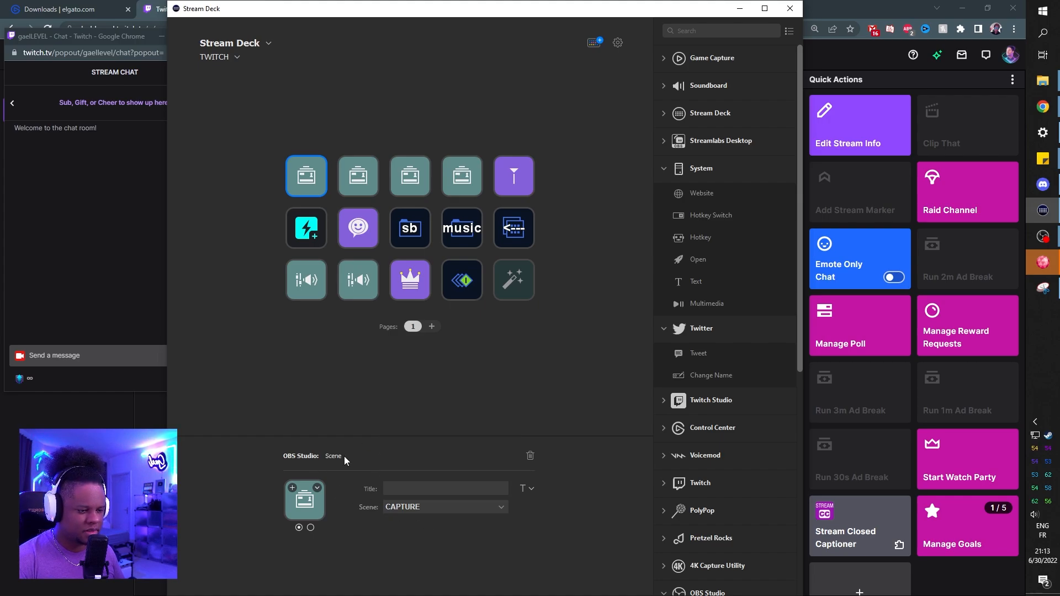
left_click(486, 511)
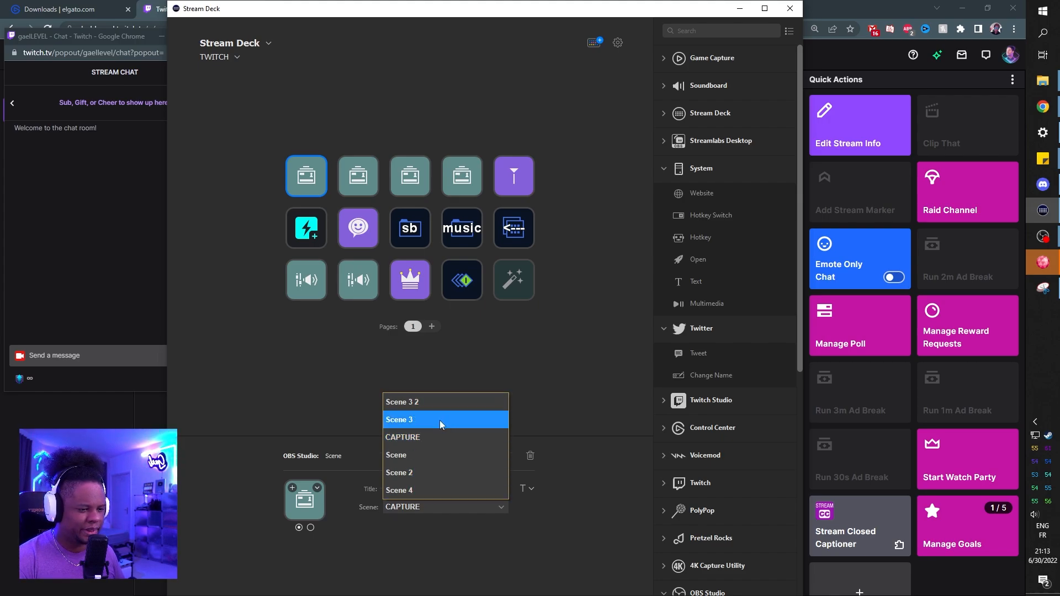
Step: Switch to the OBS window with the TWITCH scene collection and look through its scene list
mouse_move(1038, 237)
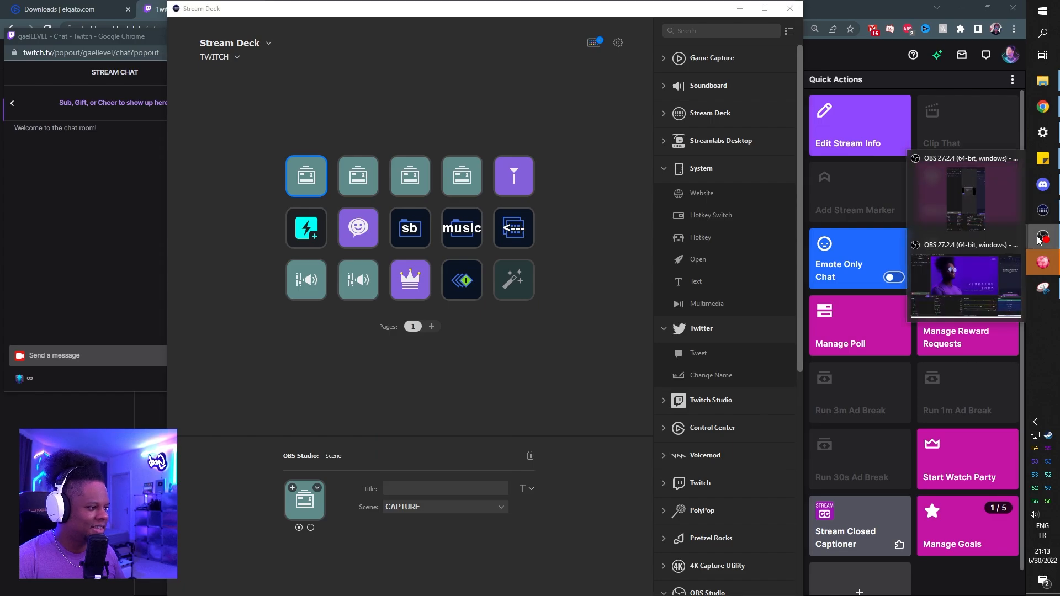
left_click(951, 293)
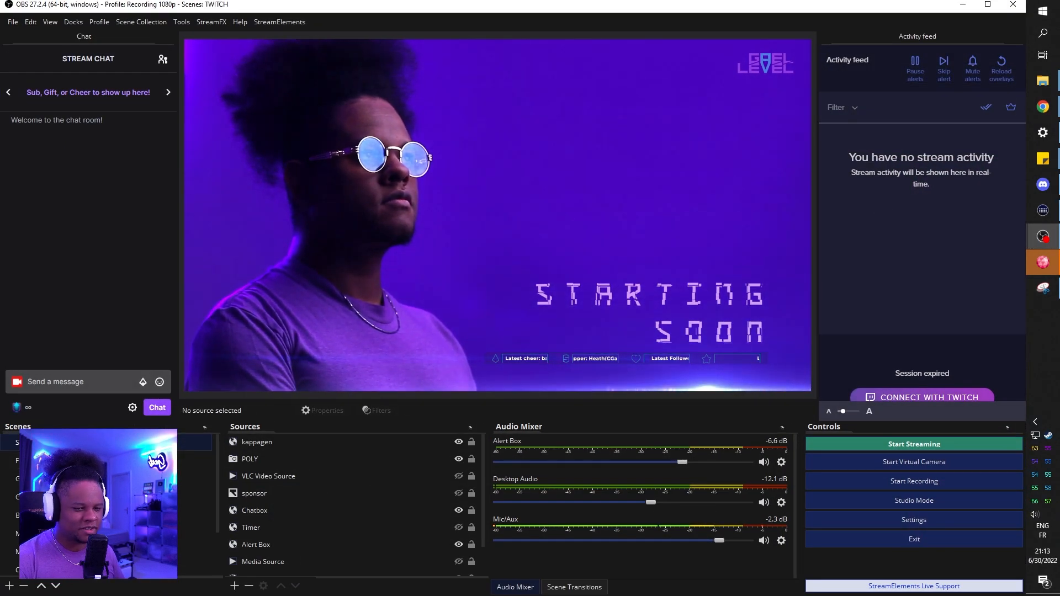
left_click(99, 461)
left_click(99, 478)
left_click(99, 497)
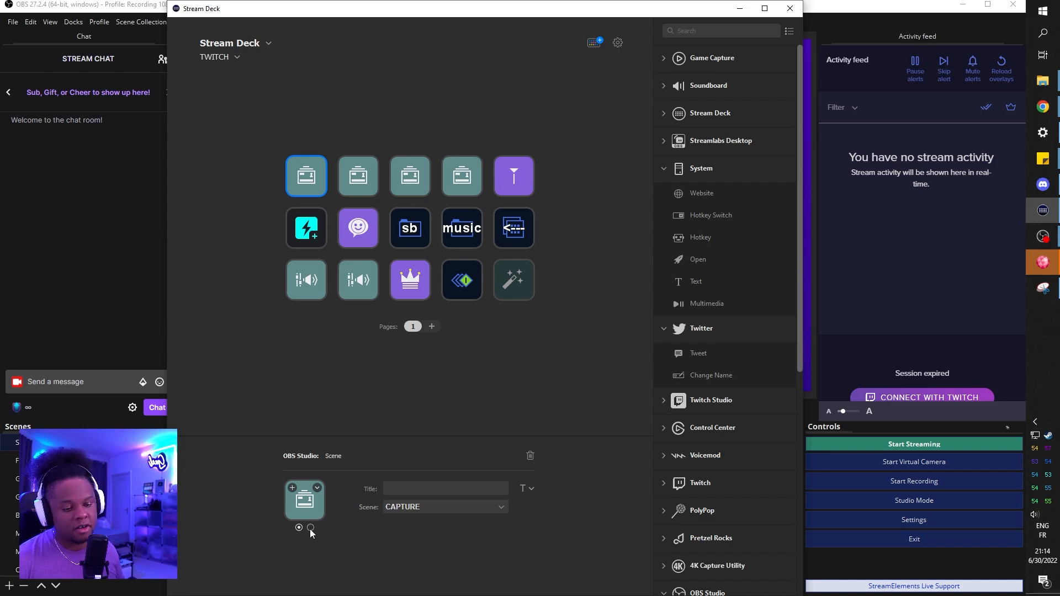
Step: Compare the two state icons of the first OBS Scene key in Stream Deck
left_click(310, 528)
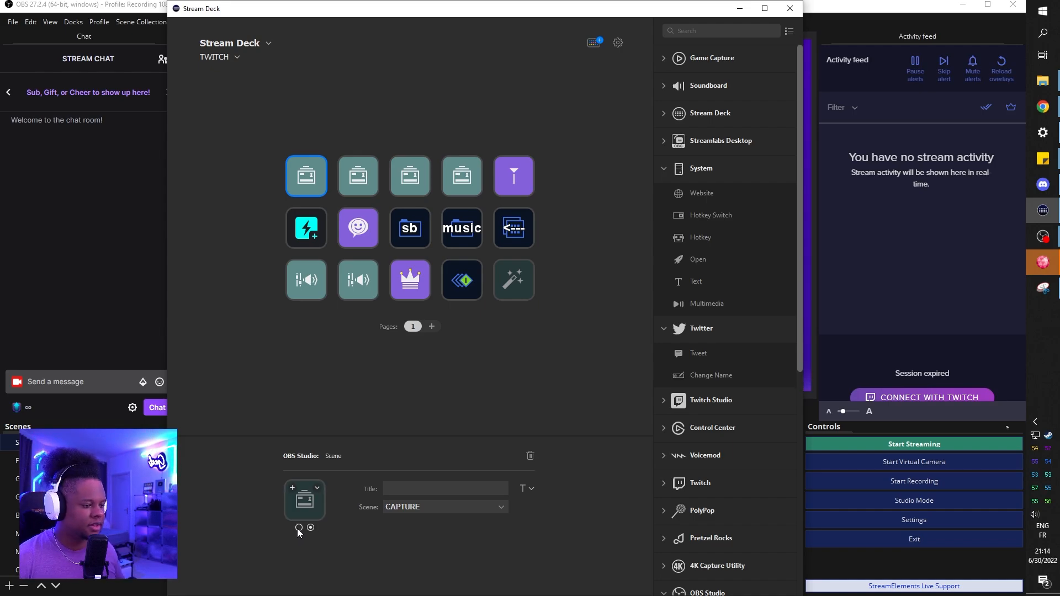
left_click(298, 527)
left_click(310, 527)
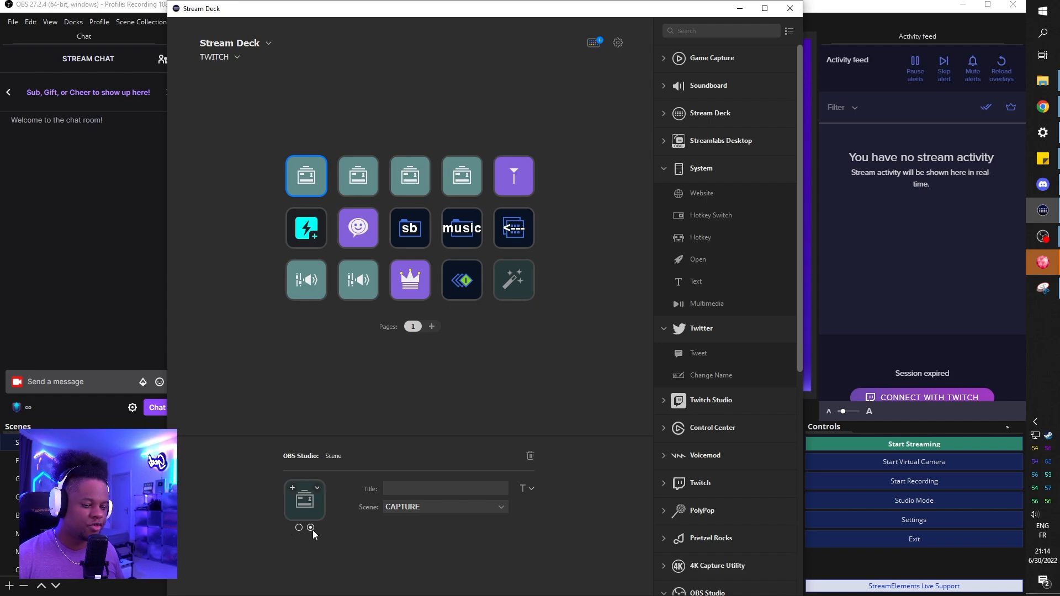
left_click(299, 528)
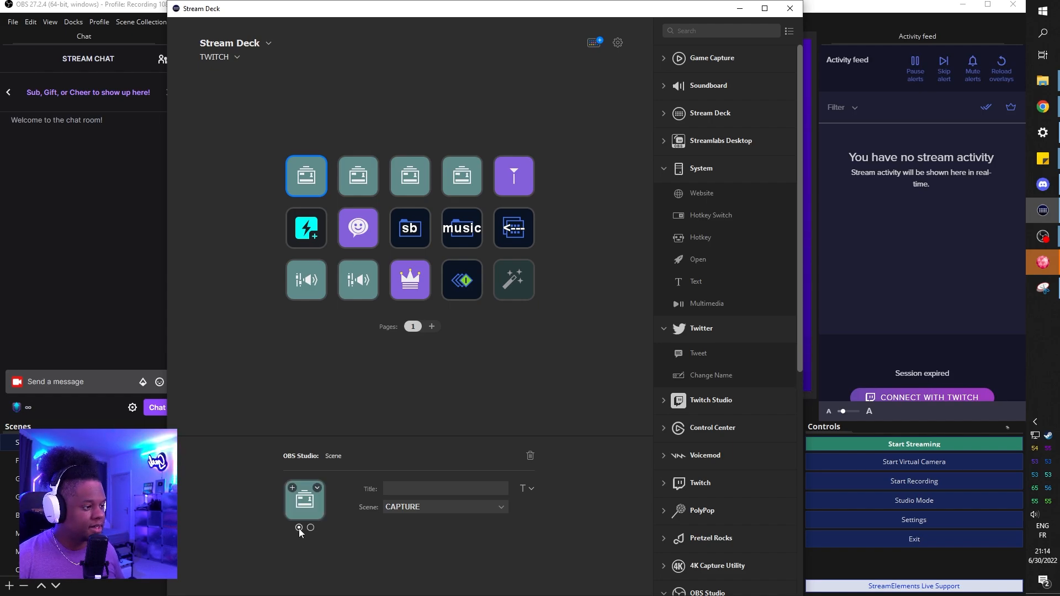
Step: Set the first state's icon of the first Scene key from the file Starting_A.png in the buttons\png folder
left_click(316, 488)
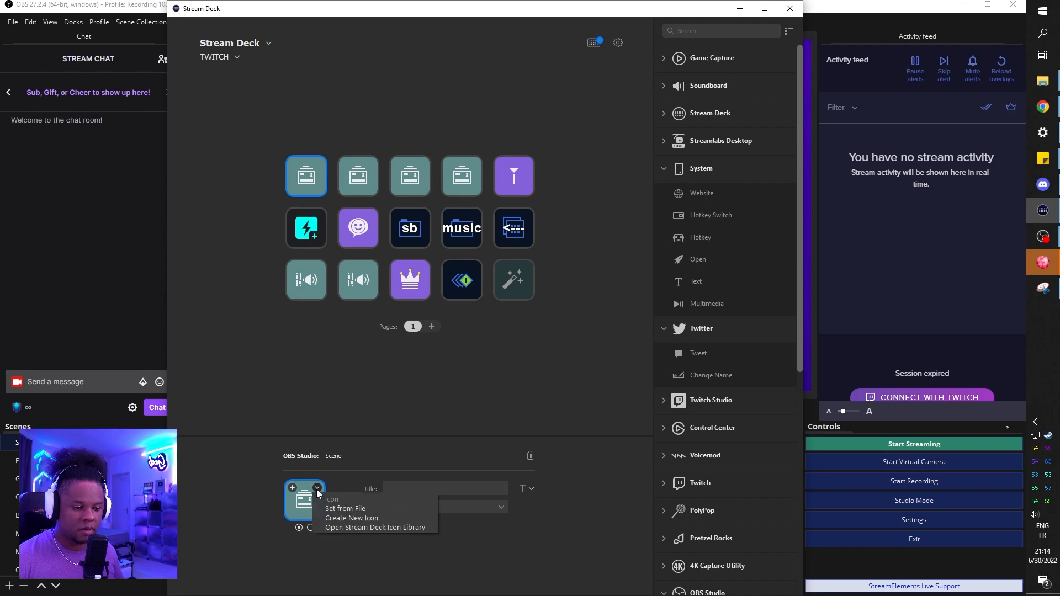
left_click(364, 508)
double_click(309, 98)
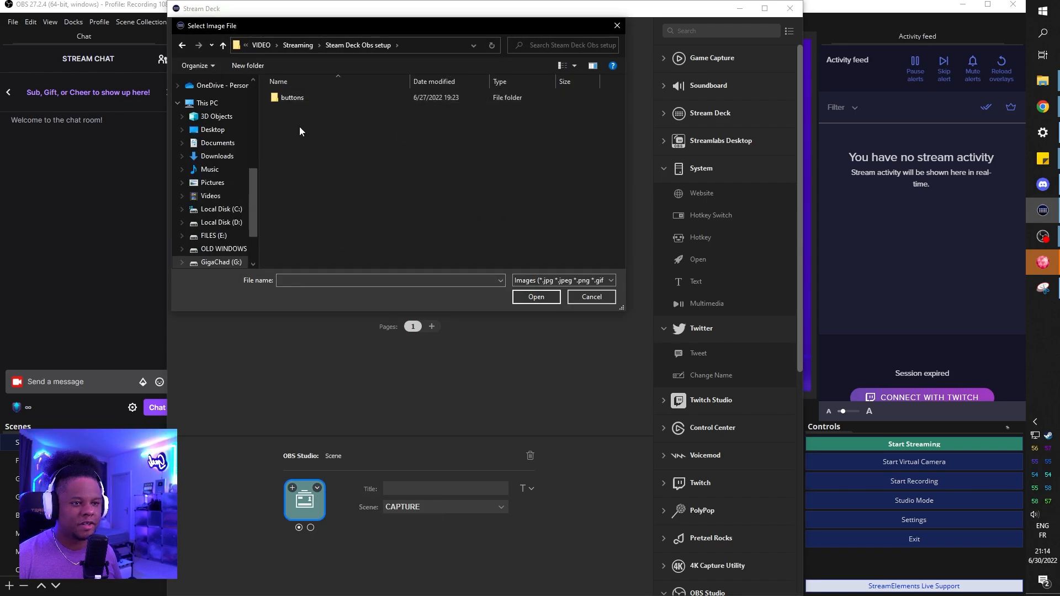
double_click(296, 99)
double_click(310, 119)
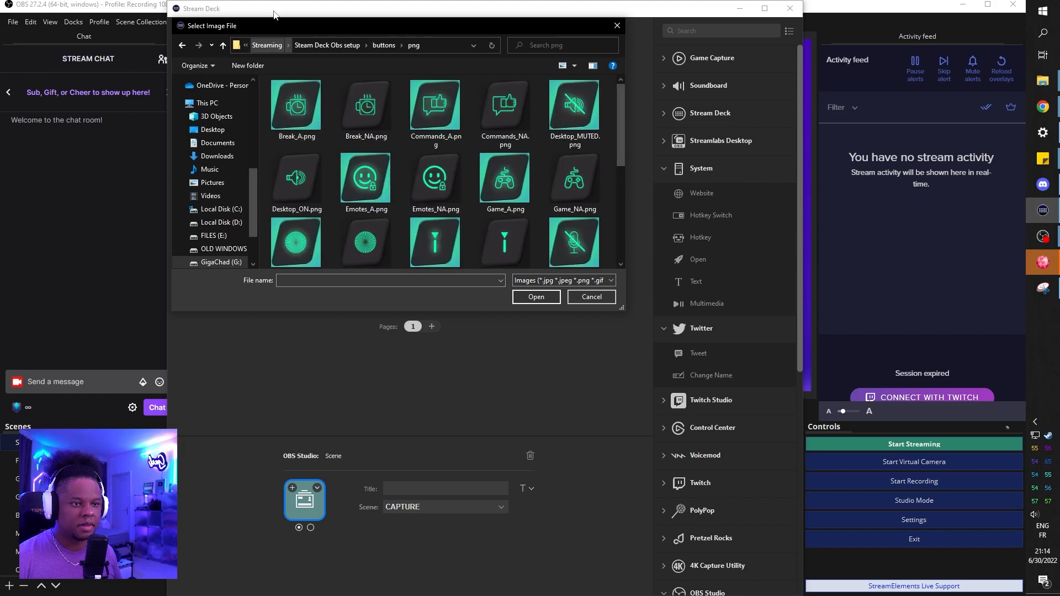
left_click_drag(281, 23, 594, 21)
scroll(677, 137, "down", 5)
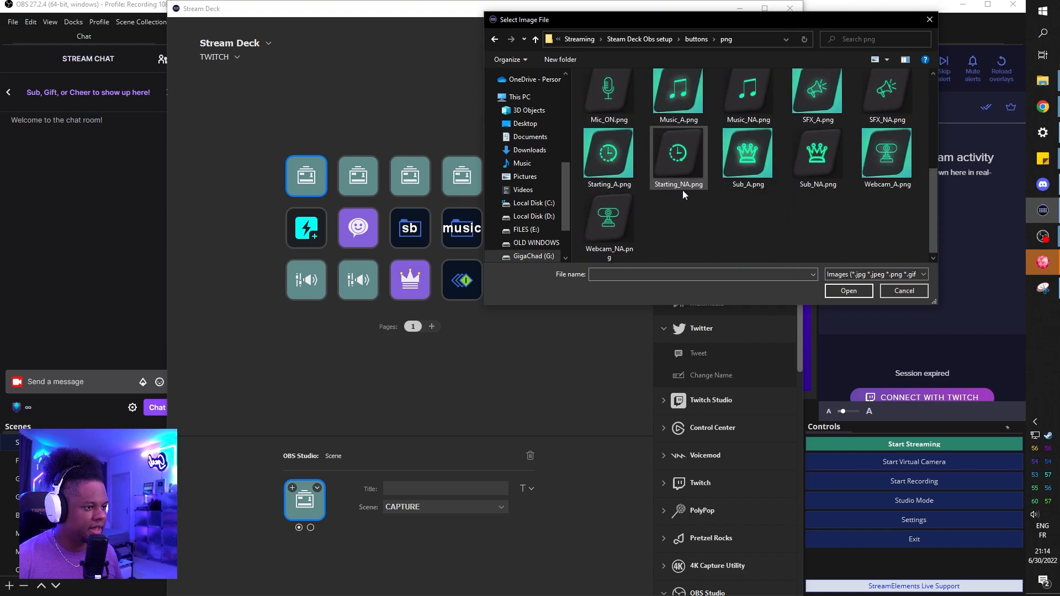
left_click(608, 155)
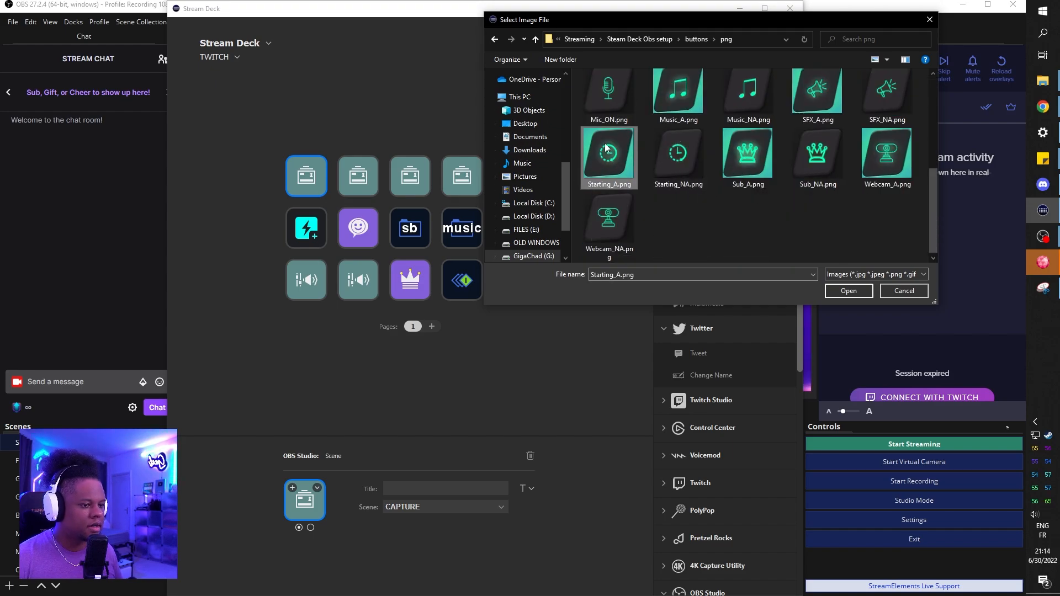
double_click(605, 143)
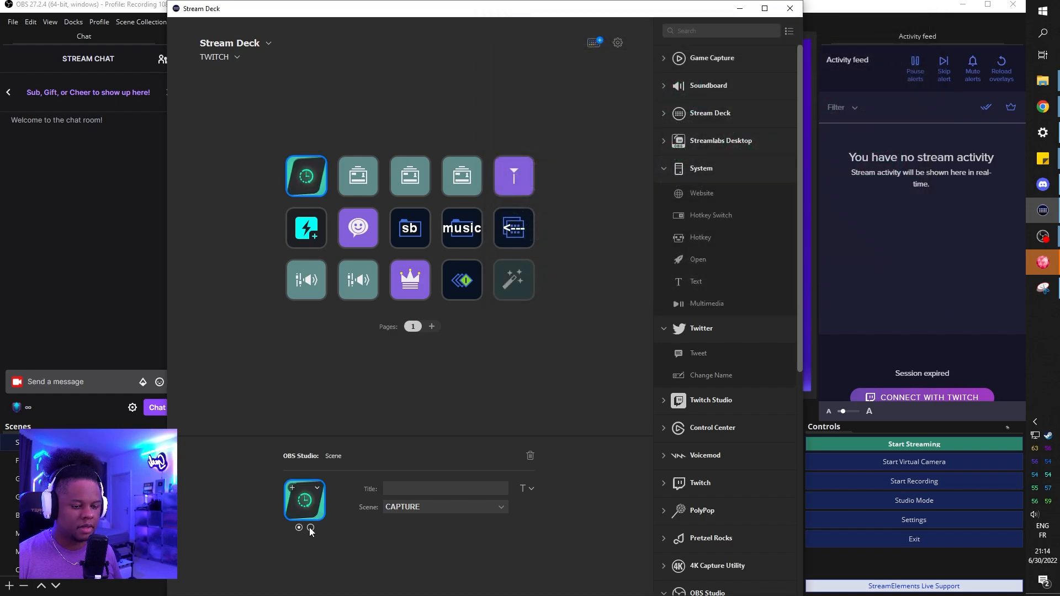
Step: Set the second state's icon of the first Scene key to Starting_NA.png, and return to its first state
left_click(310, 528)
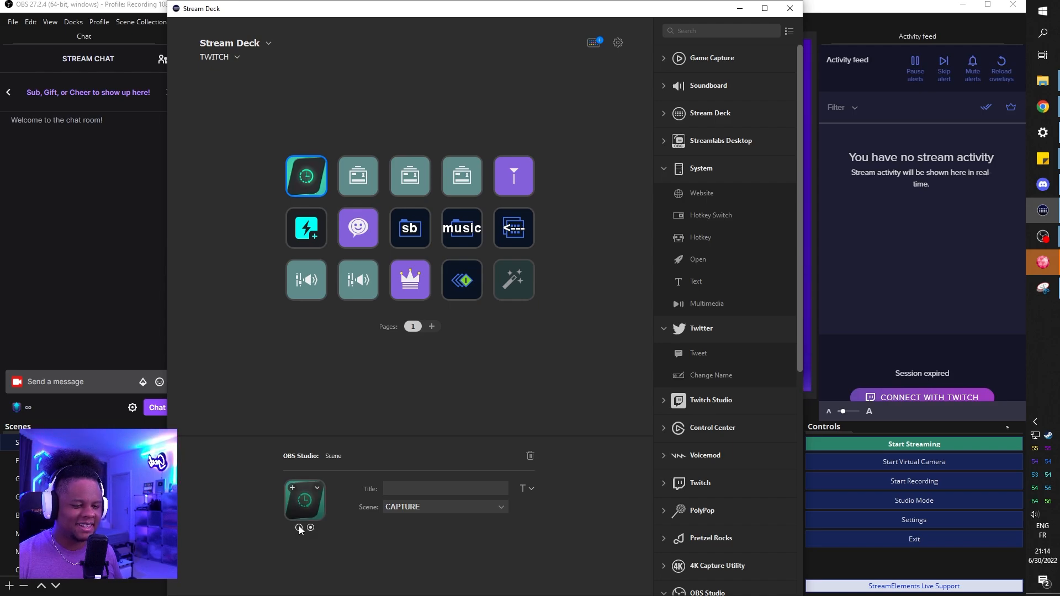
left_click(299, 528)
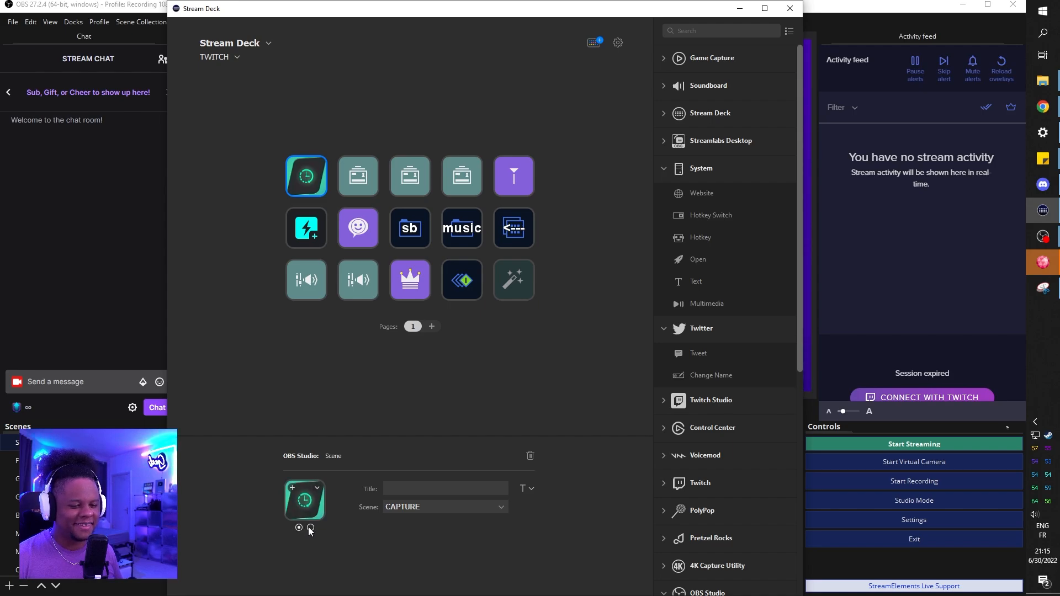
left_click(310, 529)
left_click(318, 488)
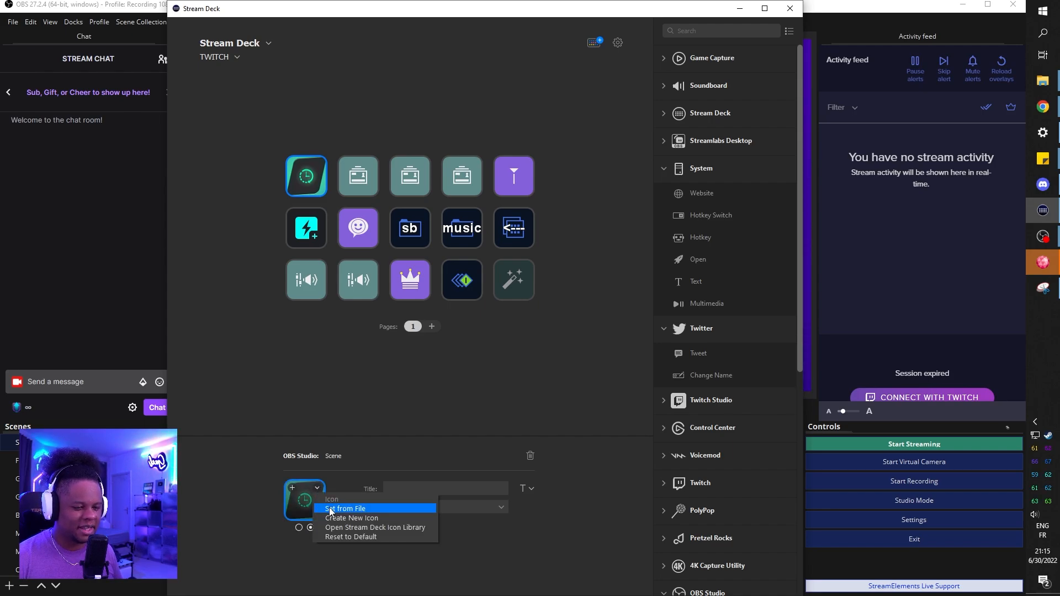
left_click(331, 508)
scroll(707, 168, "down", 5)
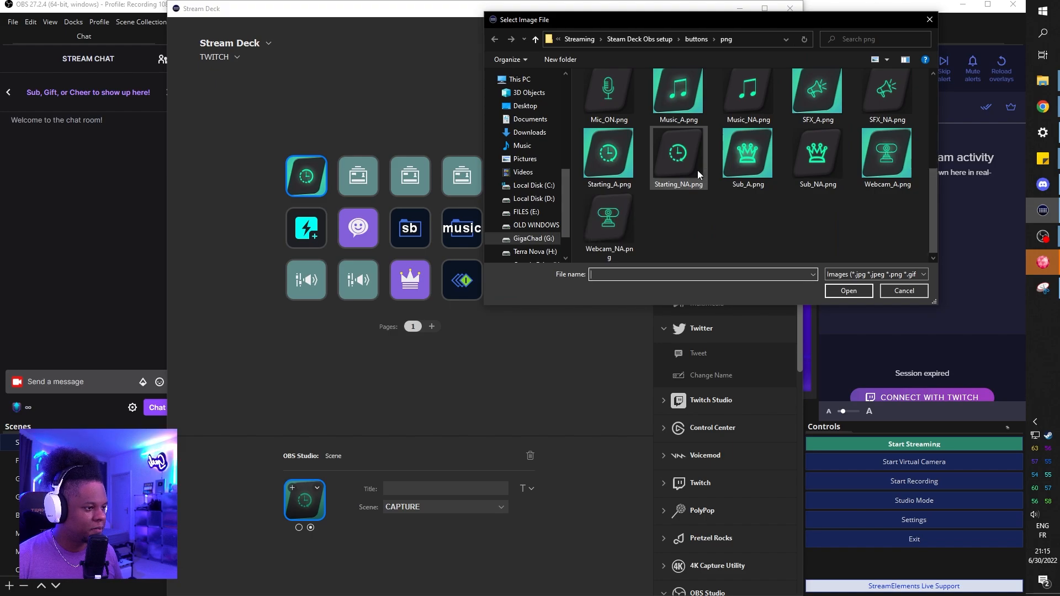
left_click(697, 170)
double_click(668, 155)
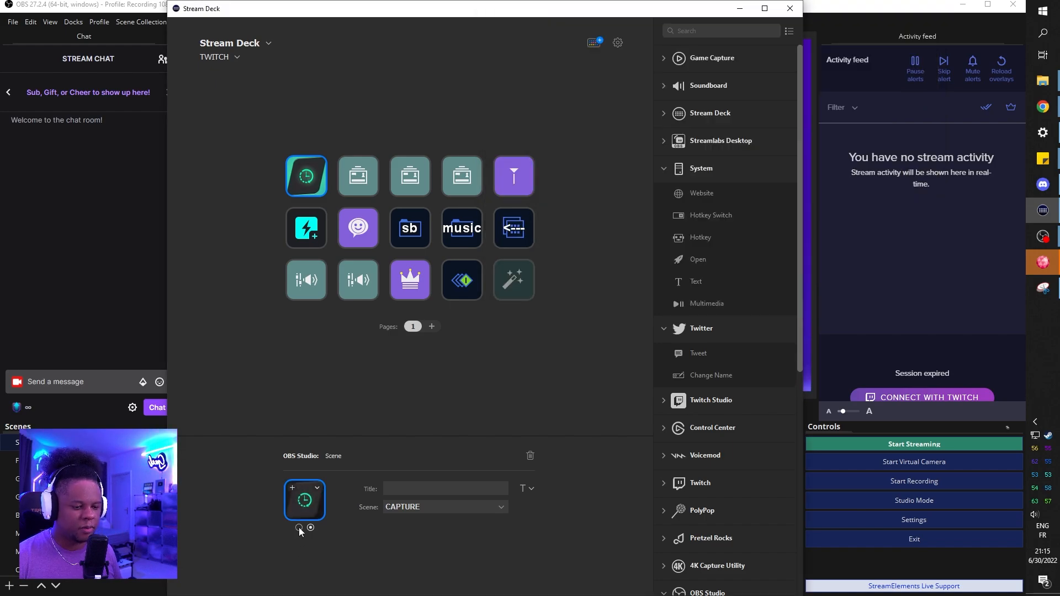
left_click(299, 528)
Step: Select the second Scene key and review the A and NA icon pairs in File Explorer's buttons\png folder
left_click(358, 176)
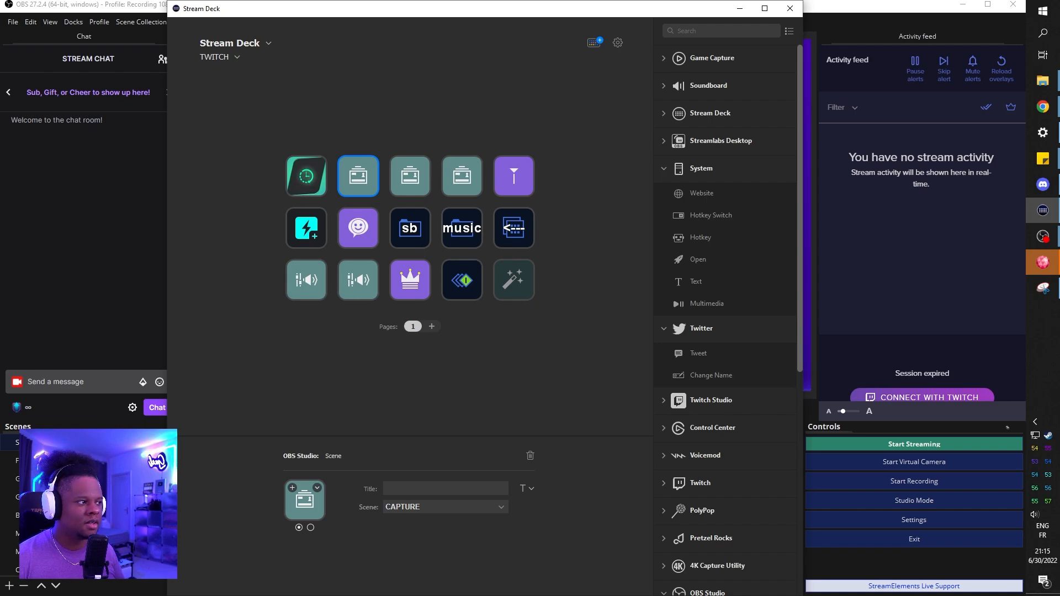
left_click(1043, 81)
left_click(966, 52)
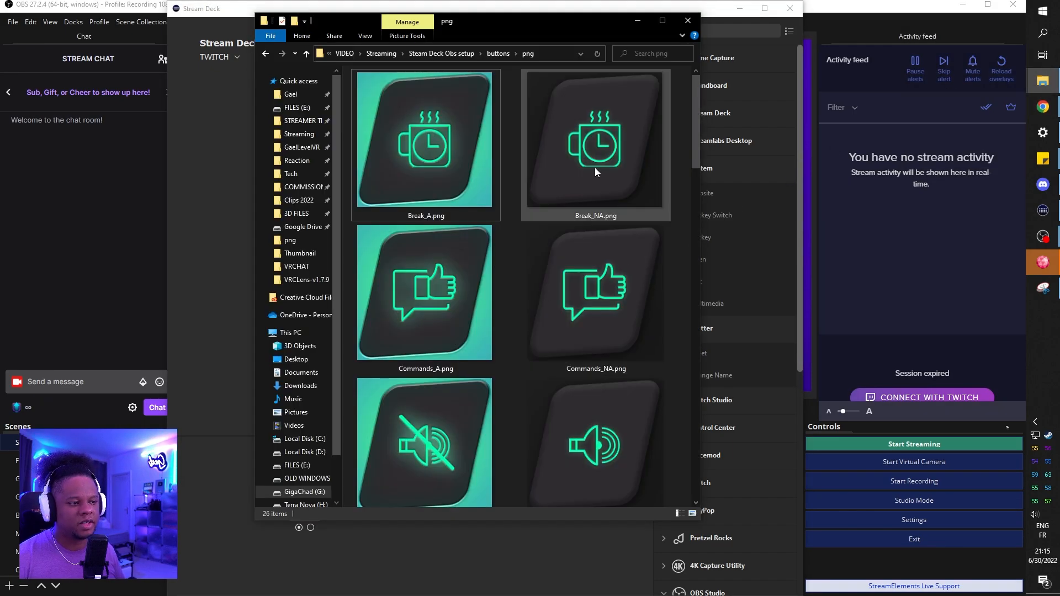
left_click(593, 128)
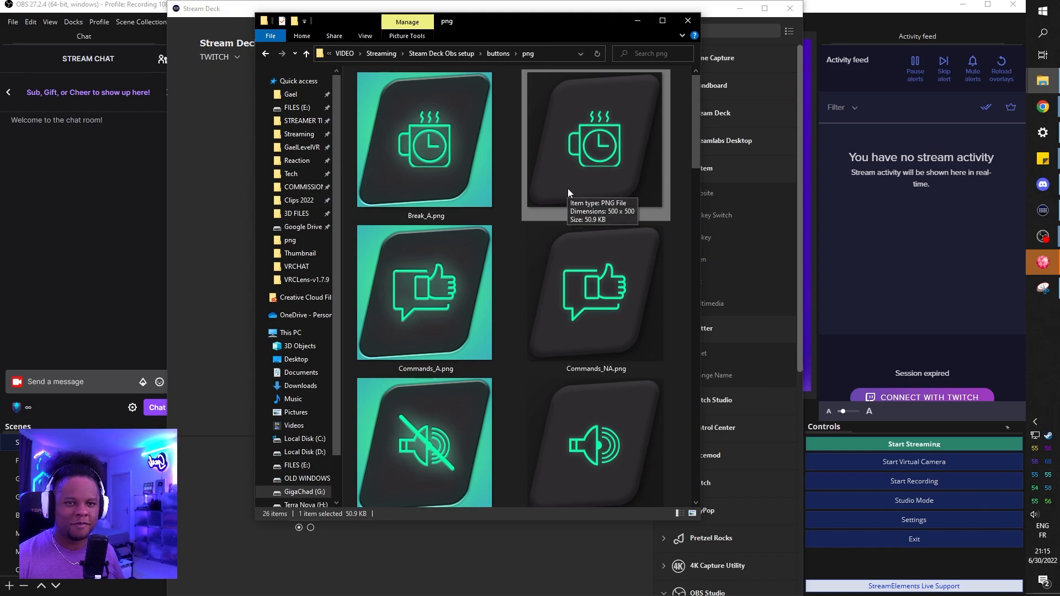
scroll(498, 209, "down", 4)
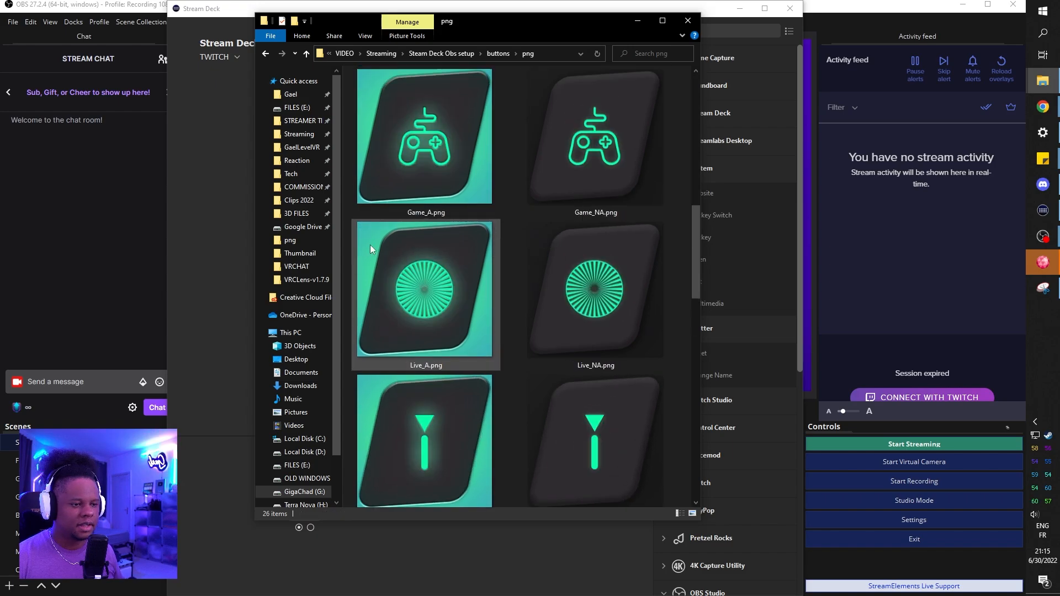
left_click(410, 274)
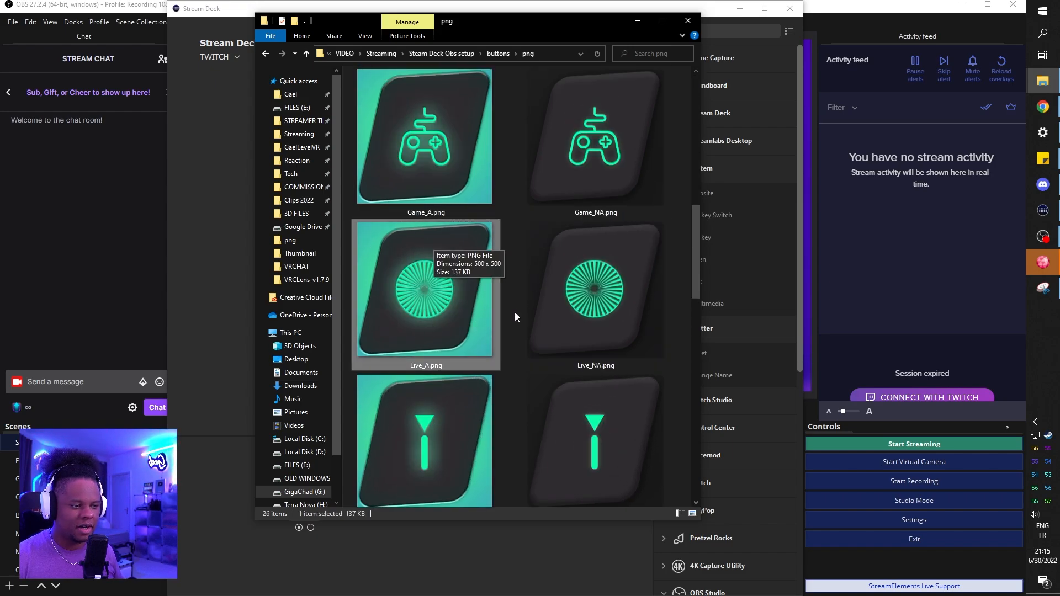
left_click(572, 239)
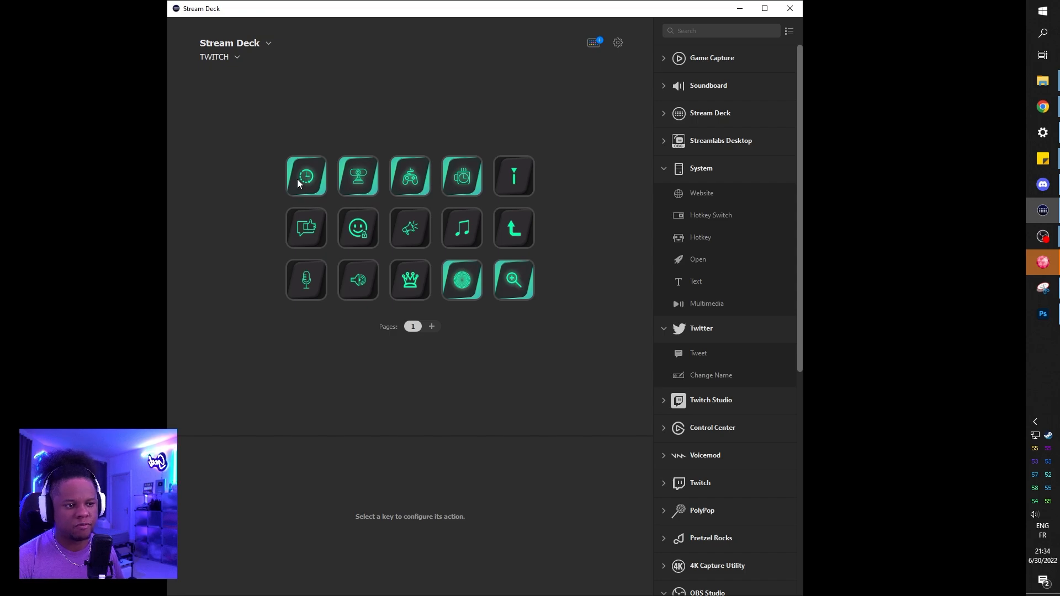
Step: Assign other OBS scenes to the webcam and game controller keys, and set the break key's scene to Scene 4
left_click(355, 174)
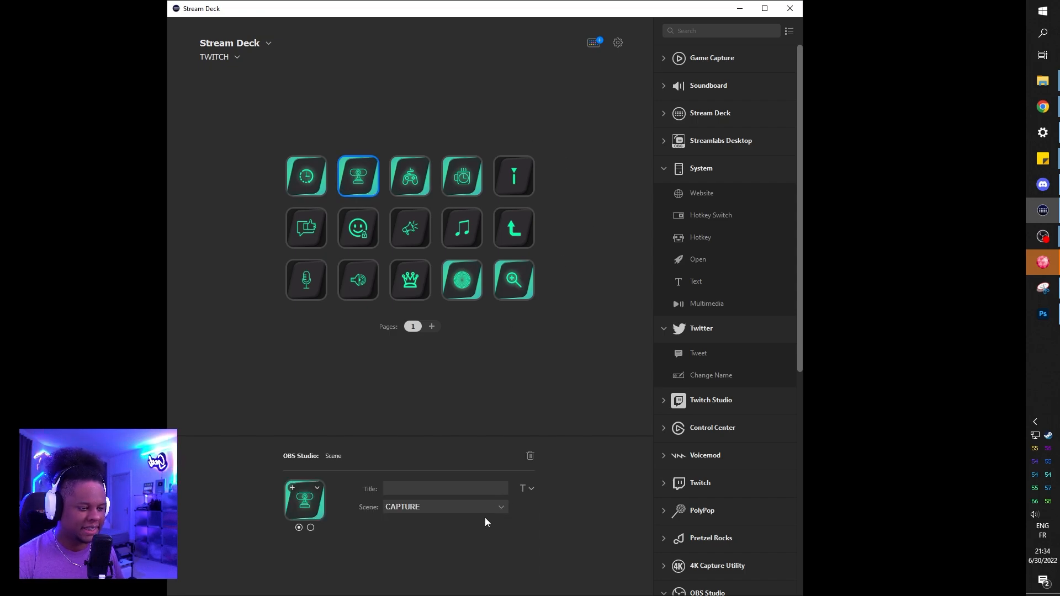
left_click(482, 511)
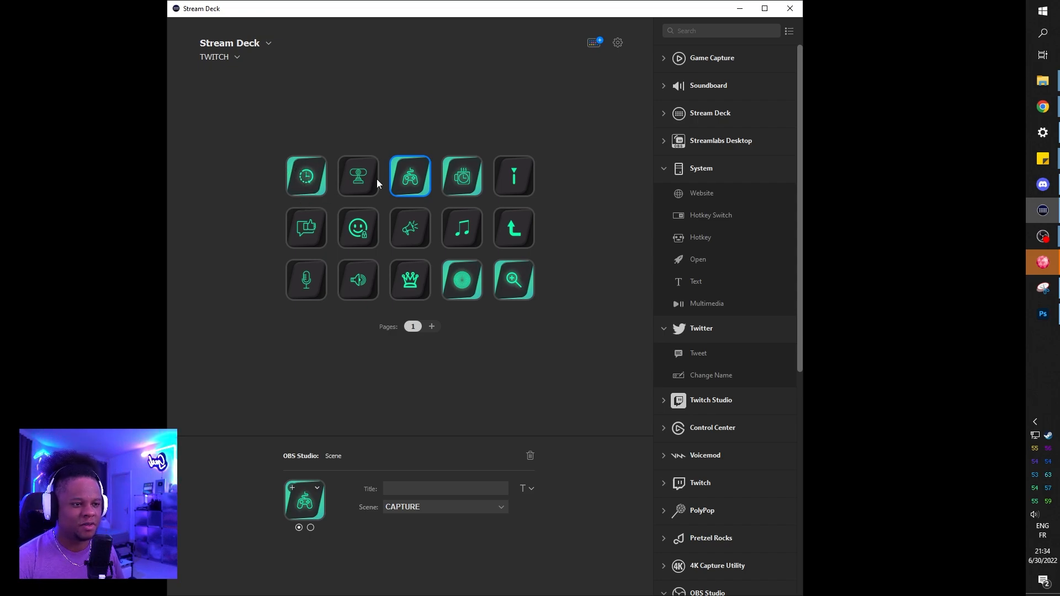
left_click(480, 510)
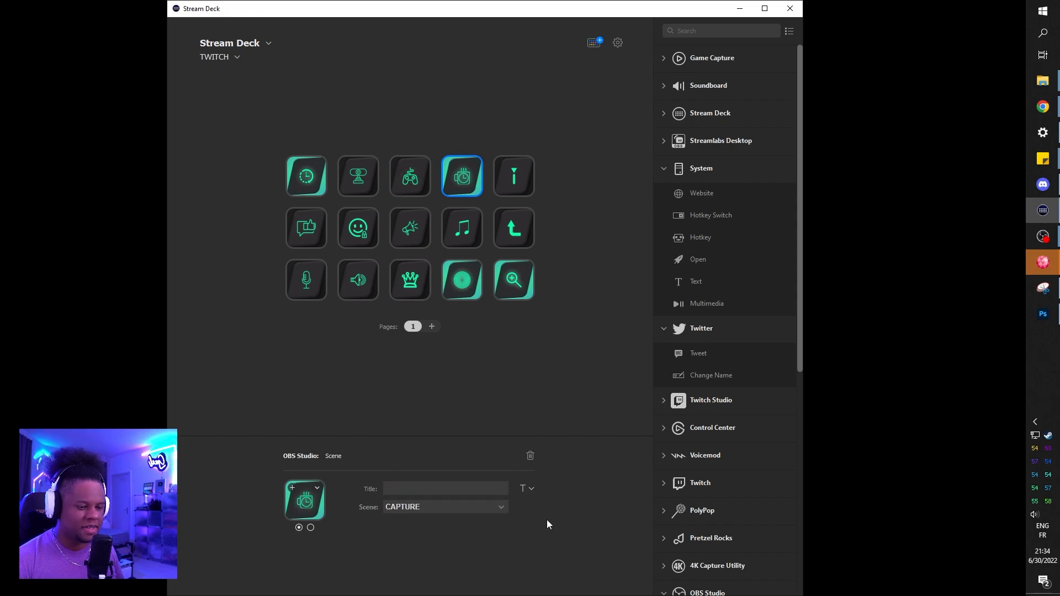
left_click(482, 507)
left_click(436, 487)
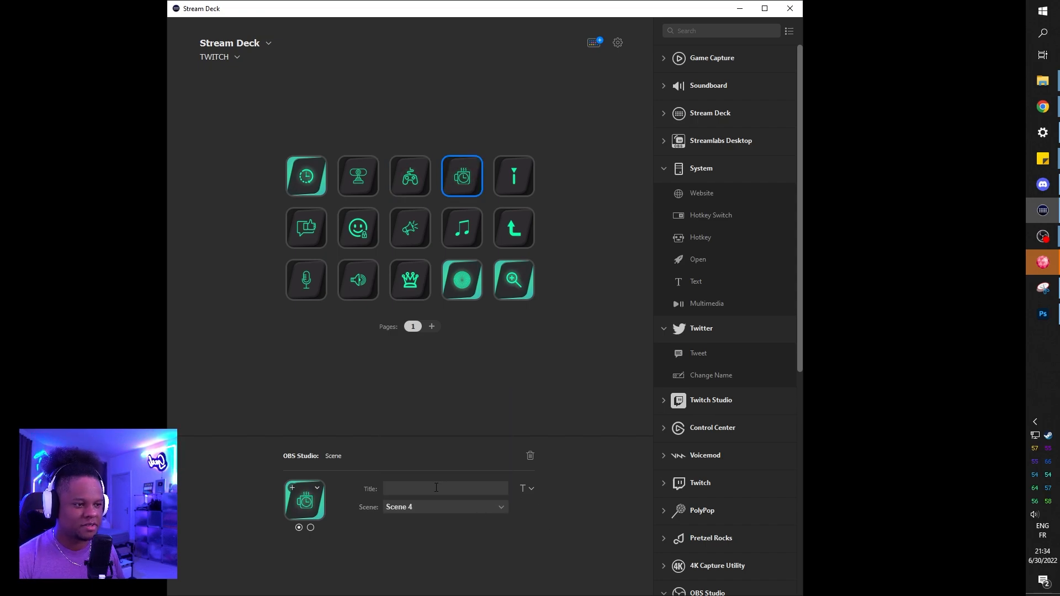
left_click(246, 373)
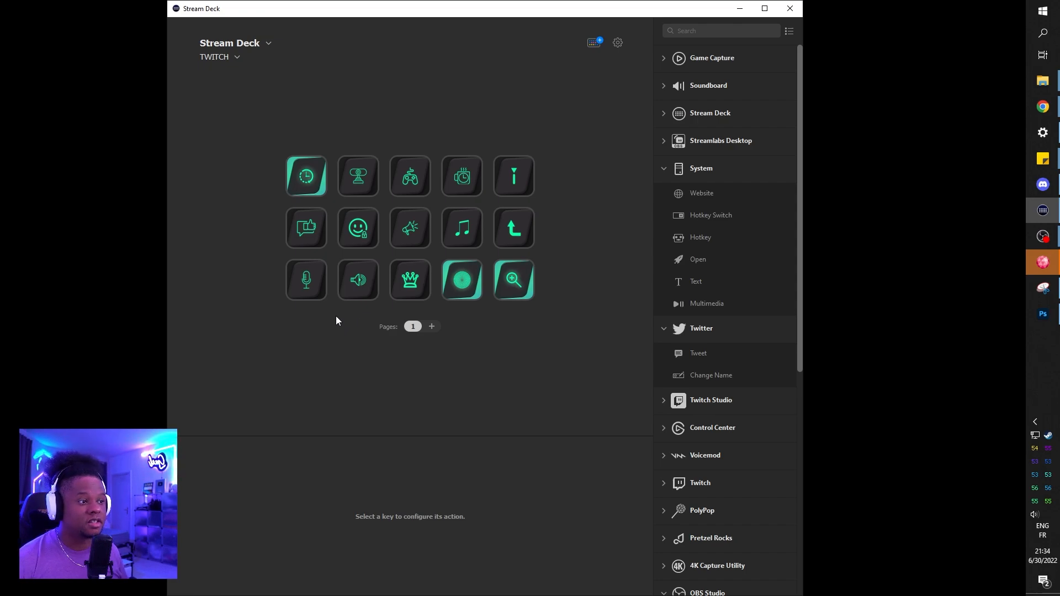
Step: Compare the settings of the microphone's Audio Mixer key and the starting Scene key
left_click(305, 278)
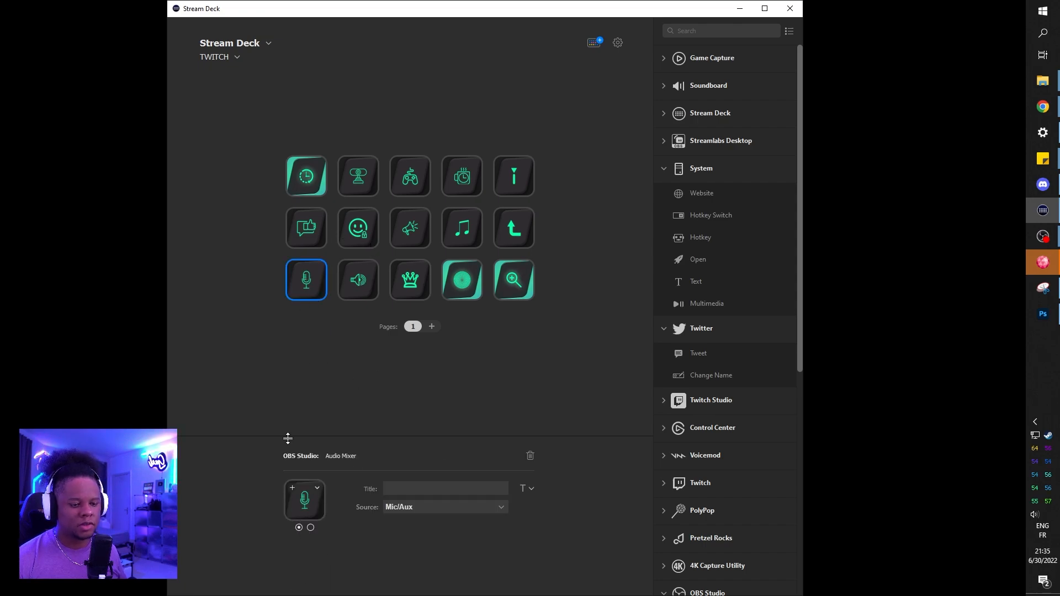
left_click(300, 184)
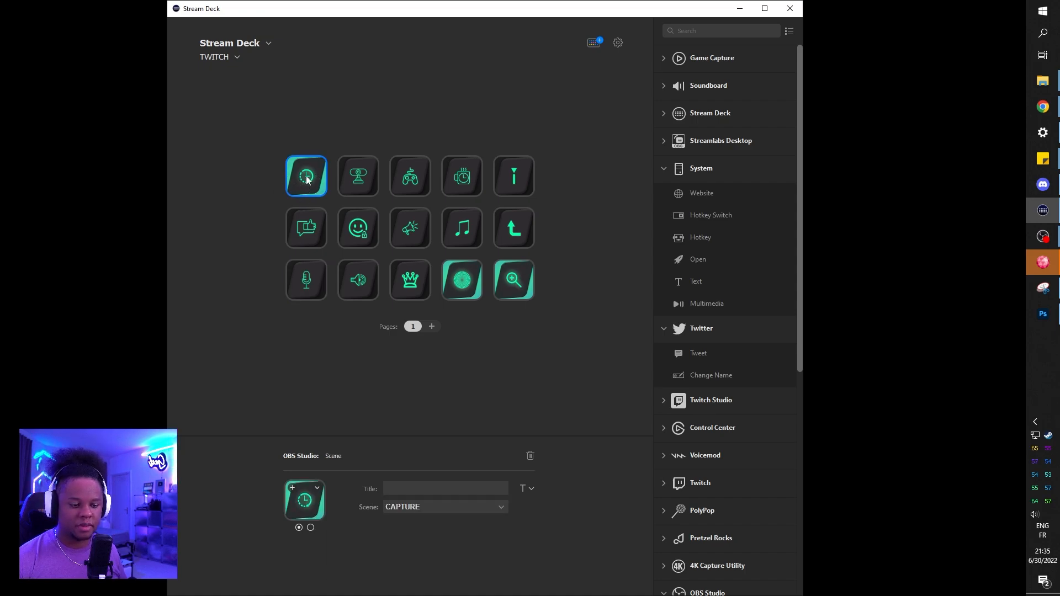
left_click(307, 285)
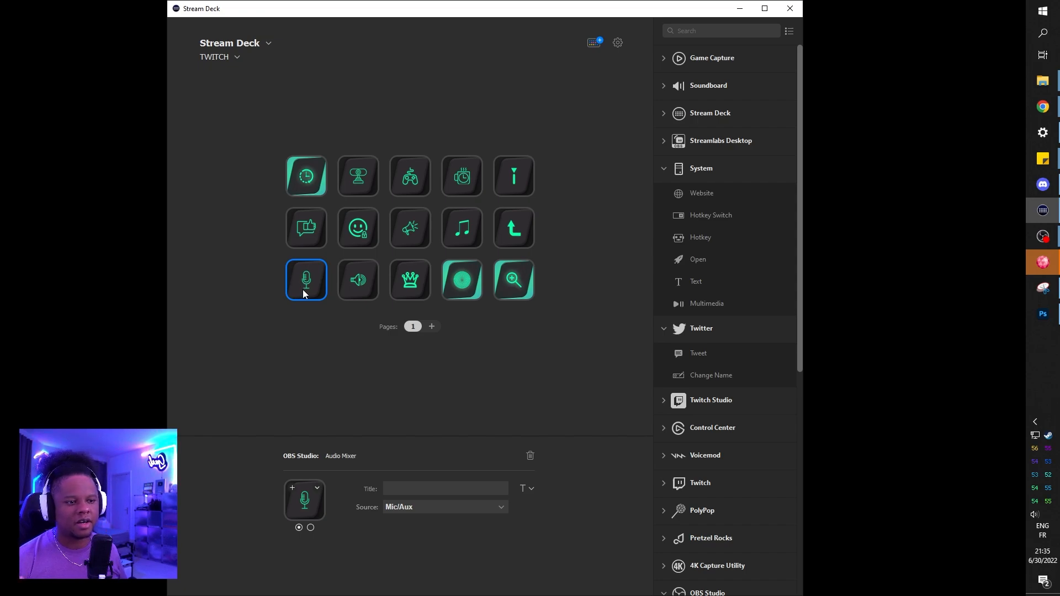
left_click(276, 186)
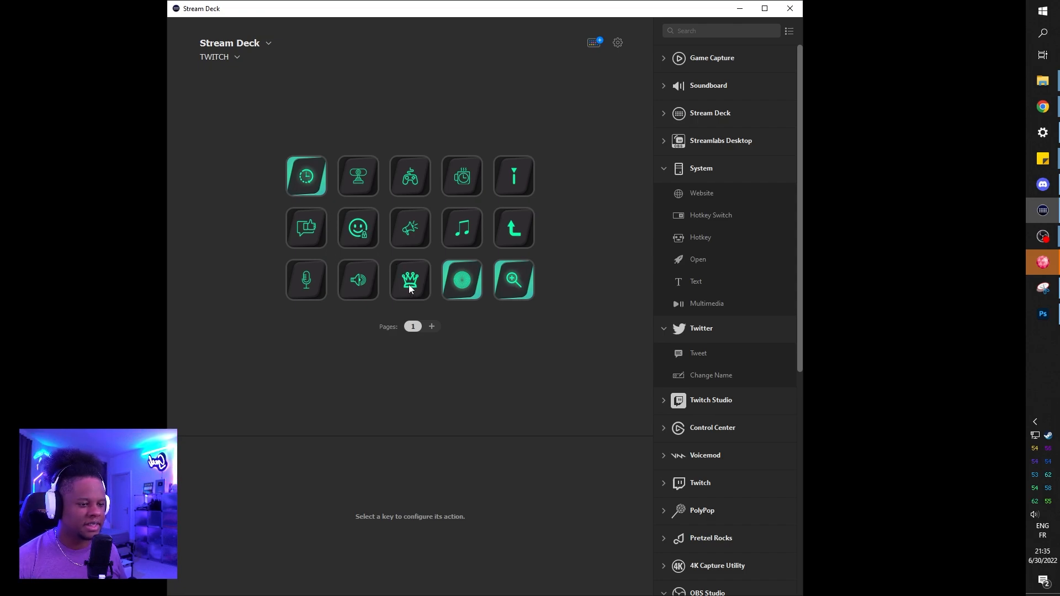
double_click(409, 228)
double_click(313, 189)
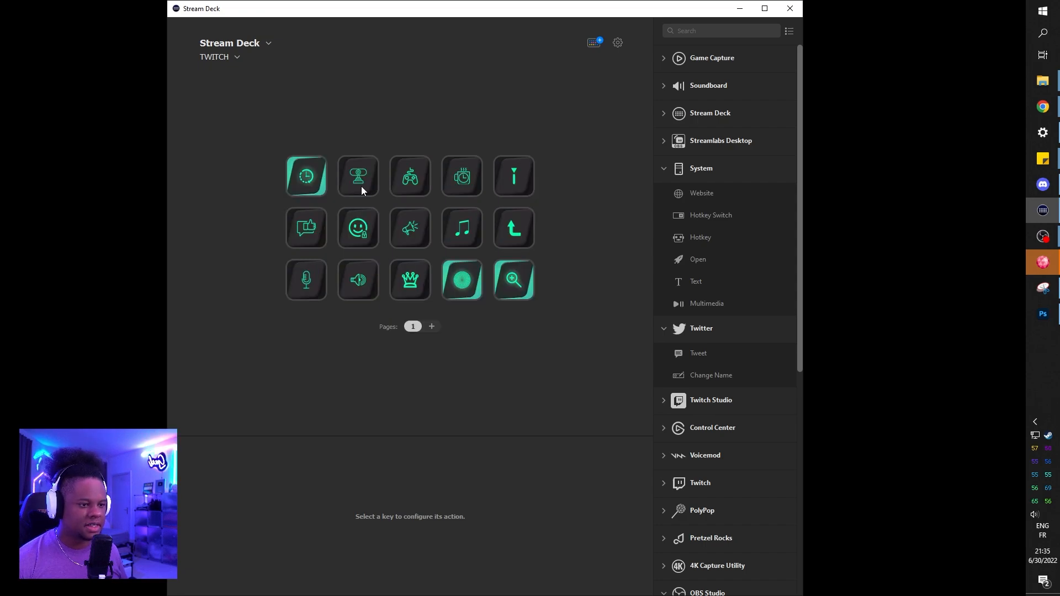
double_click(464, 237)
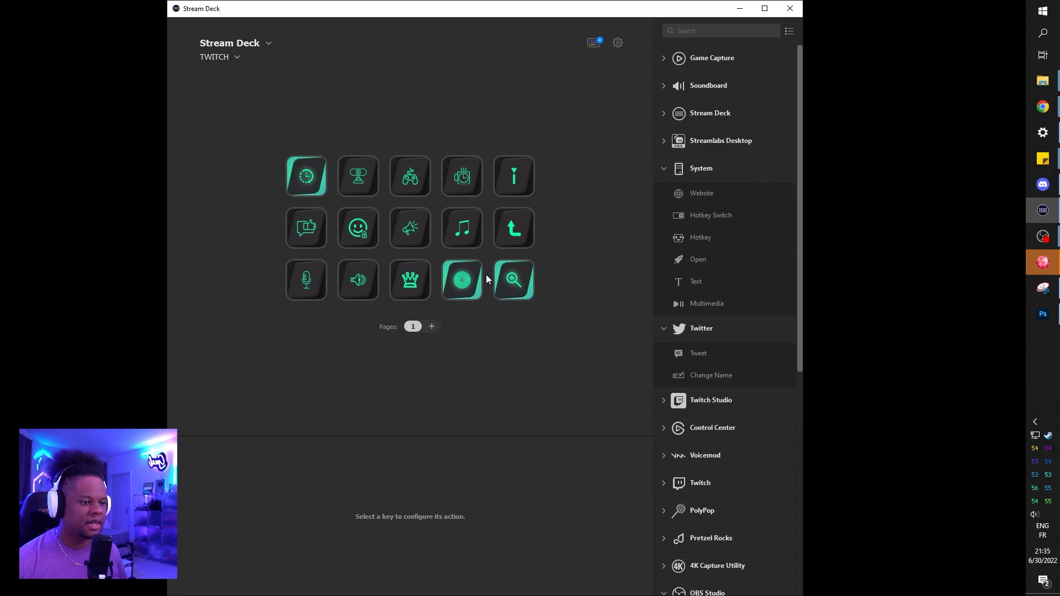
Step: Check the settings of the magnifier key's OBS Filter action, and bring up the popped-out Twitch stream chat
left_click(518, 280)
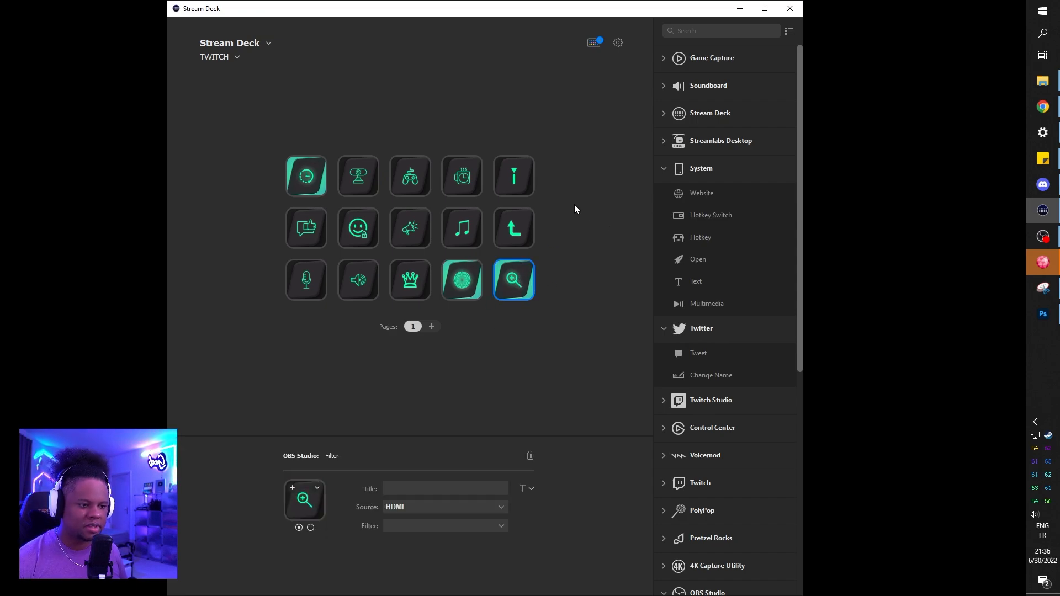
left_click(499, 343)
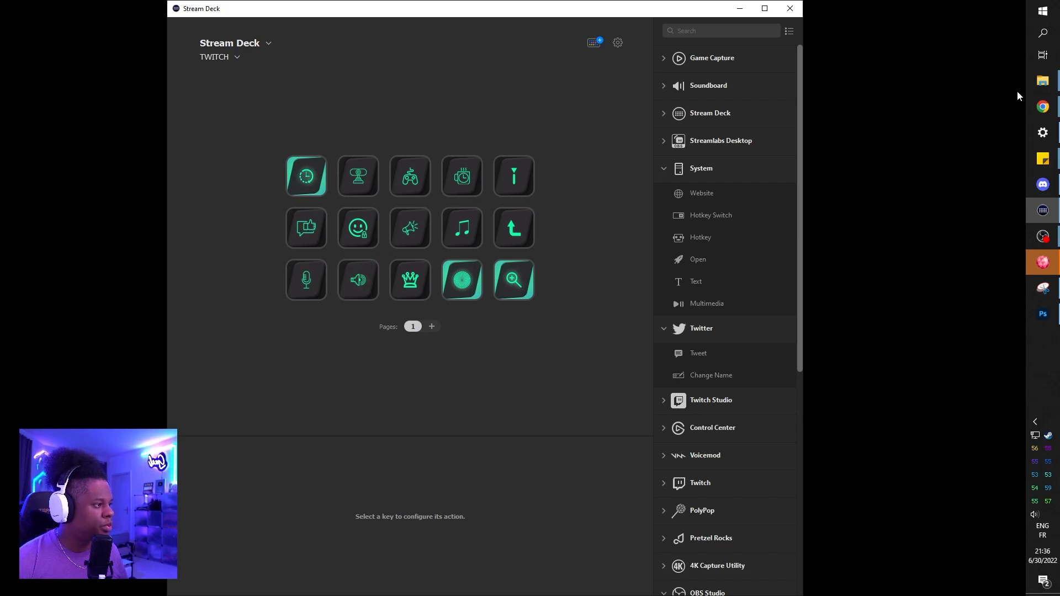
left_click(1043, 107)
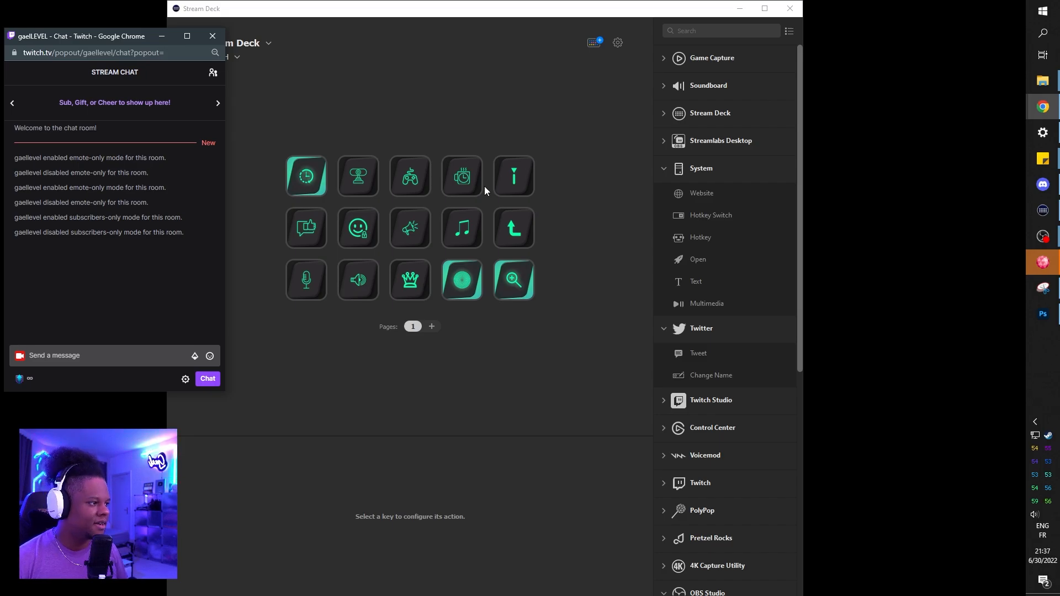
Step: Switch to Photoshop, collapse the Button active and Button non active layer groups, and select the Button active group
left_click(1041, 315)
left_click(852, 234)
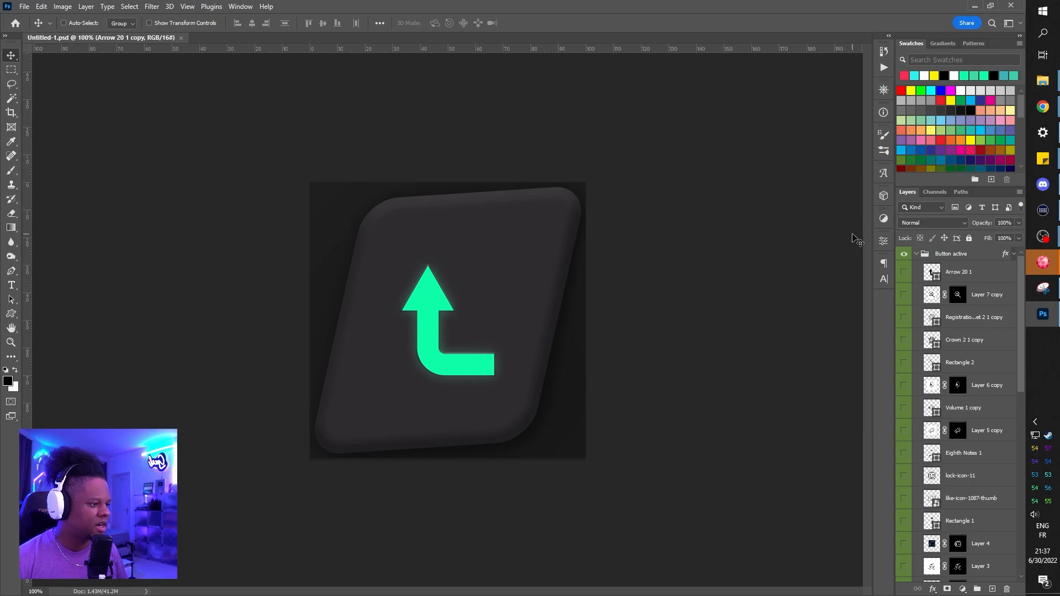
left_click(918, 255)
left_click(919, 282)
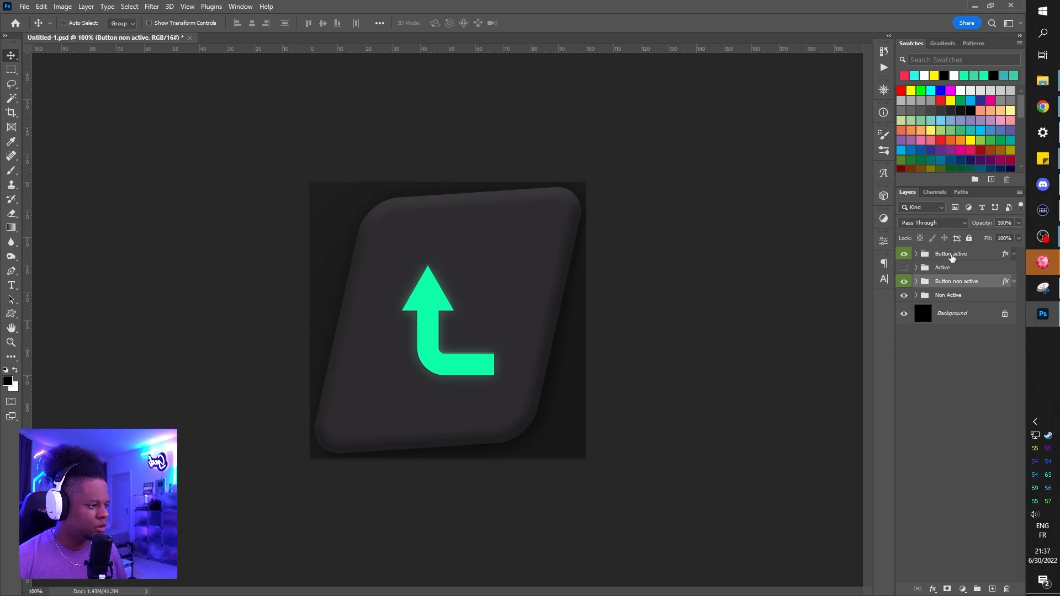
left_click(952, 256)
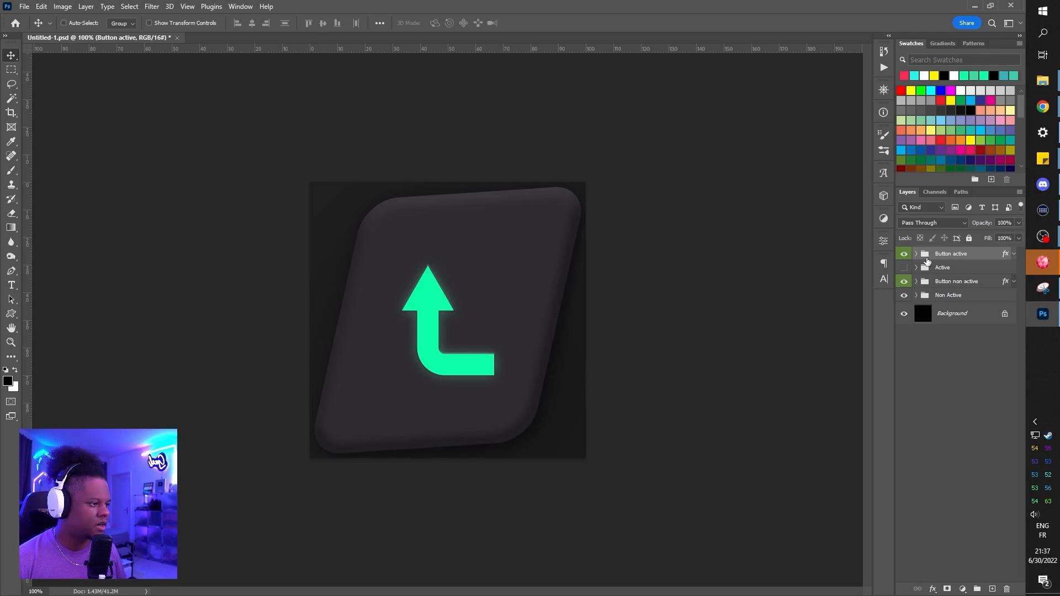
Step: Place the Twitter bird image from File Explorer's stock folder on the button canvas, scaled down to about 12.5%
key("alt+Tab")
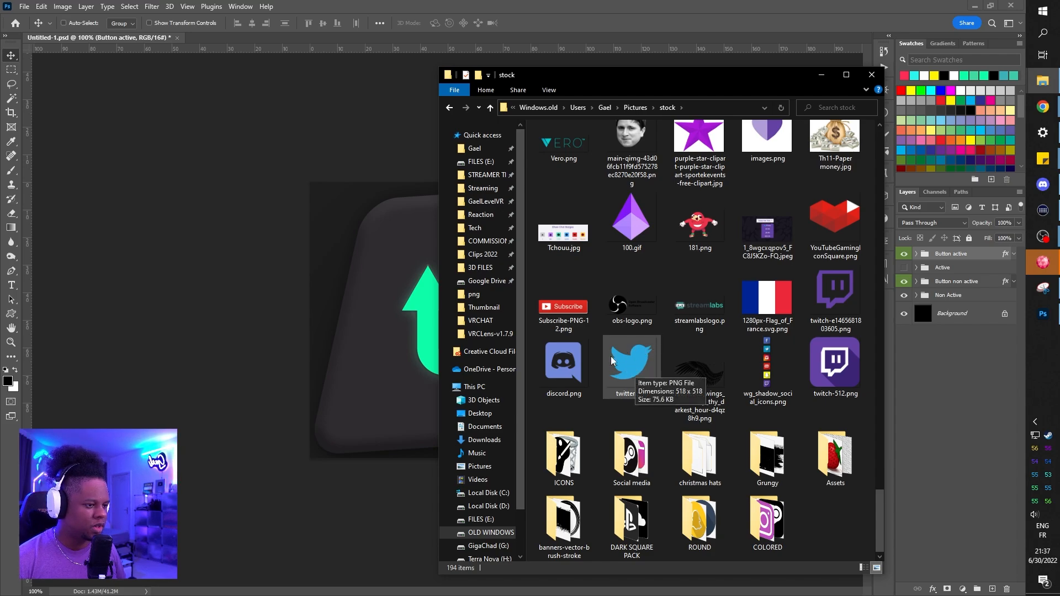
left_click_drag(632, 366, 381, 238)
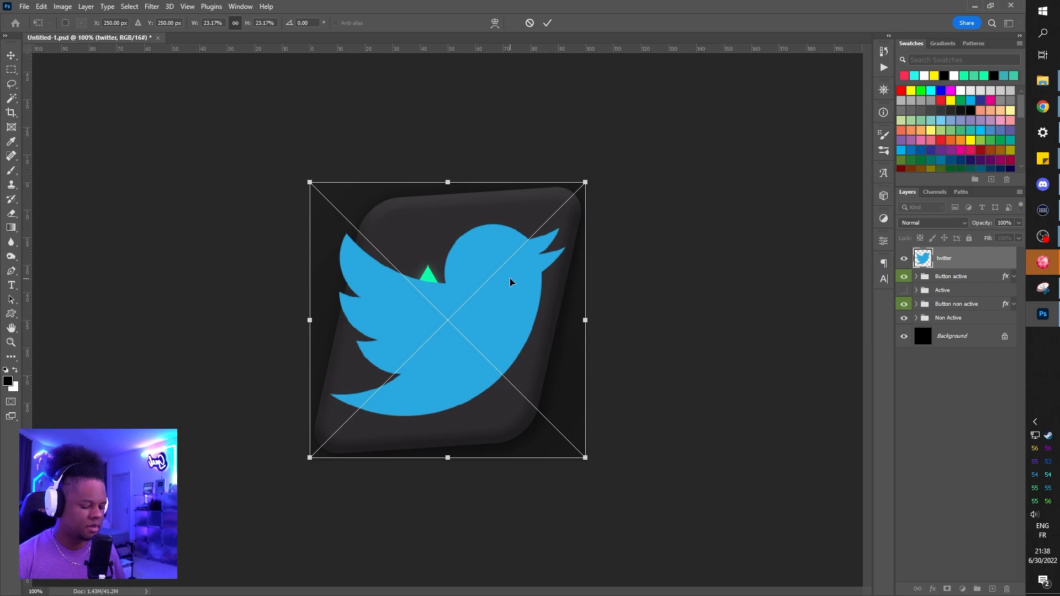
left_click_drag(585, 183, 525, 249)
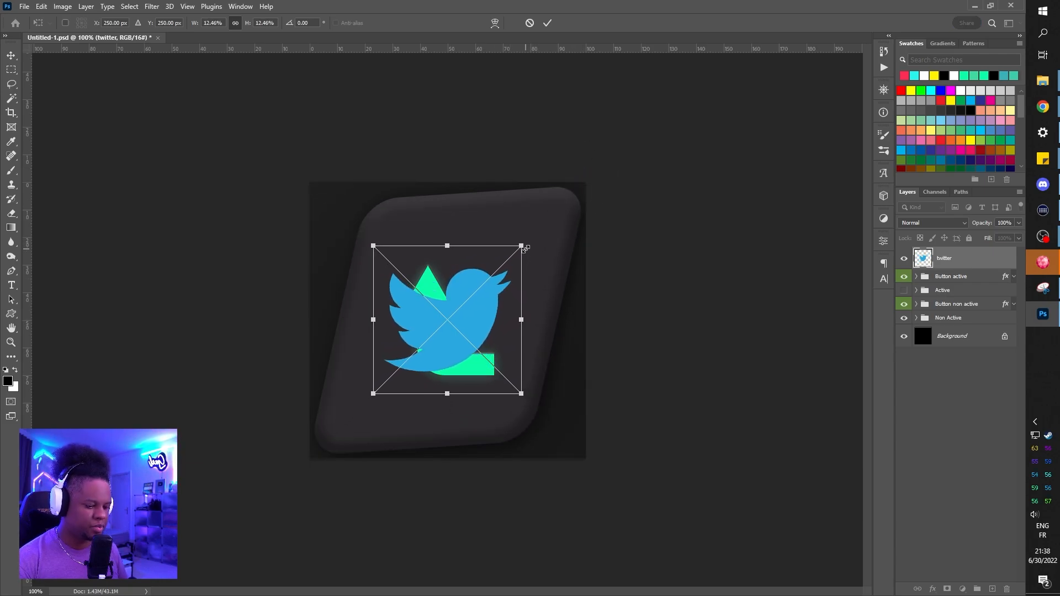
key("Return")
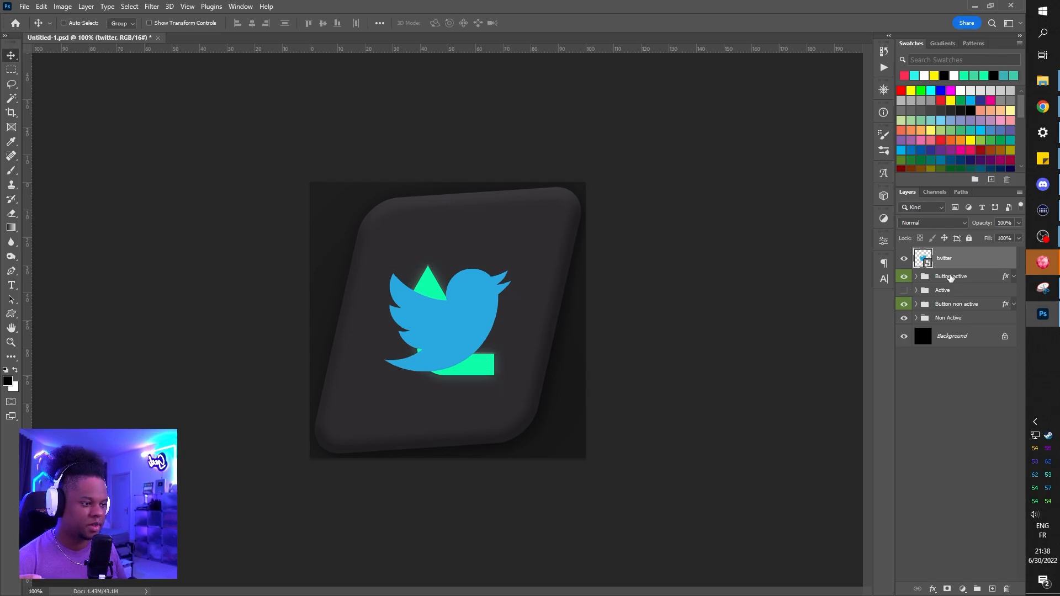
Step: Compare the active and non-active button designs by toggling the visibility of the Active group, Button active group and twitter layer
left_click(950, 278)
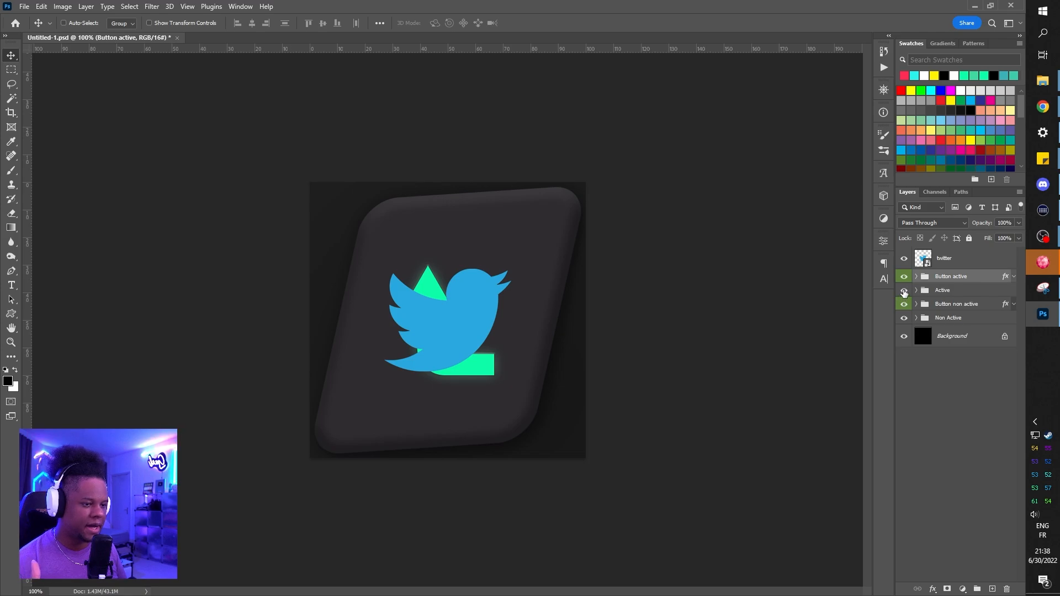
left_click(904, 290)
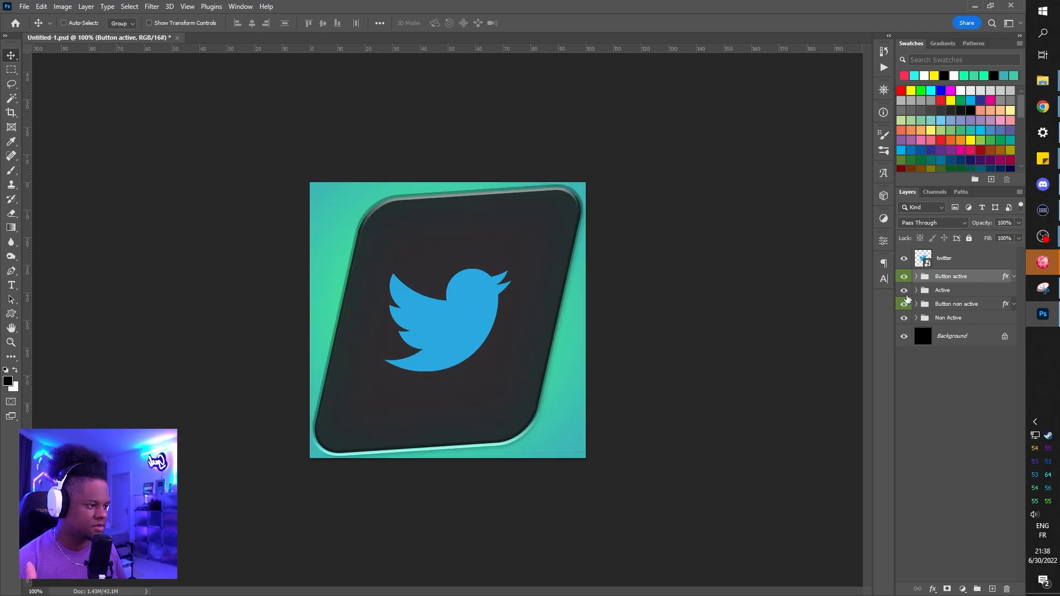
left_click(903, 258)
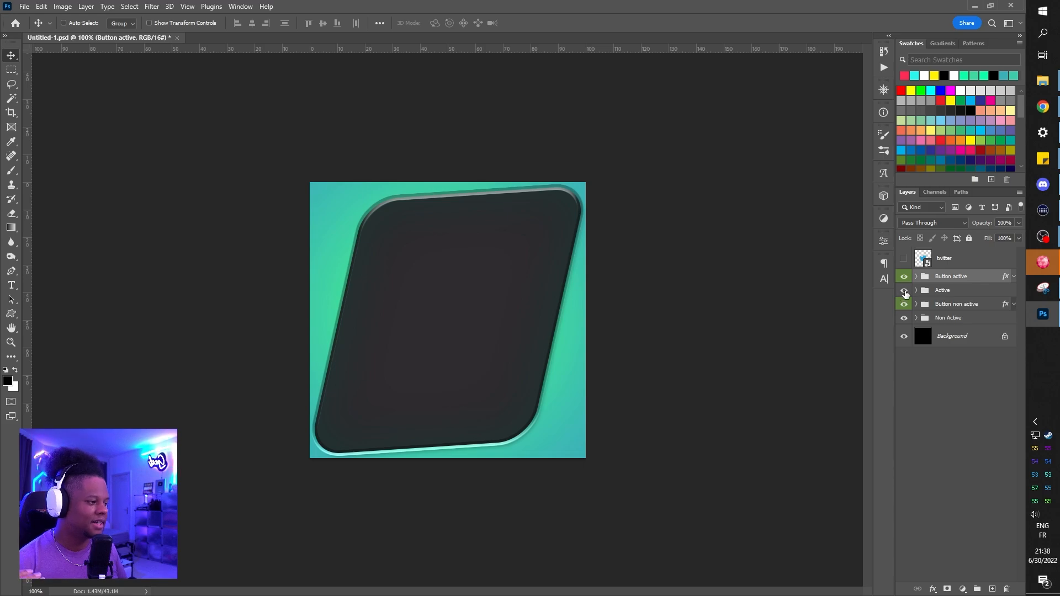
left_click_drag(905, 292, 905, 282)
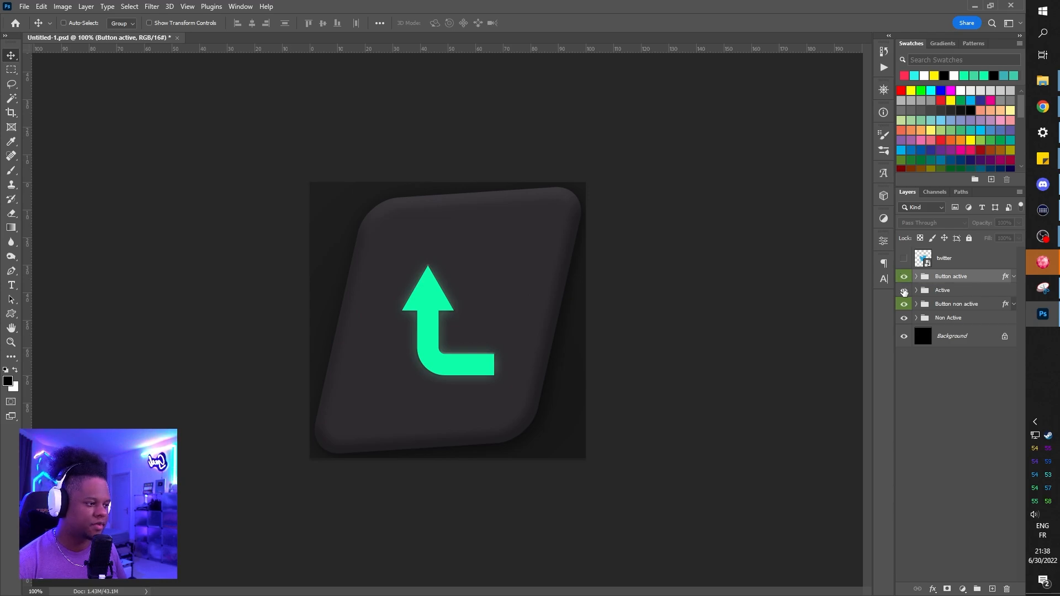
left_click(904, 277)
left_click(904, 282)
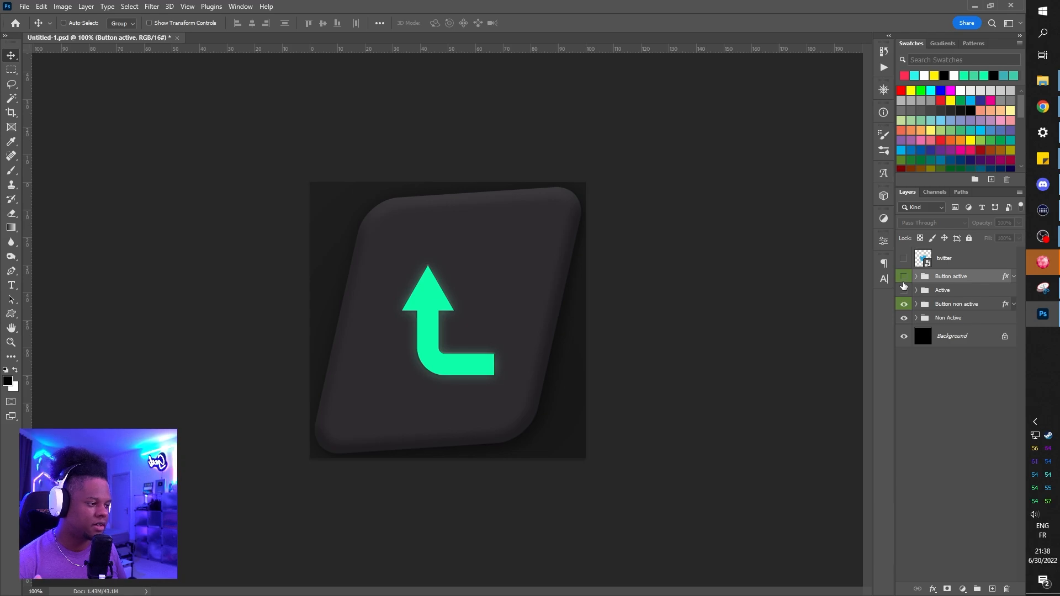
Step: Show the Button active group and the twitter layer, and put the twitter layer inside the Button active group
left_click(904, 277)
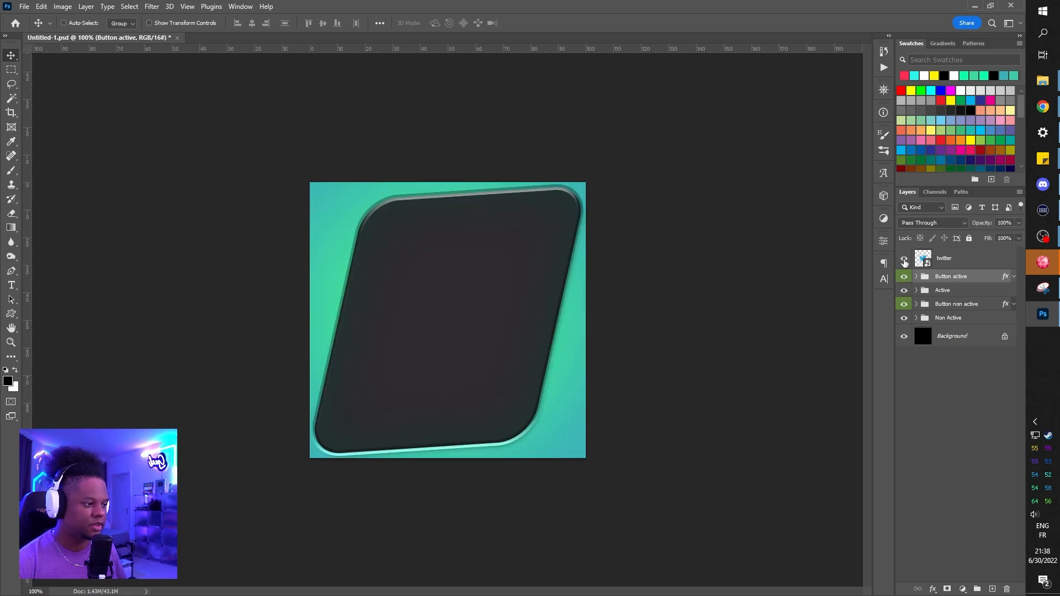
left_click(904, 259)
left_click_drag(944, 258, 959, 279)
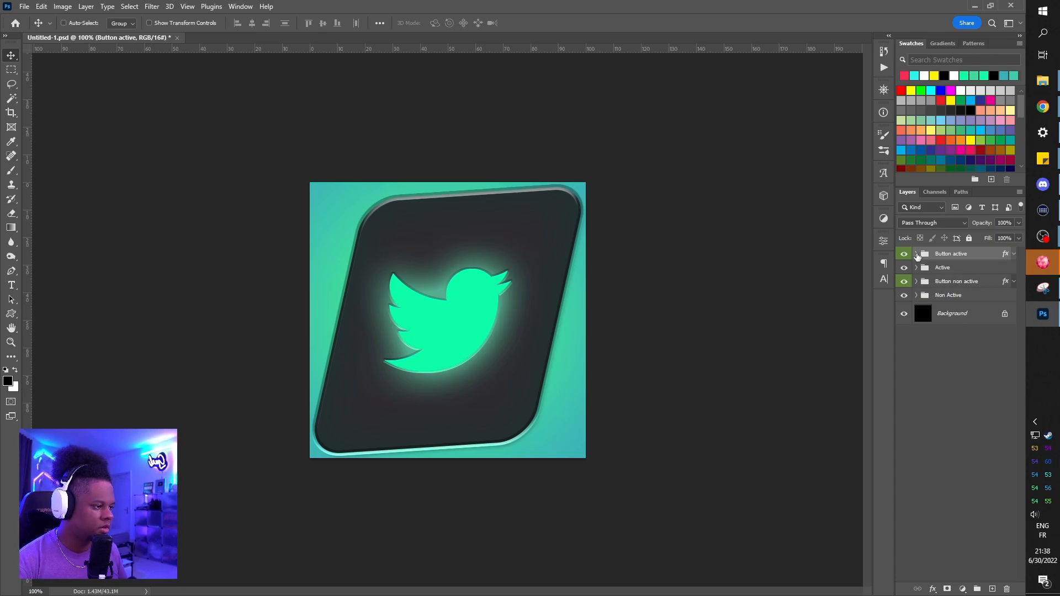
Step: Move the twitter layer out of the Button active group and into the Button non active group, with both active groups hidden
left_click(917, 256)
left_click_drag(951, 273, 953, 248)
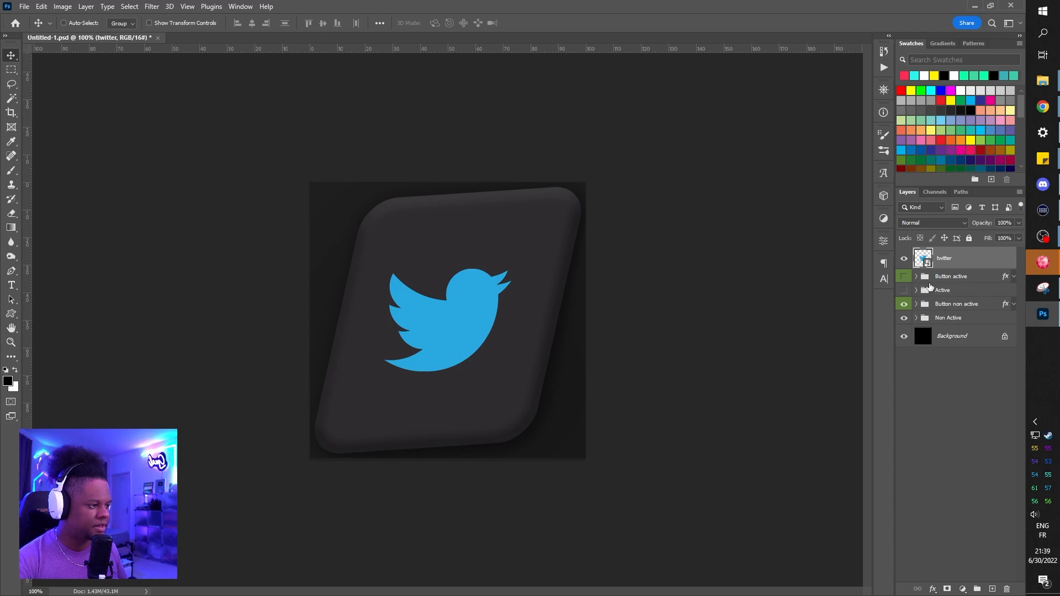
left_click_drag(944, 261, 948, 307)
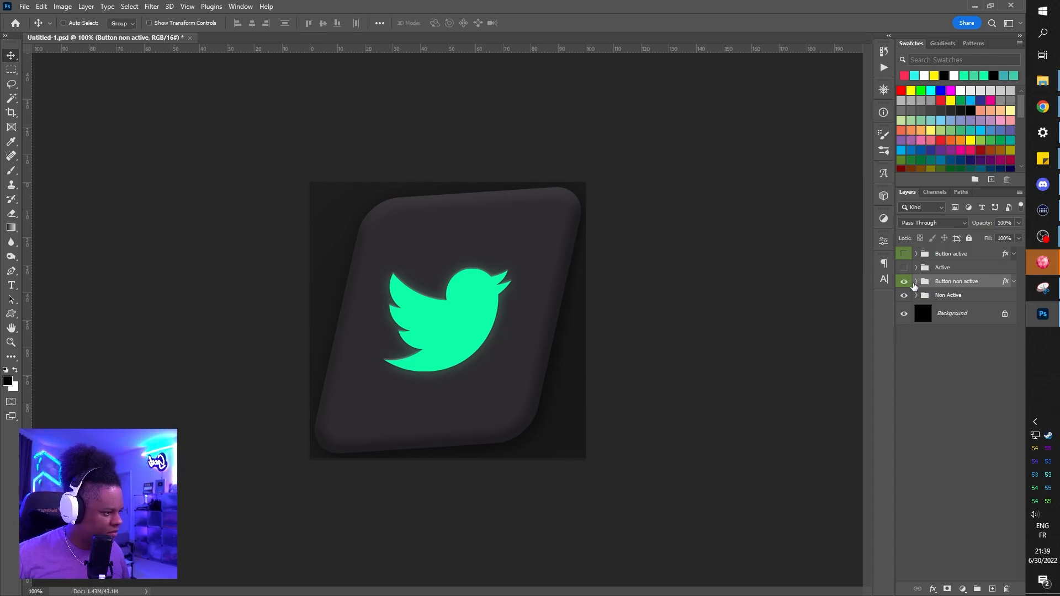
Step: Expand the Button non active group, hide the twitter layer, and preview the group's other icon layers one at a time
left_click(916, 295)
left_click(916, 296)
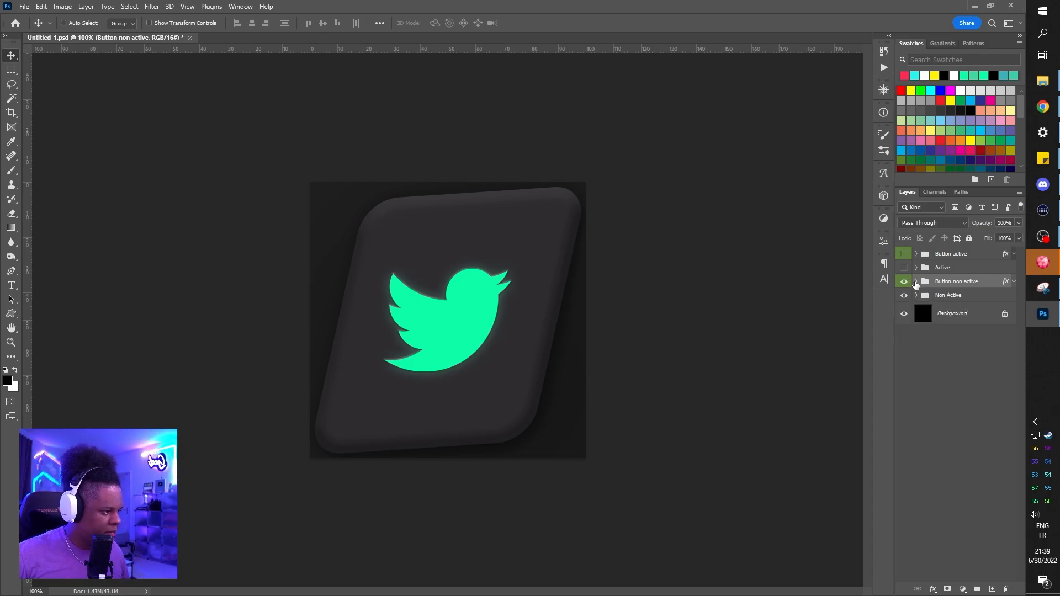
left_click(916, 282)
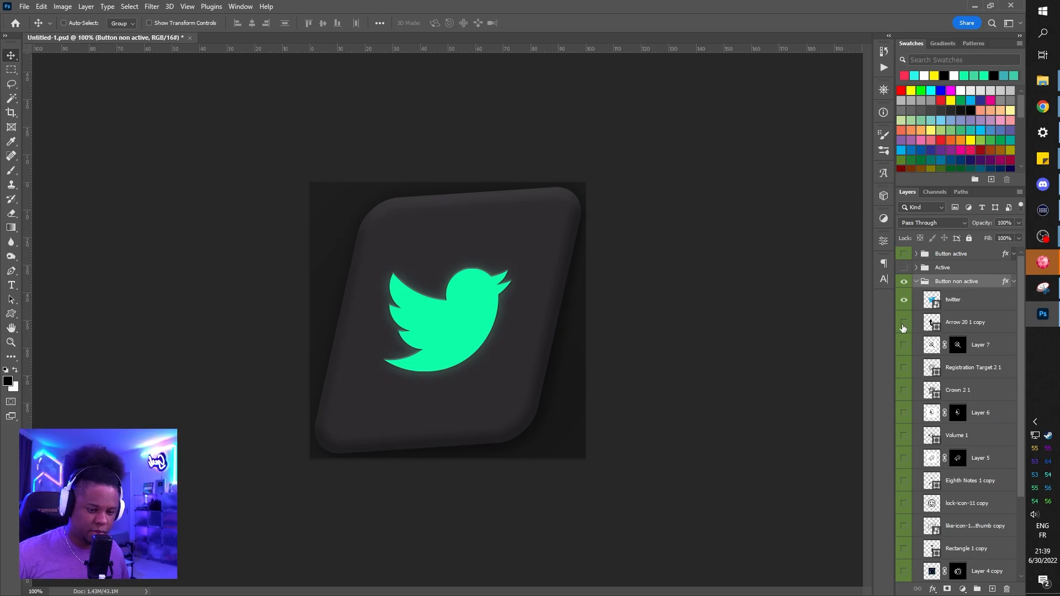
left_click(904, 302)
left_click(903, 324)
left_click(903, 324)
left_click(903, 347)
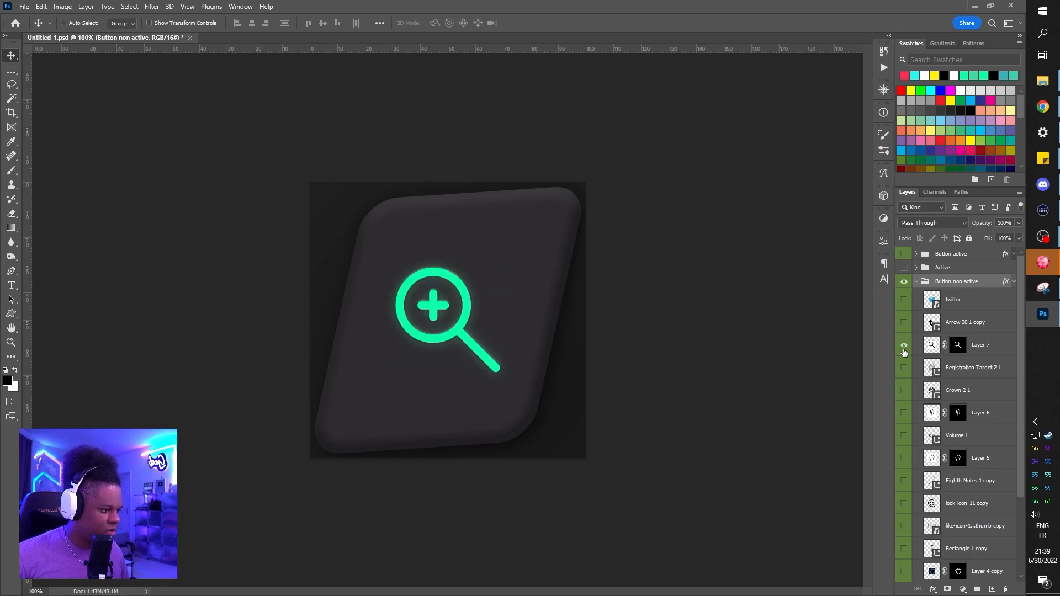
left_click(904, 347)
left_click(904, 369)
left_click(904, 369)
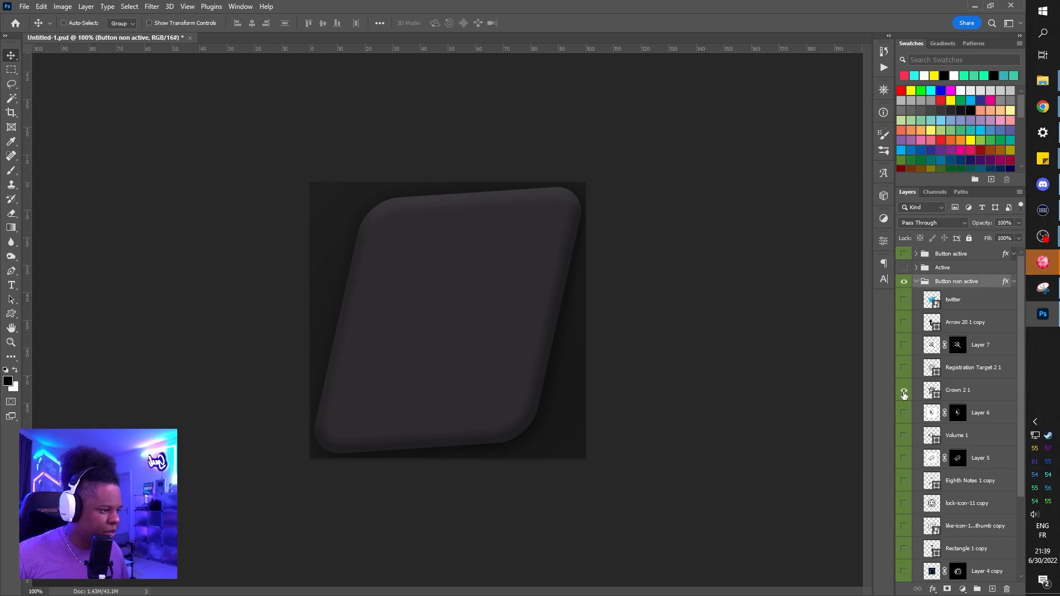
left_click(904, 391)
left_click(904, 391)
left_click(904, 413)
left_click(904, 413)
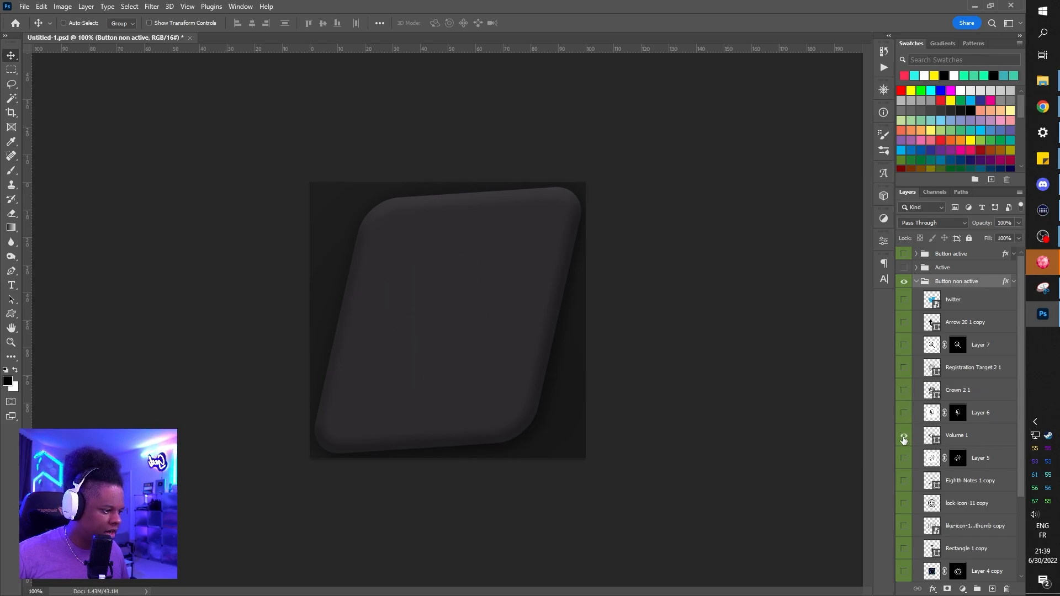
left_click(903, 436)
left_click(904, 436)
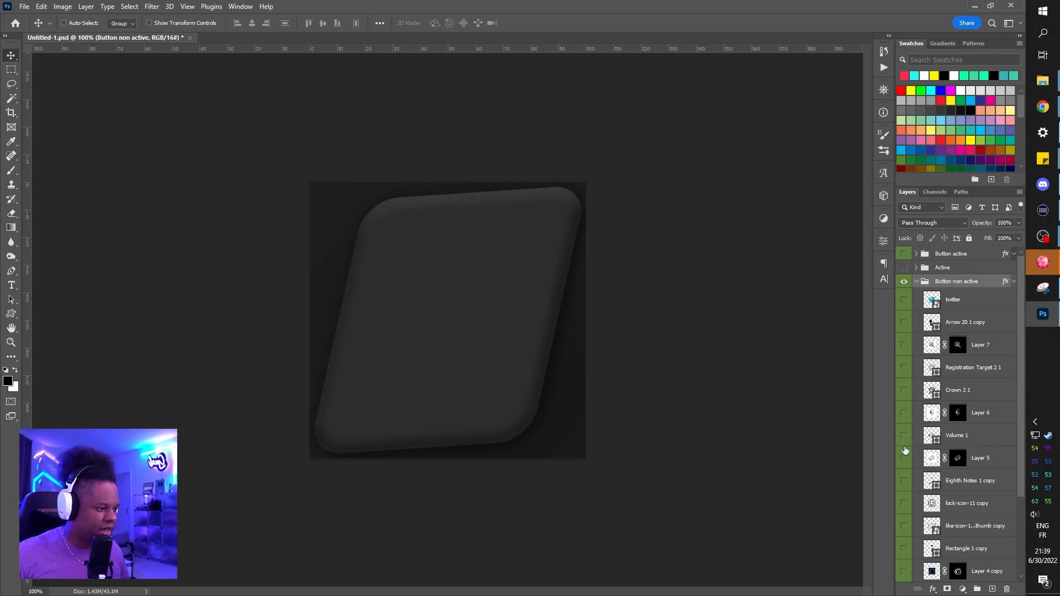
left_click(904, 459)
left_click(904, 459)
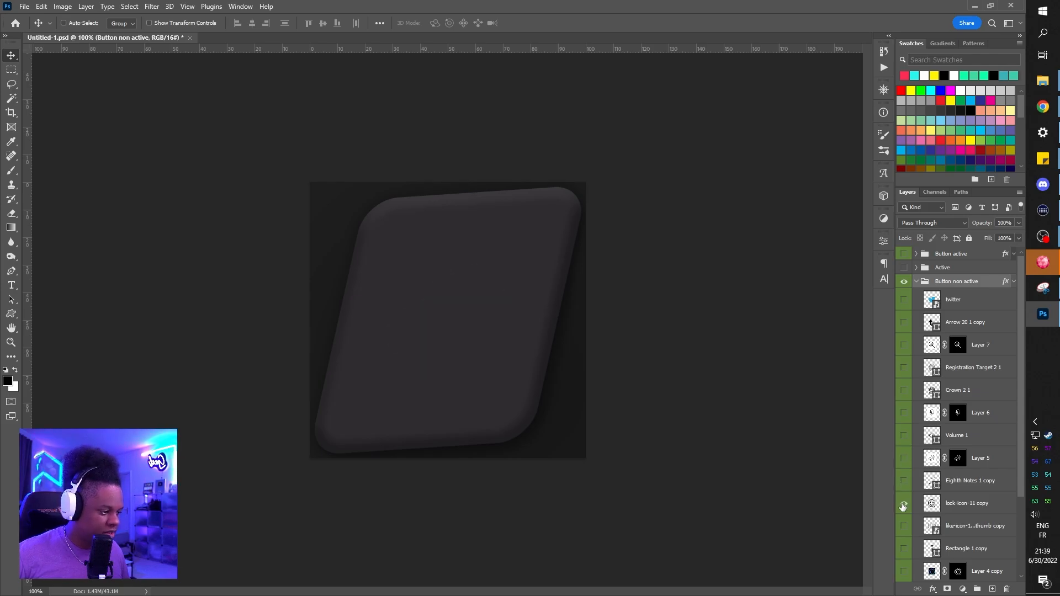
left_click(904, 503)
left_click(904, 503)
left_click(904, 526)
left_click(904, 525)
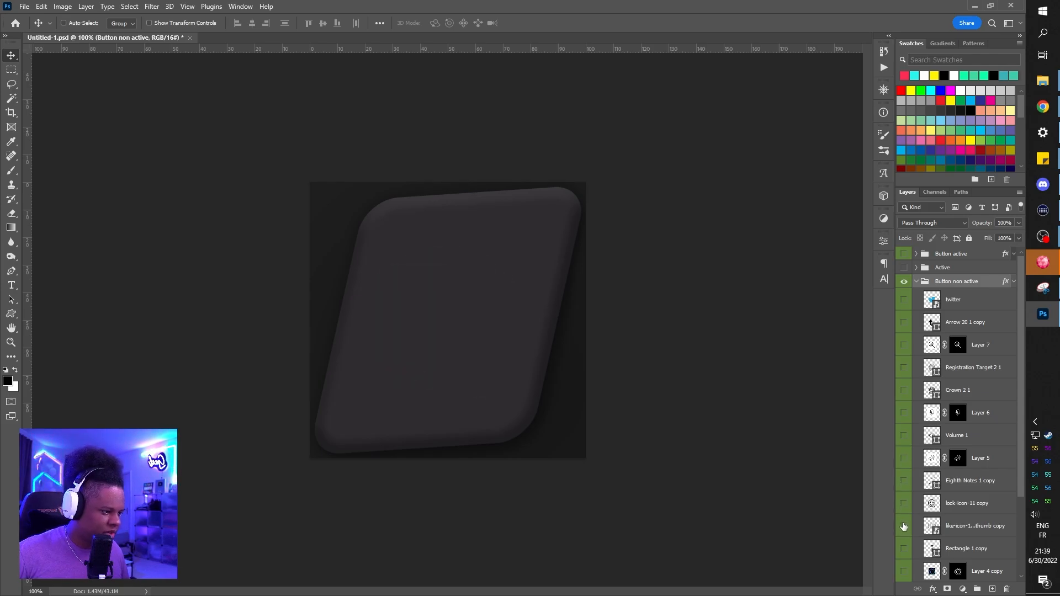
scroll(901, 514, "down", 3)
left_click(904, 502)
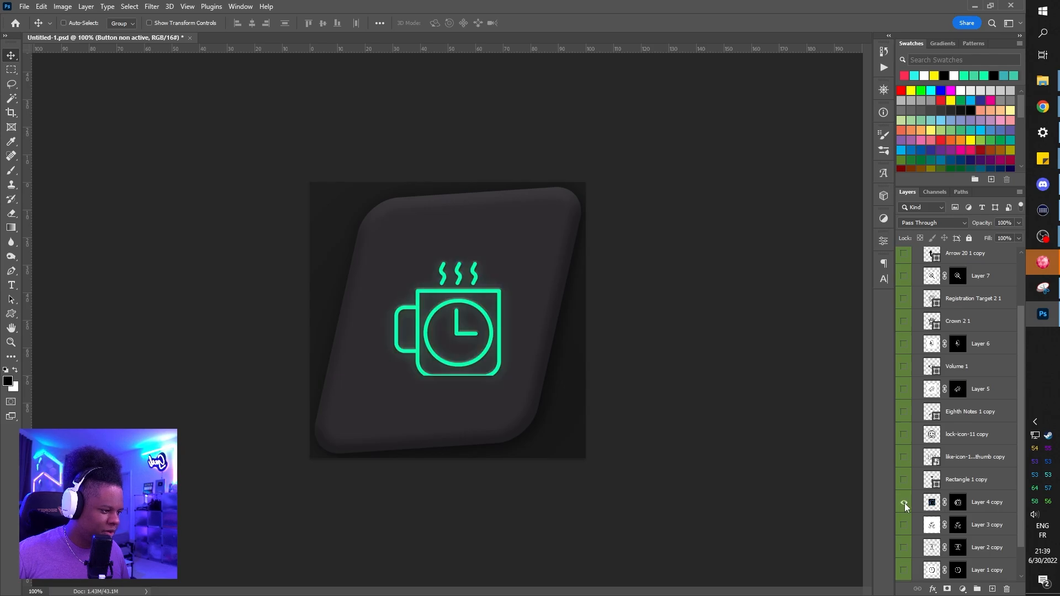
left_click(903, 503)
left_click(904, 526)
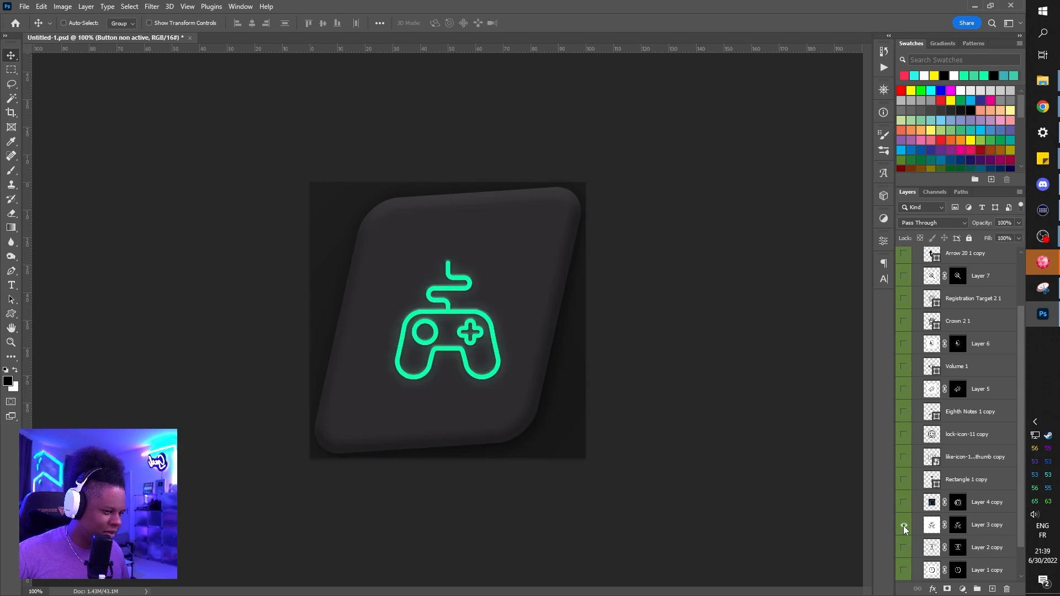
left_click(904, 526)
left_click(904, 548)
left_click(903, 548)
scroll(901, 549, "up", 3)
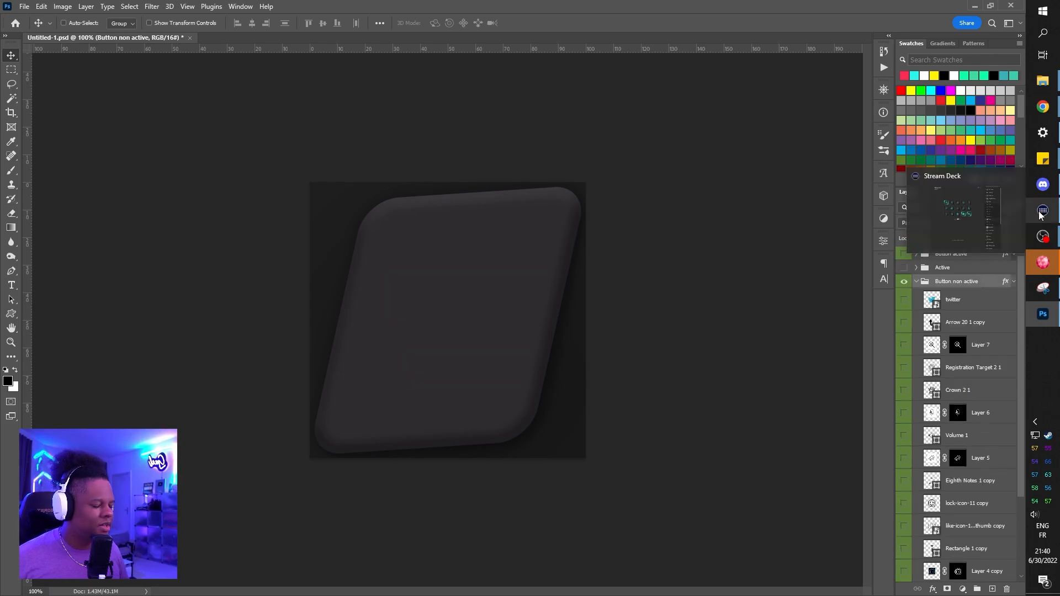
Step: Switch to Stream Deck and open the icon library for the arrow icon's Switch Profile key
left_click(1041, 215)
left_click(511, 229)
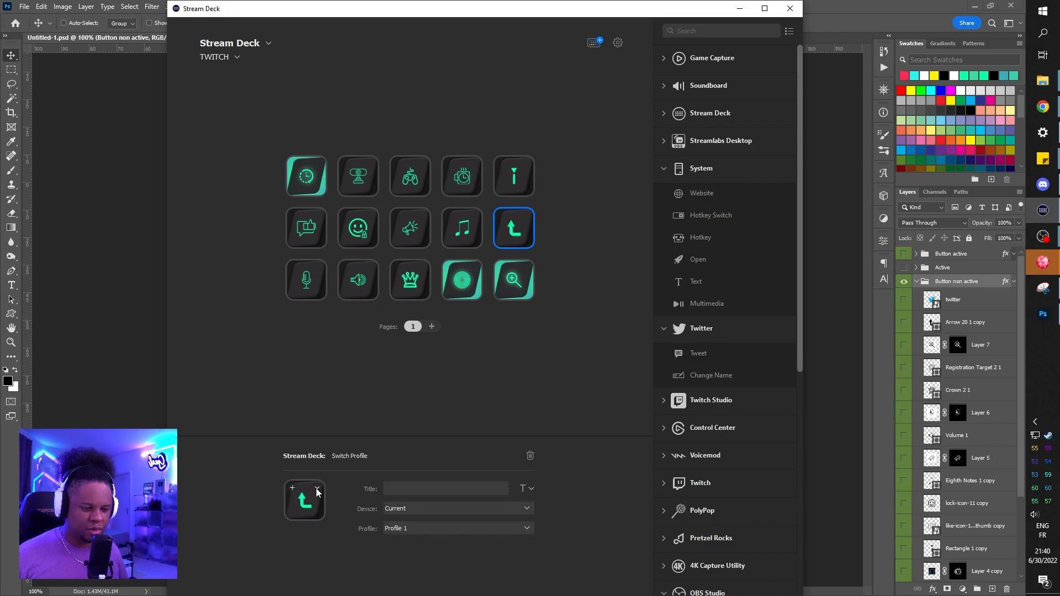
left_click(293, 489)
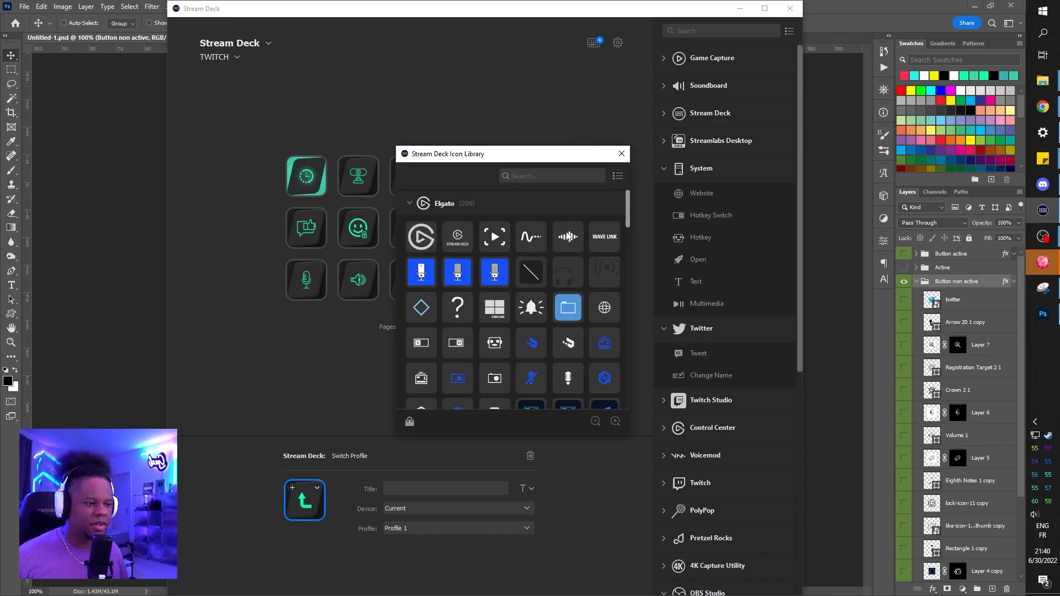
Step: Look through the Elgato icons in the Stream Deck Icon Library, and close the library
scroll(535, 293, "down", 5)
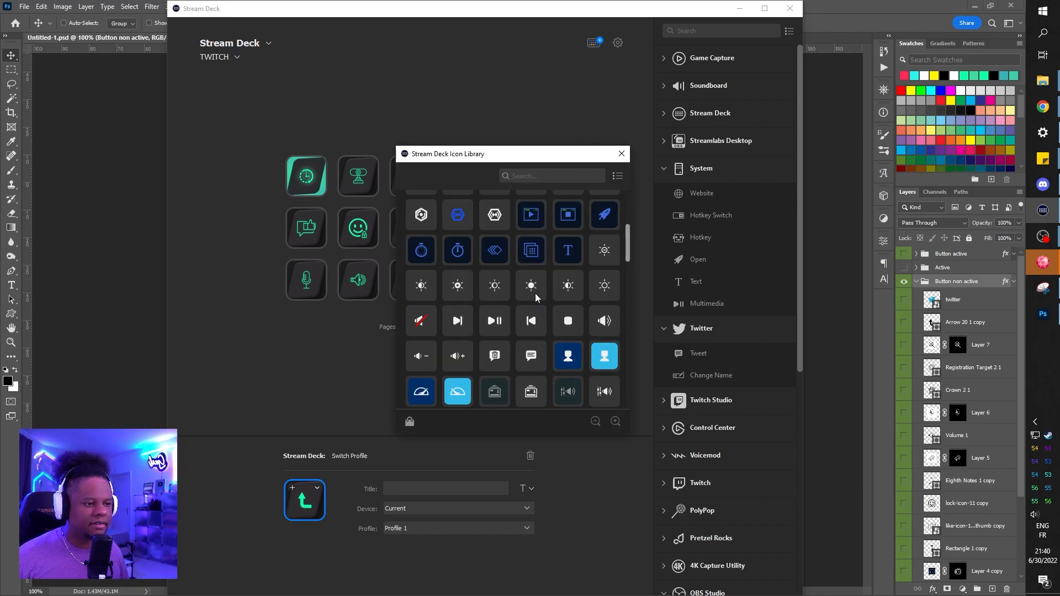
scroll(534, 293, "down", 10)
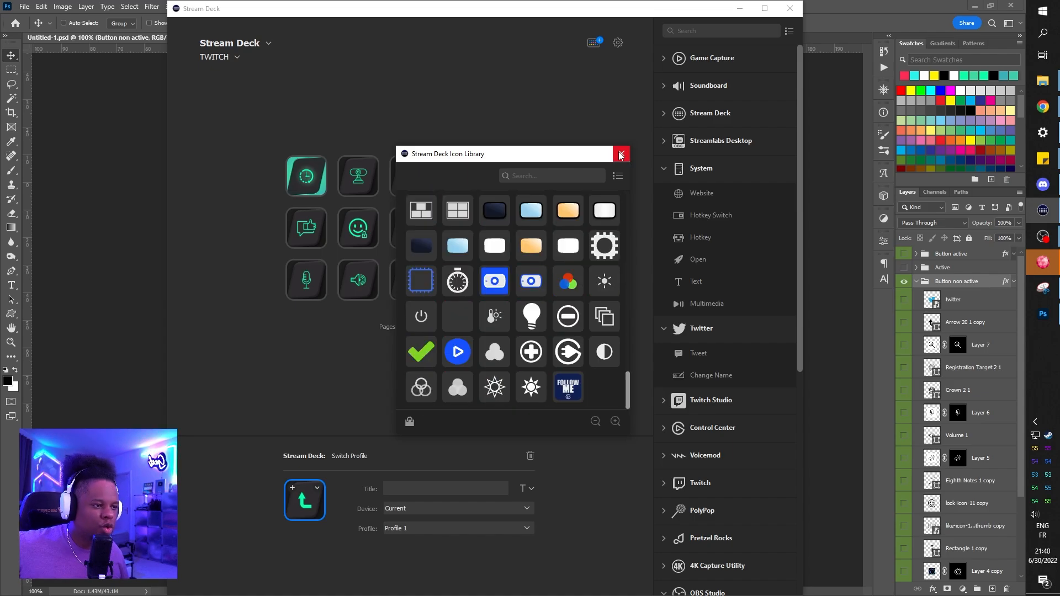
left_click(621, 154)
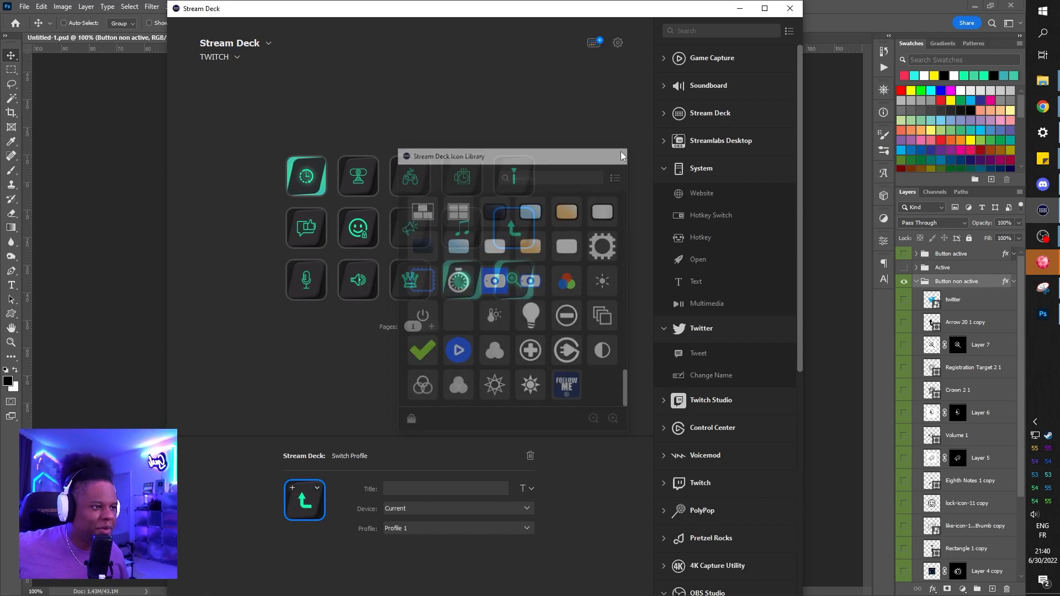
Step: Open the Stream Deck store, browse the icon packs of all categories, and close the store
left_click(593, 44)
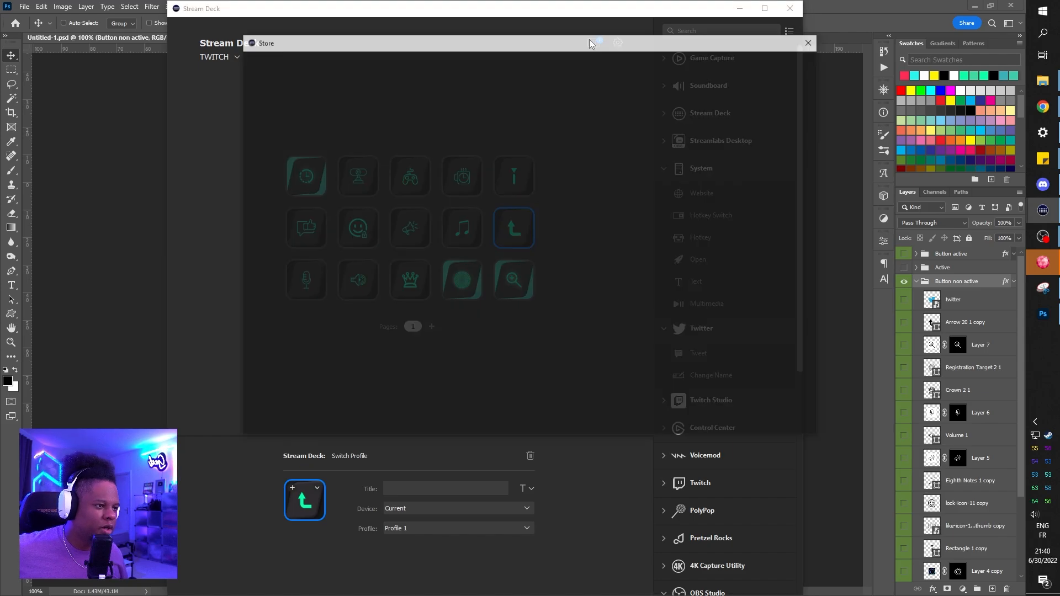
left_click(270, 198)
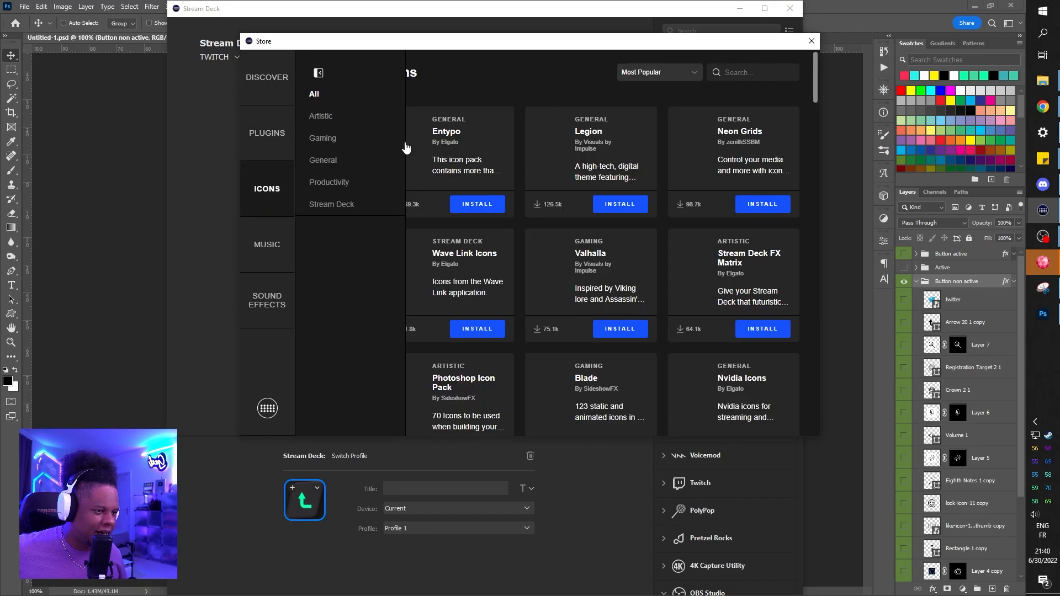
scroll(619, 191, "down", 3)
scroll(619, 191, "down", 12)
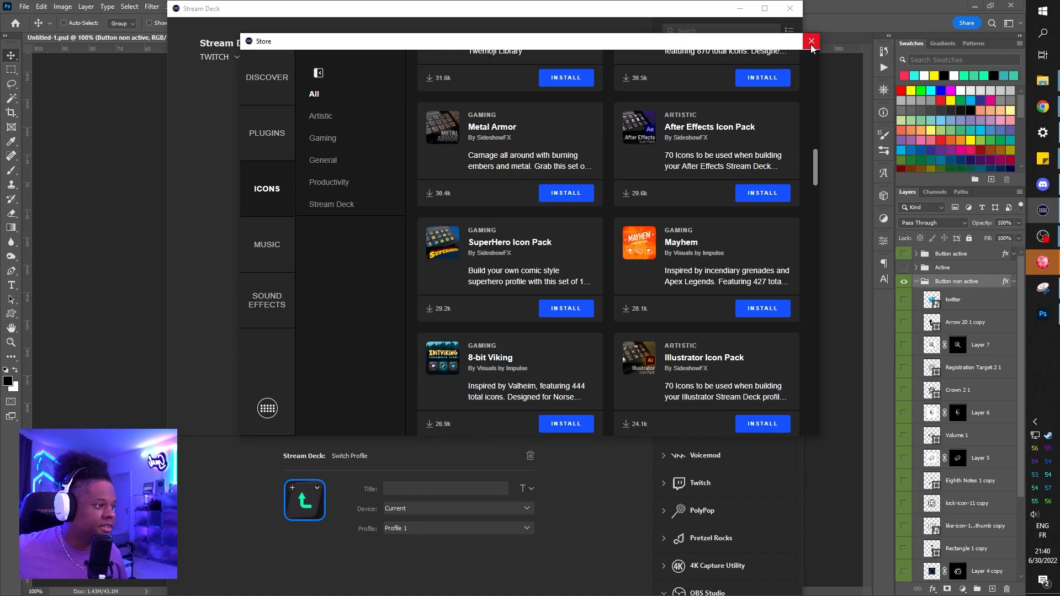
left_click(811, 46)
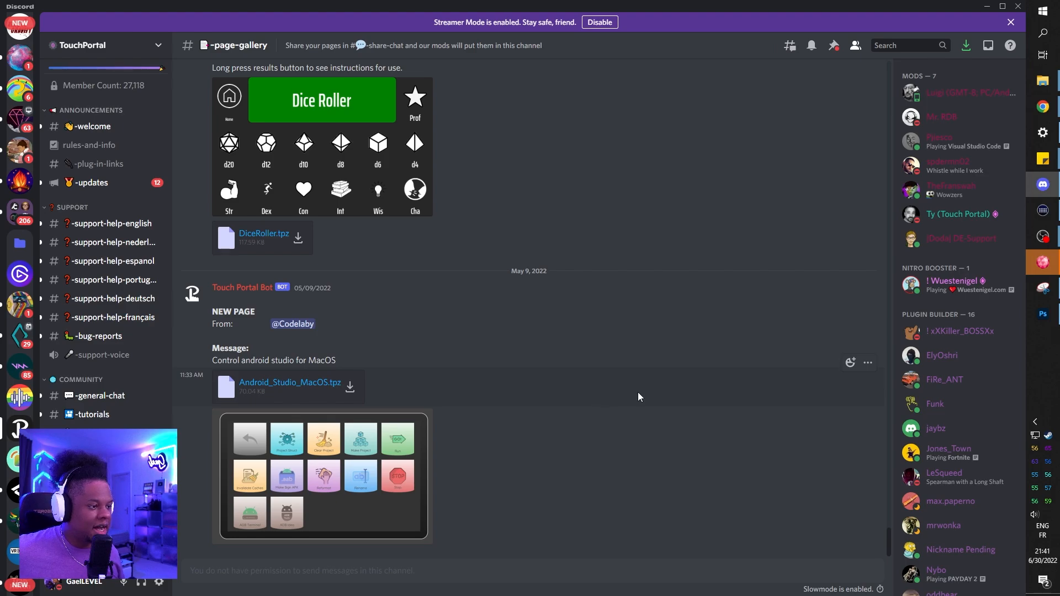
Step: Switch to Discord and view the enlarged DECK Touch Portal preview in the TouchPortal server's page-gallery channel
scroll(638, 395, "up", 15)
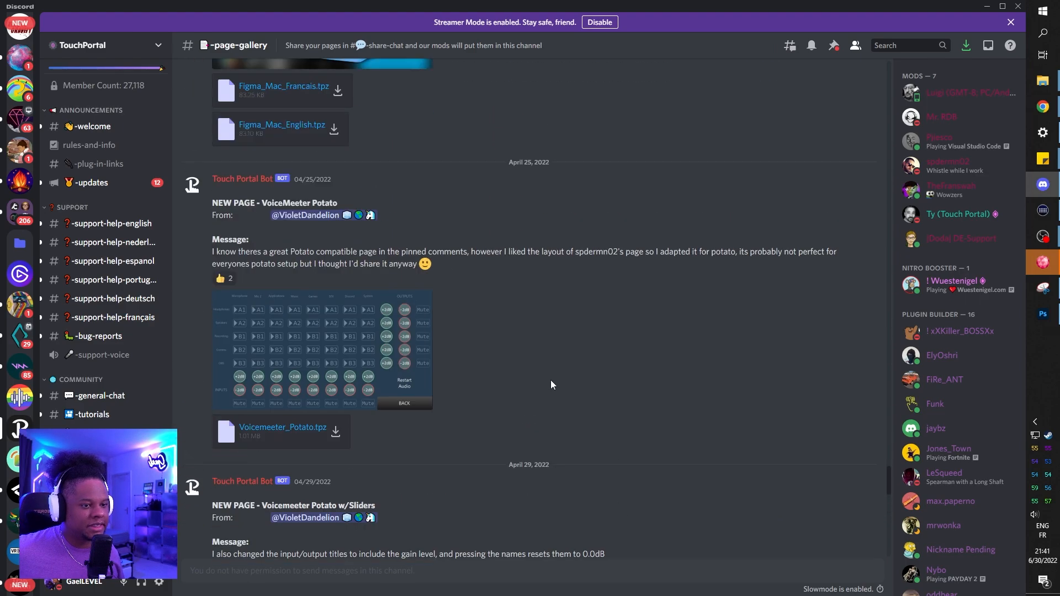
scroll(451, 371, "up", 15)
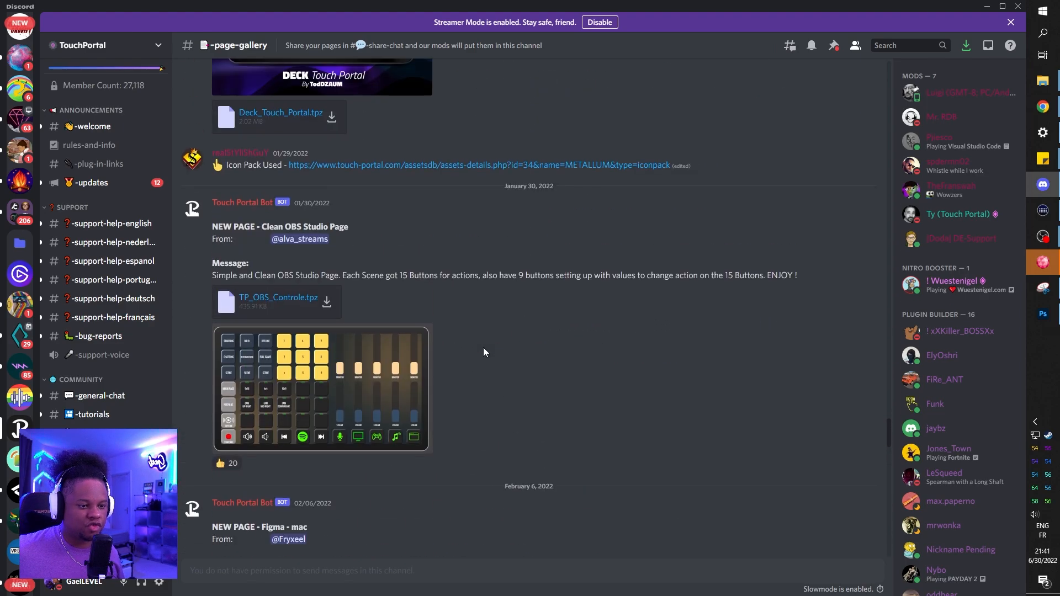
scroll(484, 352, "up", 3)
scroll(484, 352, "down", 6)
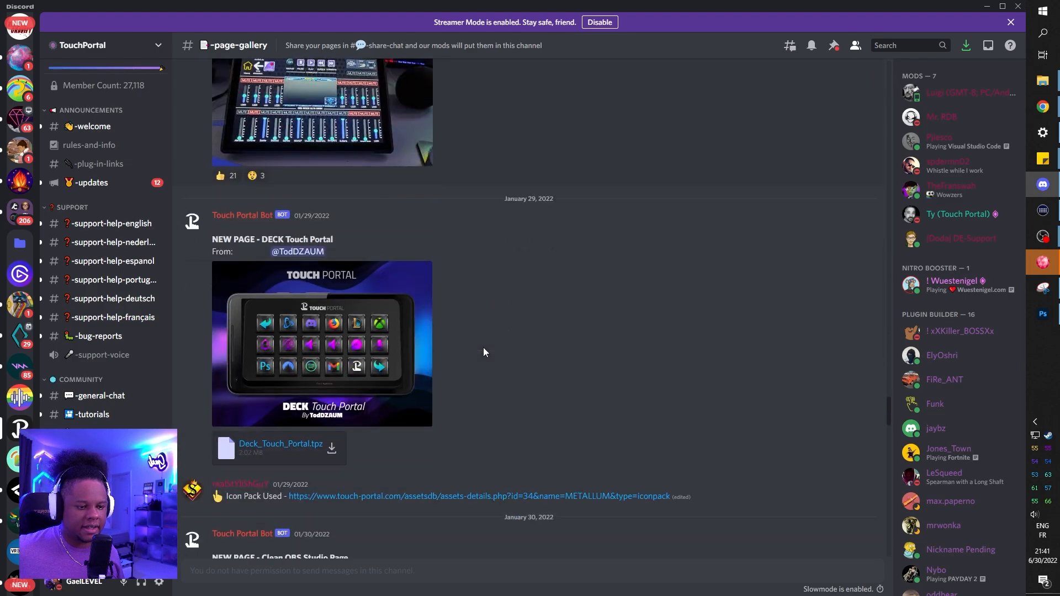
left_click(343, 339)
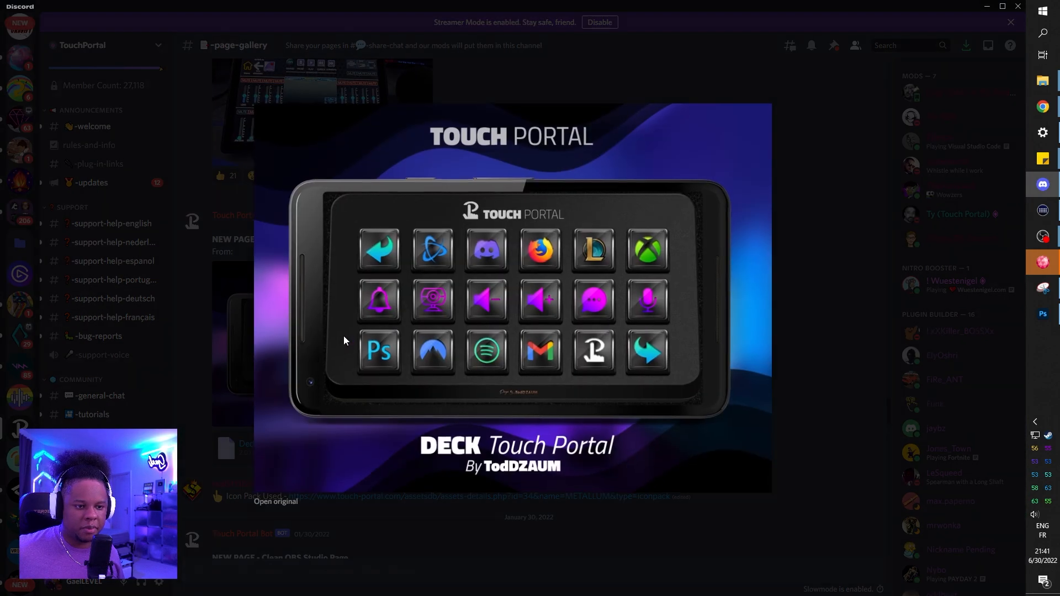
left_click(807, 194)
Step: Examine the older page designs shared in the page-gallery channel, back to the Weather page of June 2021
scroll(588, 290, "up", 10)
scroll(589, 289, "up", 15)
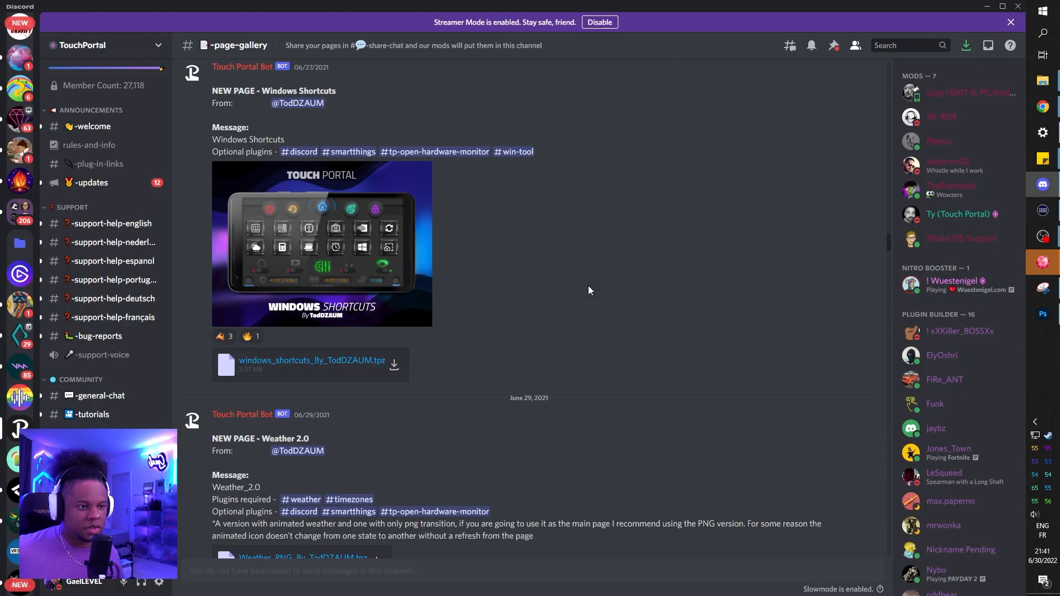
scroll(588, 286, "up", 1)
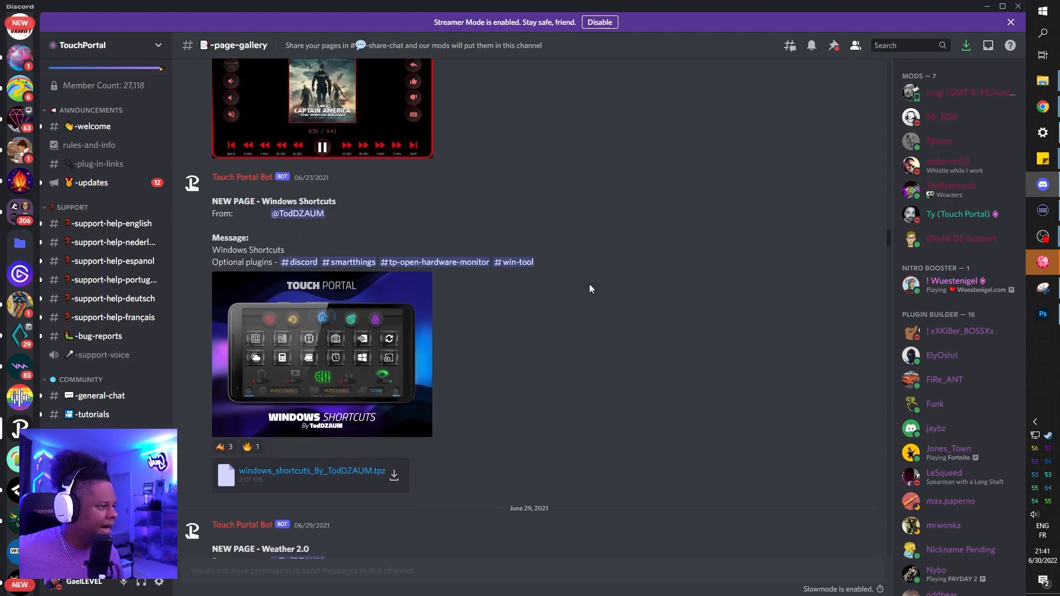
scroll(589, 284, "up", 1)
scroll(589, 283, "up", 9)
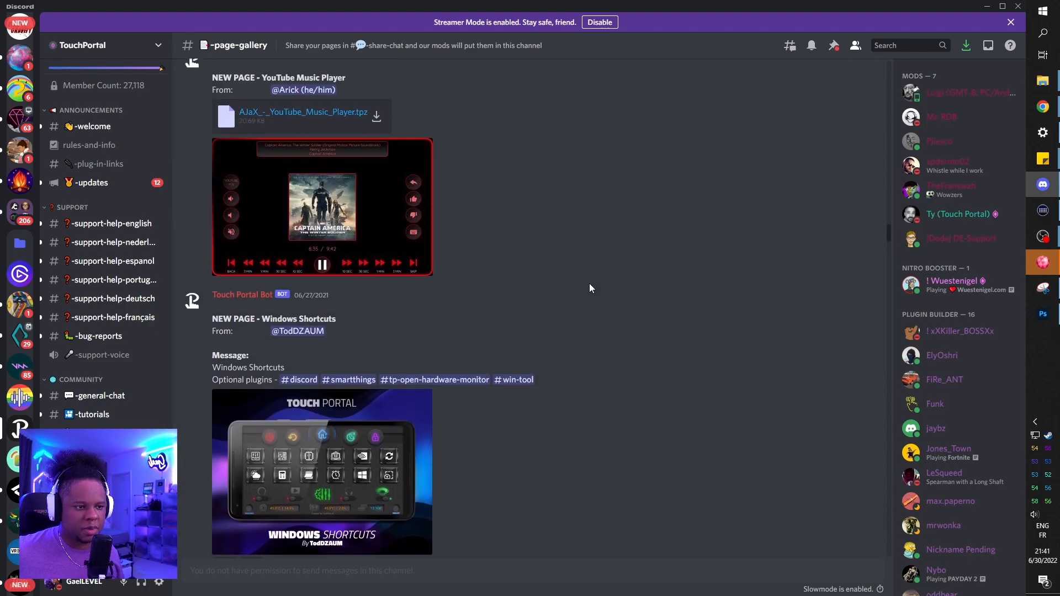
scroll(590, 286, "up", 6)
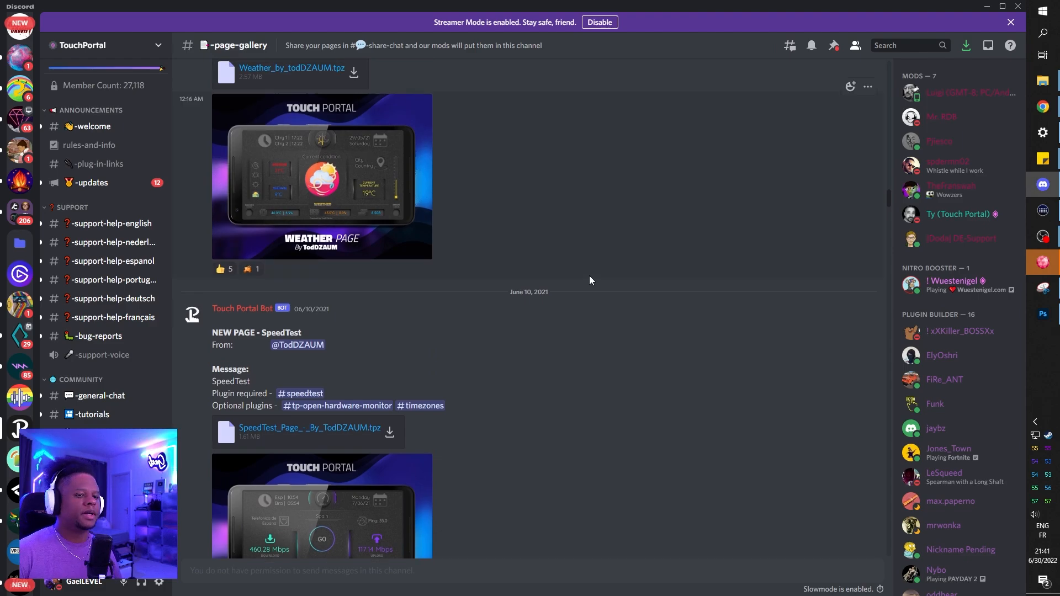
scroll(590, 276, "up", 3)
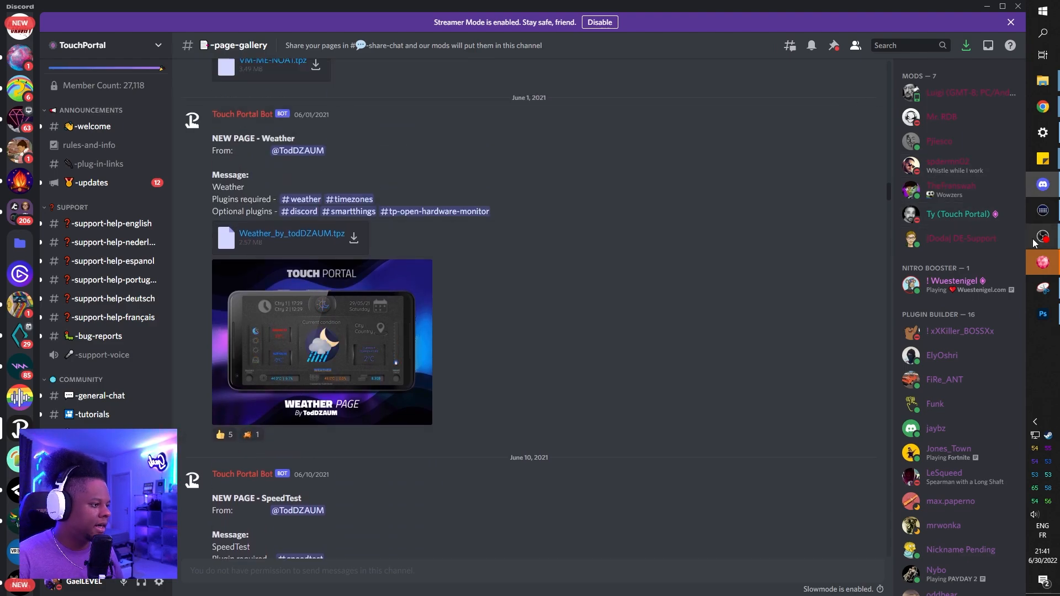
mouse_move(1035, 243)
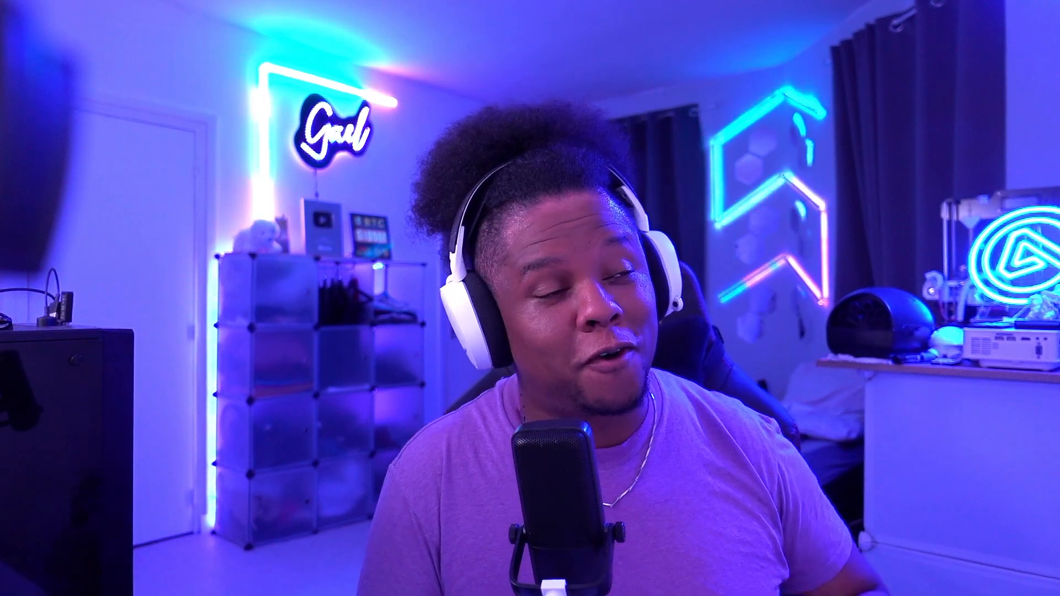